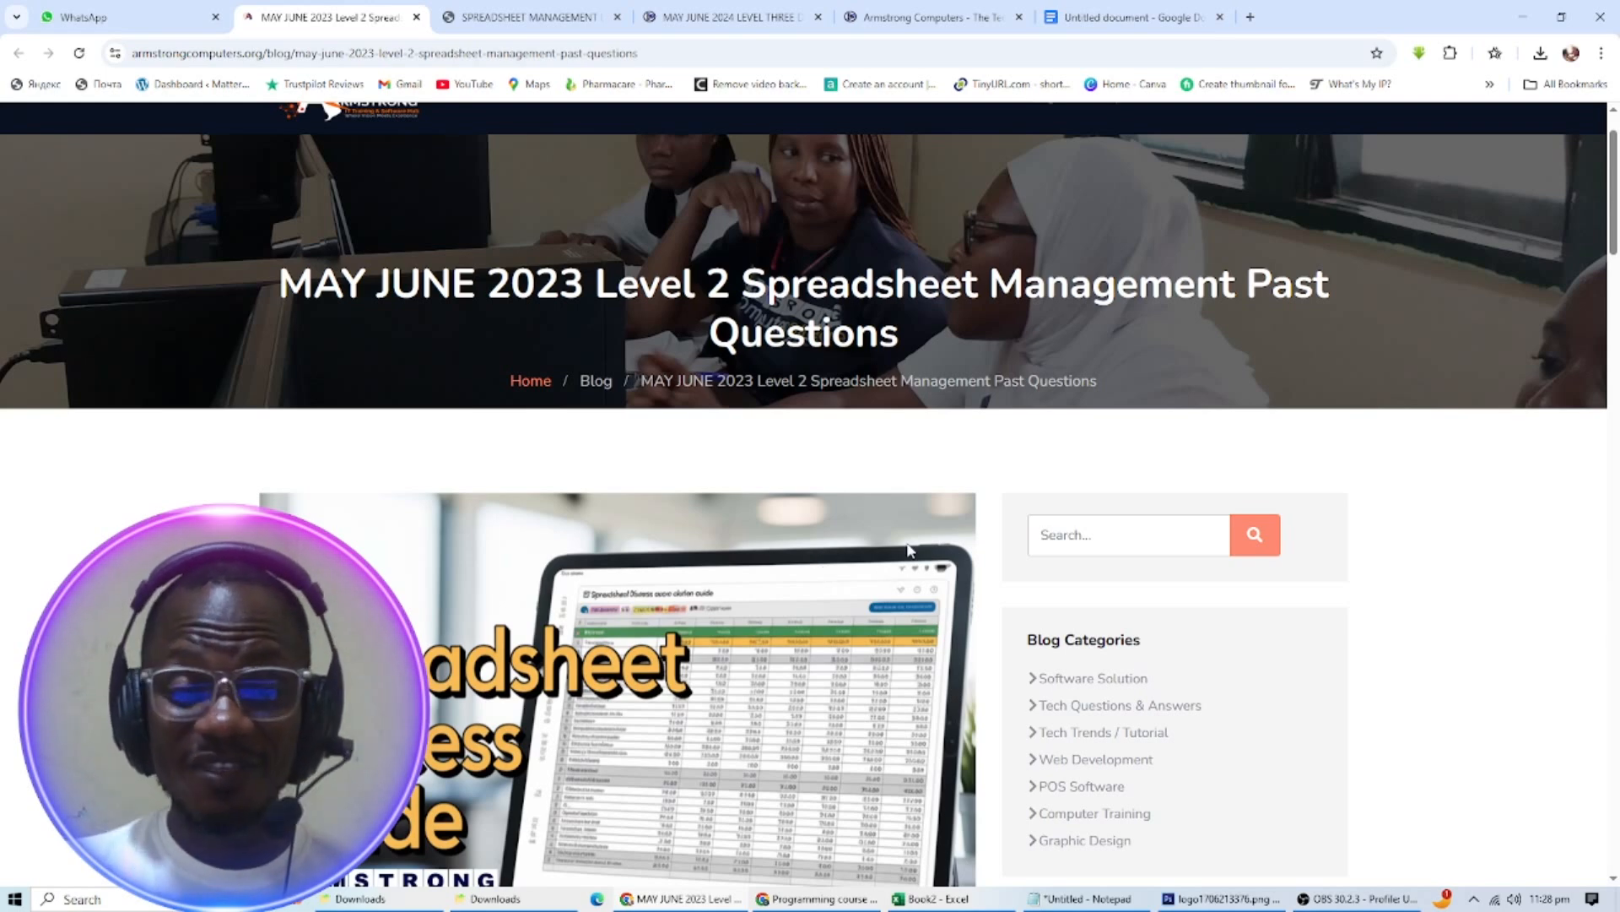
# Reveal the answer to Section A question 1 on the difference between a worksheet and a workbook.
pyautogui.scroll(-3, 908, 549)
pyautogui.scroll(-15, 857, 525)
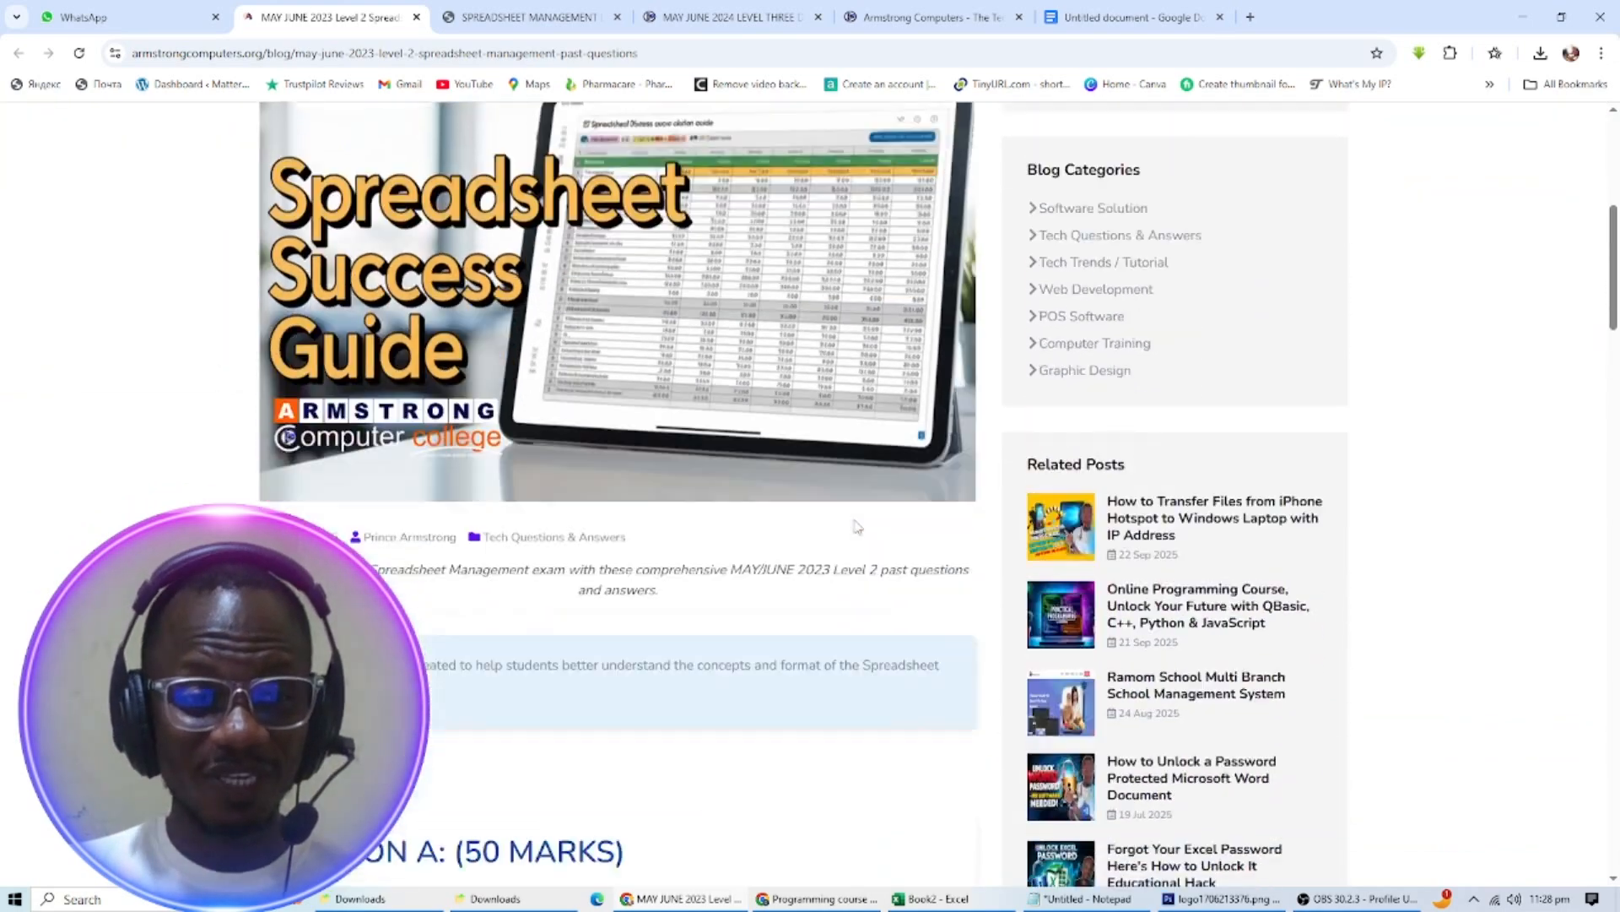
pyautogui.scroll(6, 623, 485)
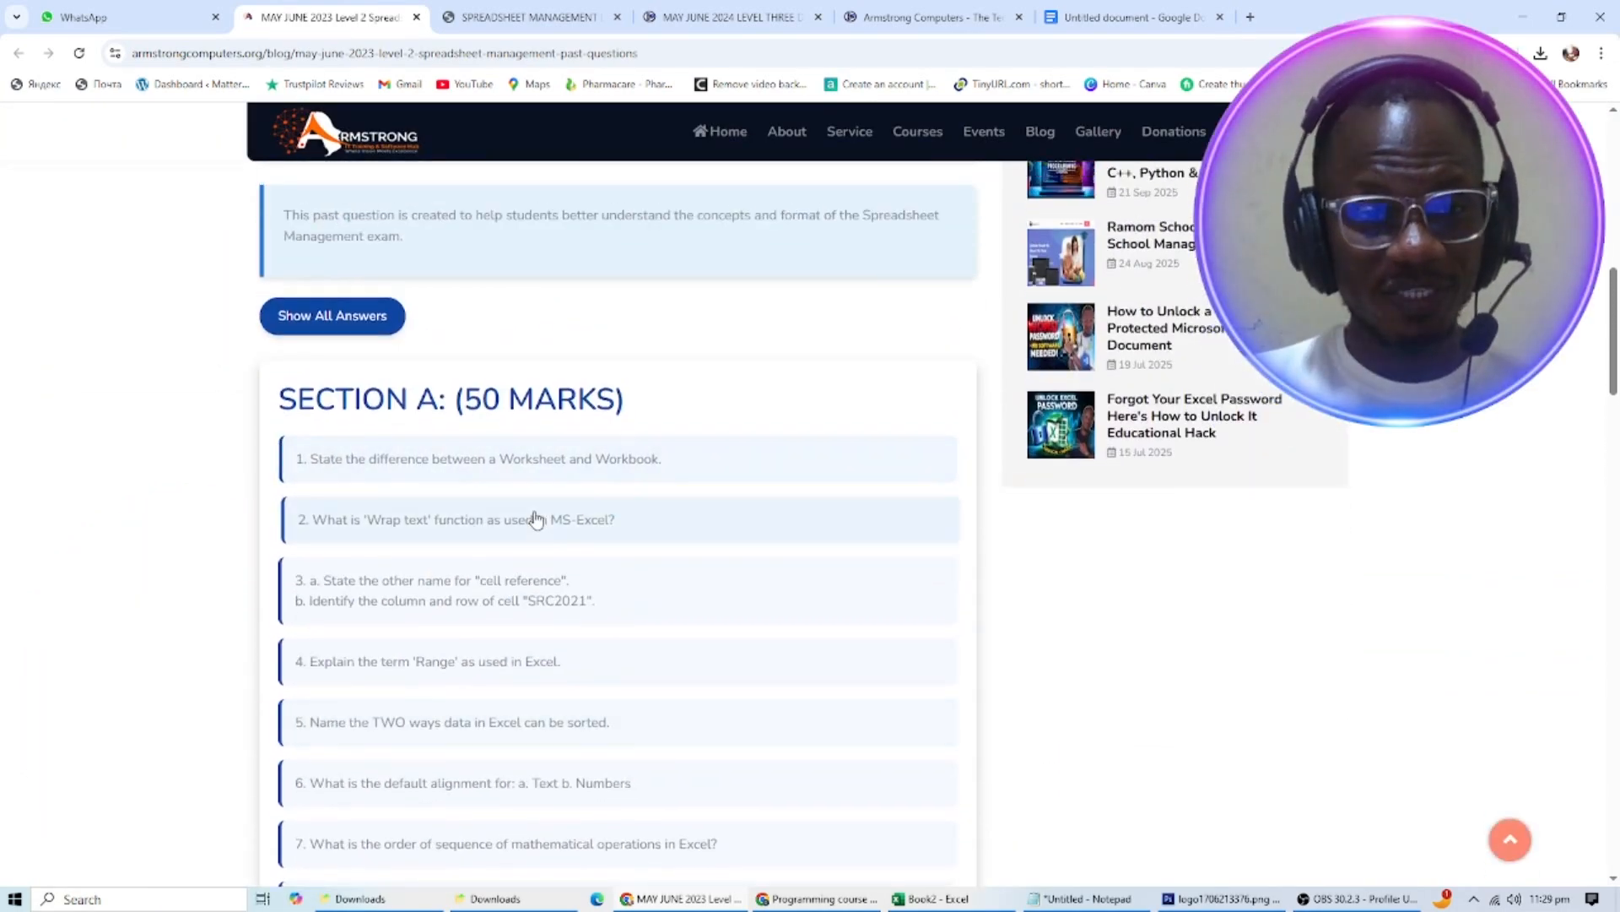
pyautogui.click(346, 460)
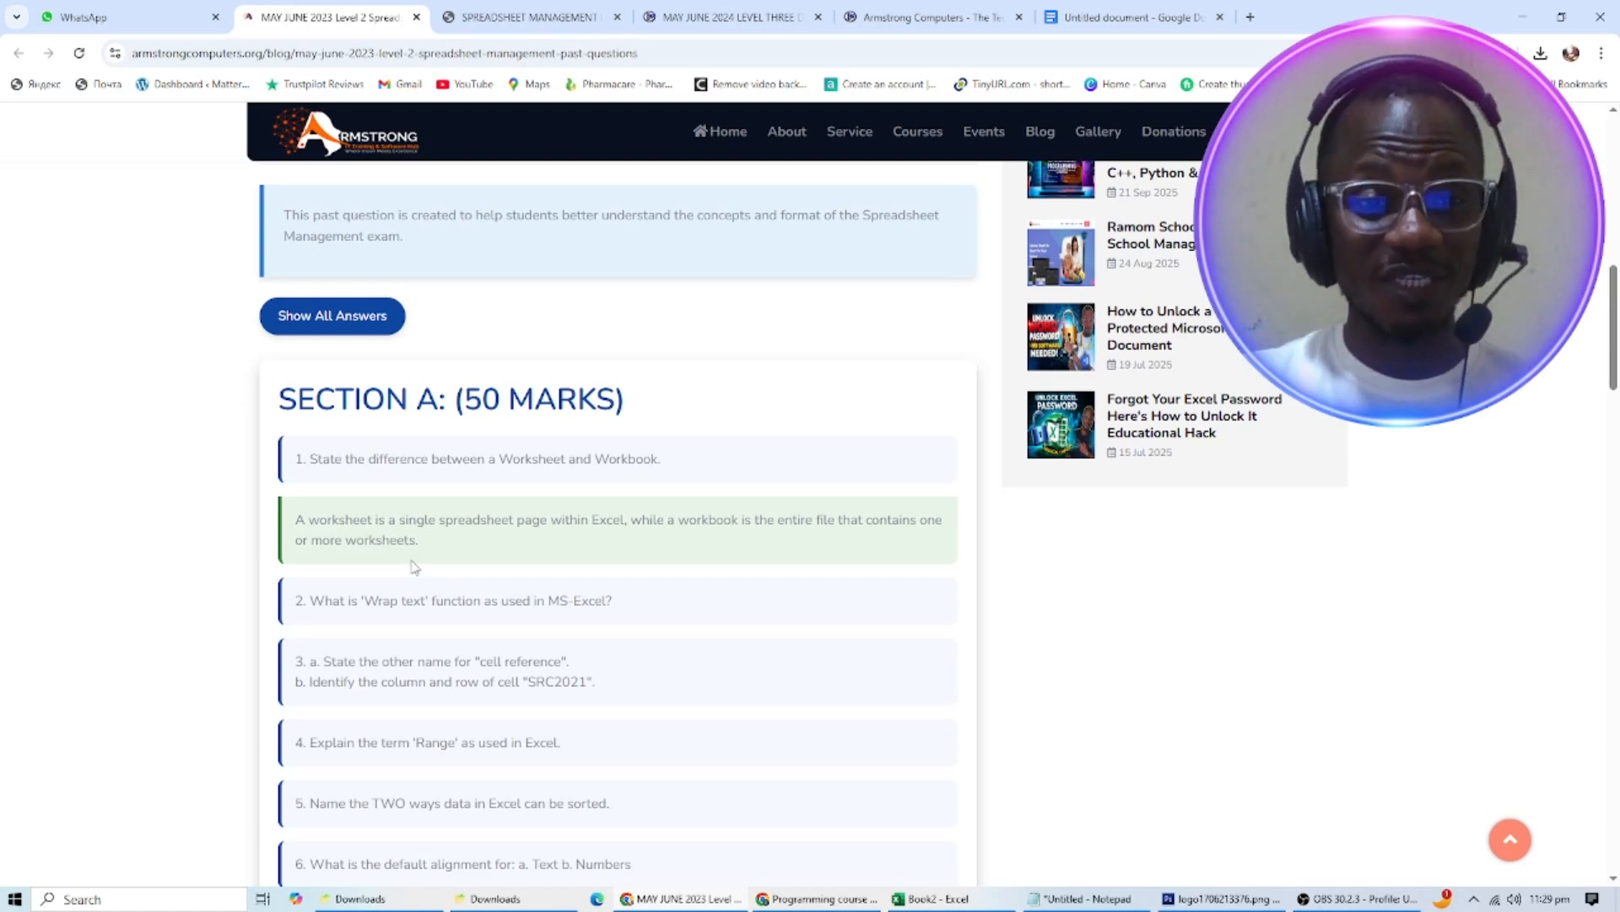
# Examine the Section B practical's loan table and its calculation and formatting instructions on the past questions page.
pyautogui.scroll(-8, 510, 482)
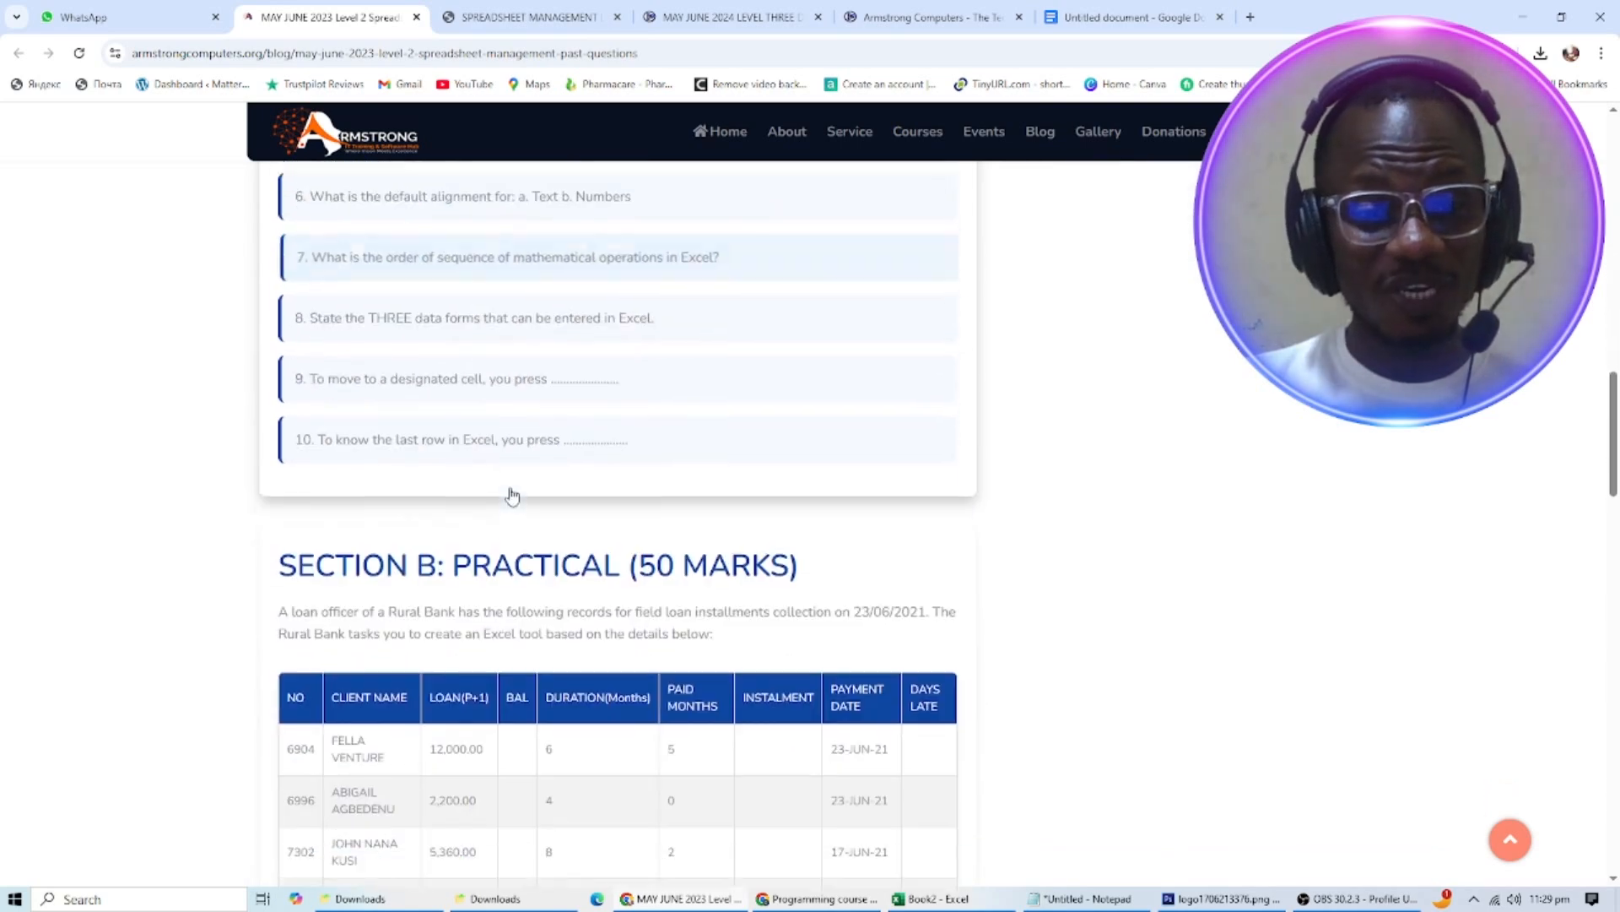
pyautogui.scroll(-6, 511, 496)
pyautogui.scroll(3, 616, 494)
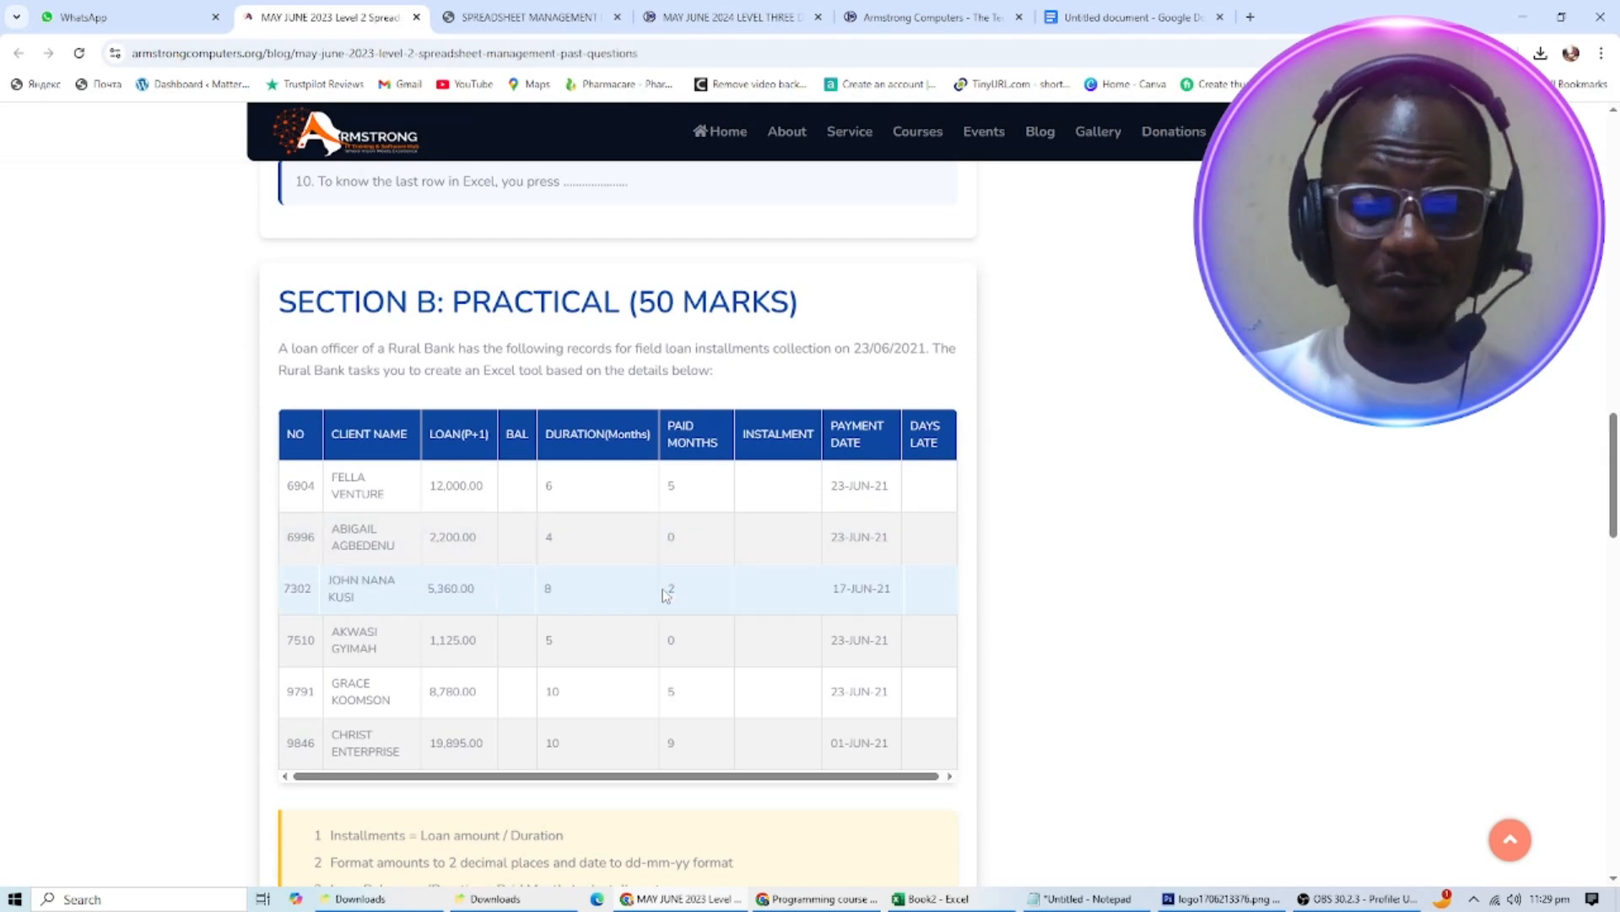
pyautogui.scroll(-3, 665, 595)
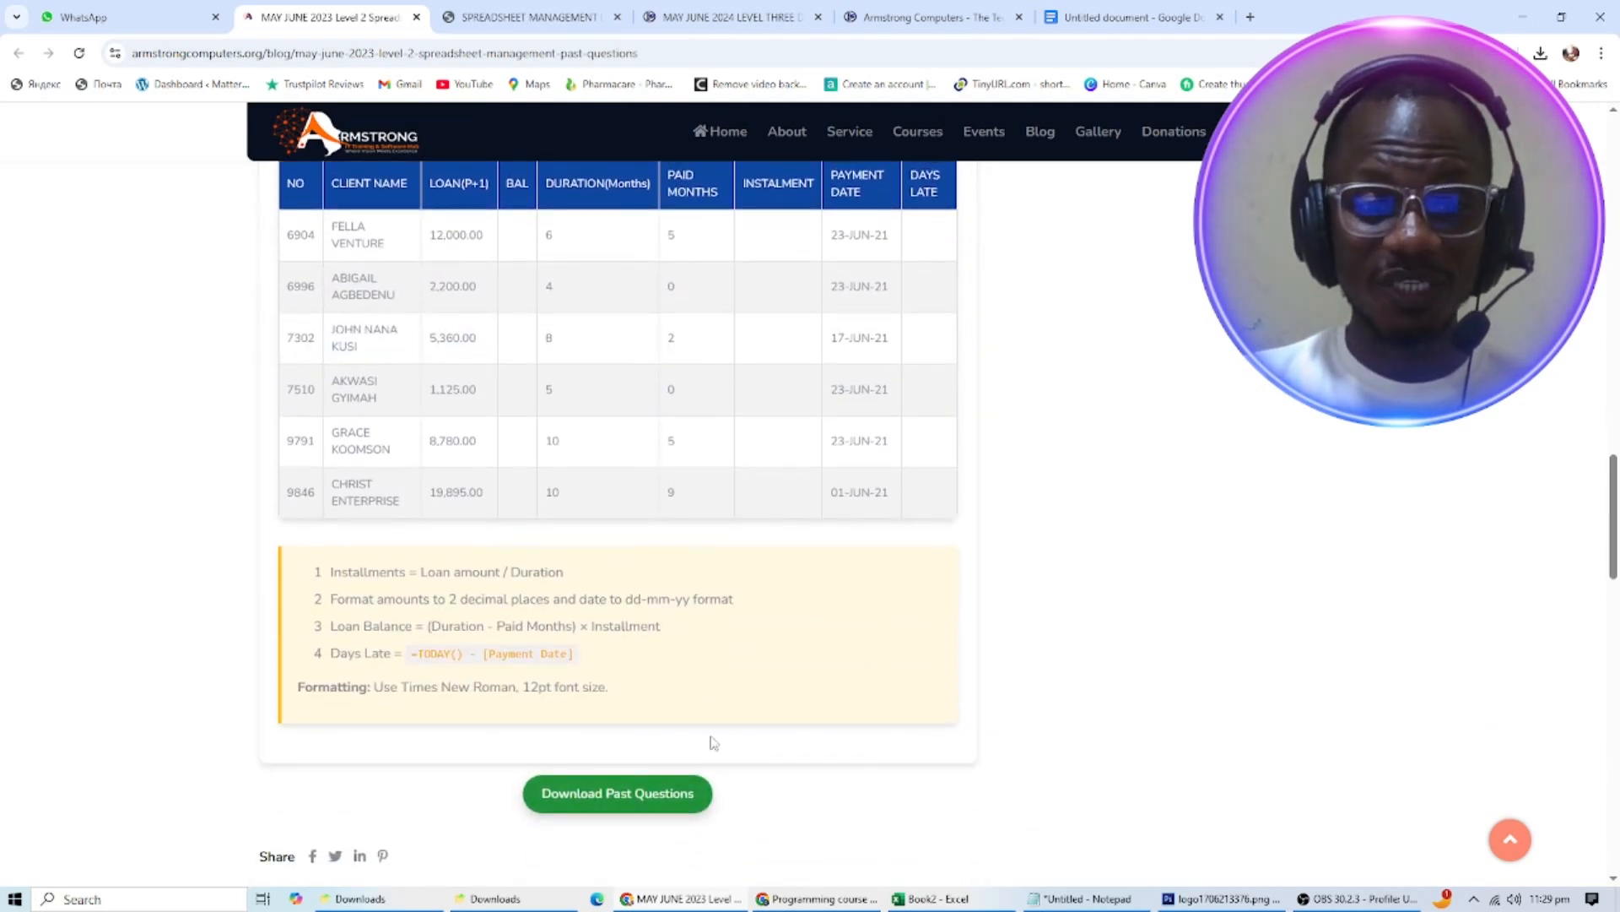
pyautogui.scroll(3, 713, 742)
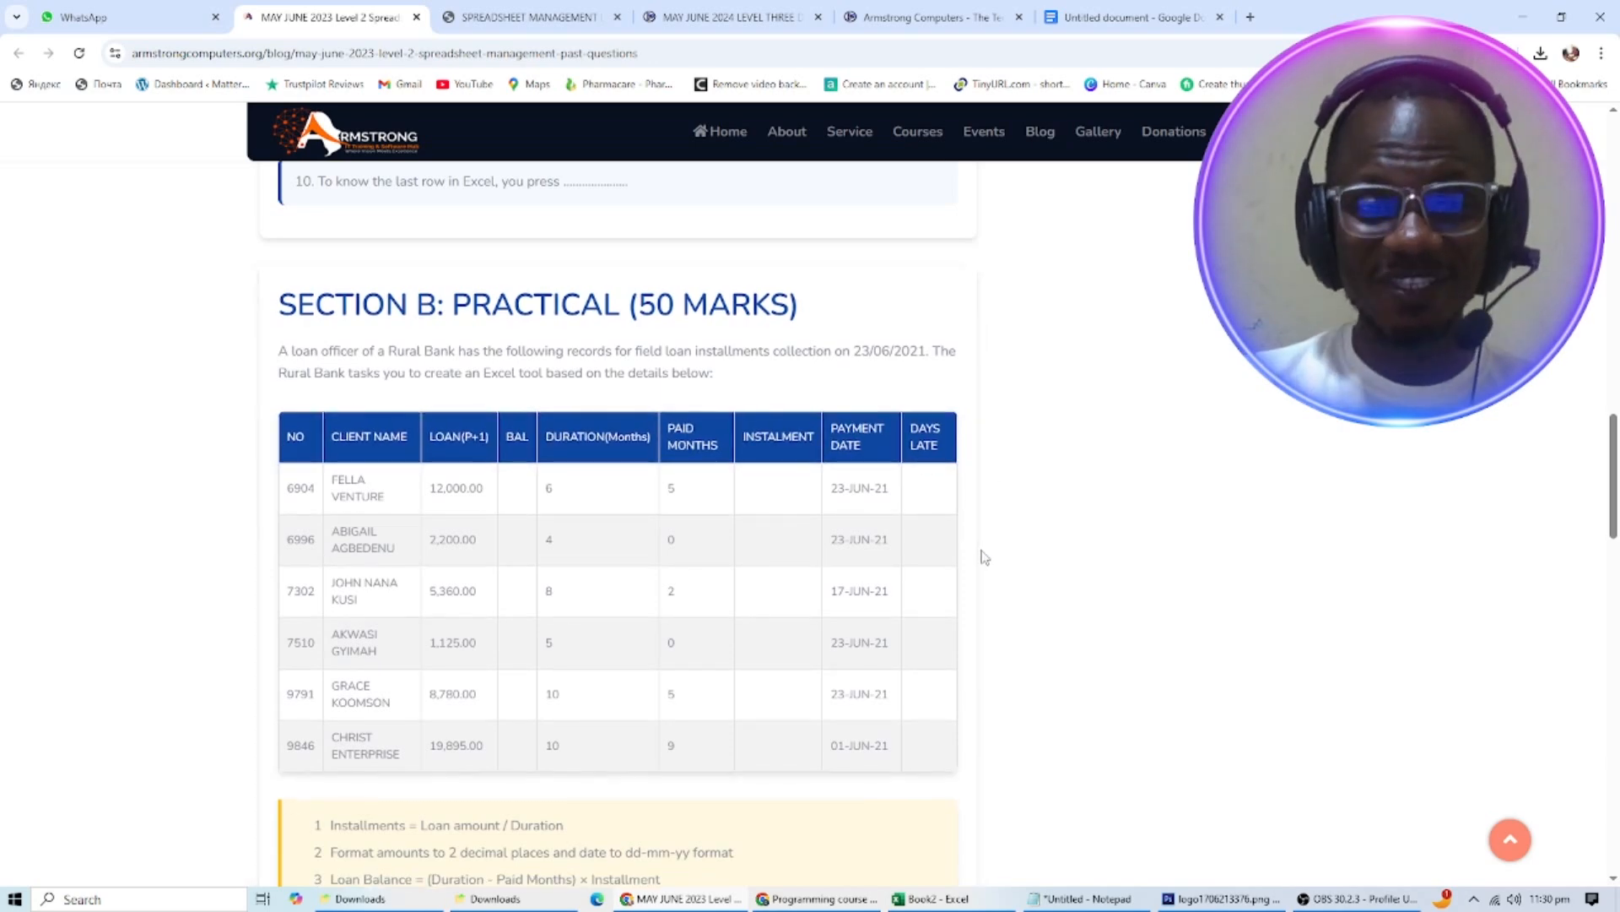
# Switch to the SPREADSHEET MANAGEMENT LEVEL 2 MAY 2023 PDF and examine the Section B loan table and its tasks.
pyautogui.click(939, 899)
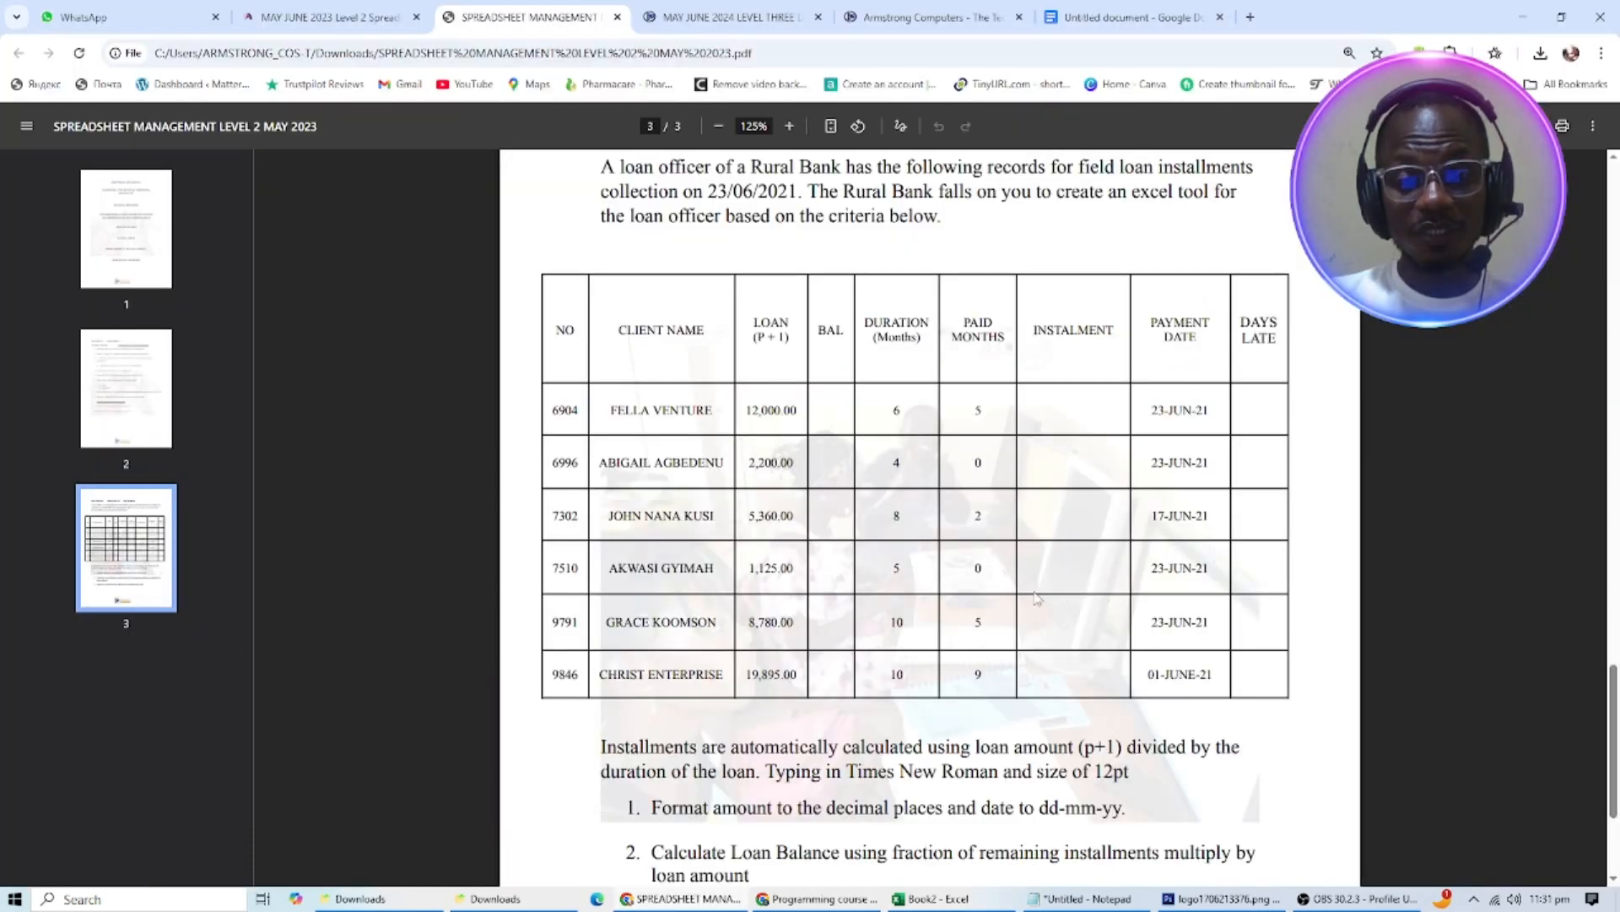
pyautogui.scroll(-3, 1038, 598)
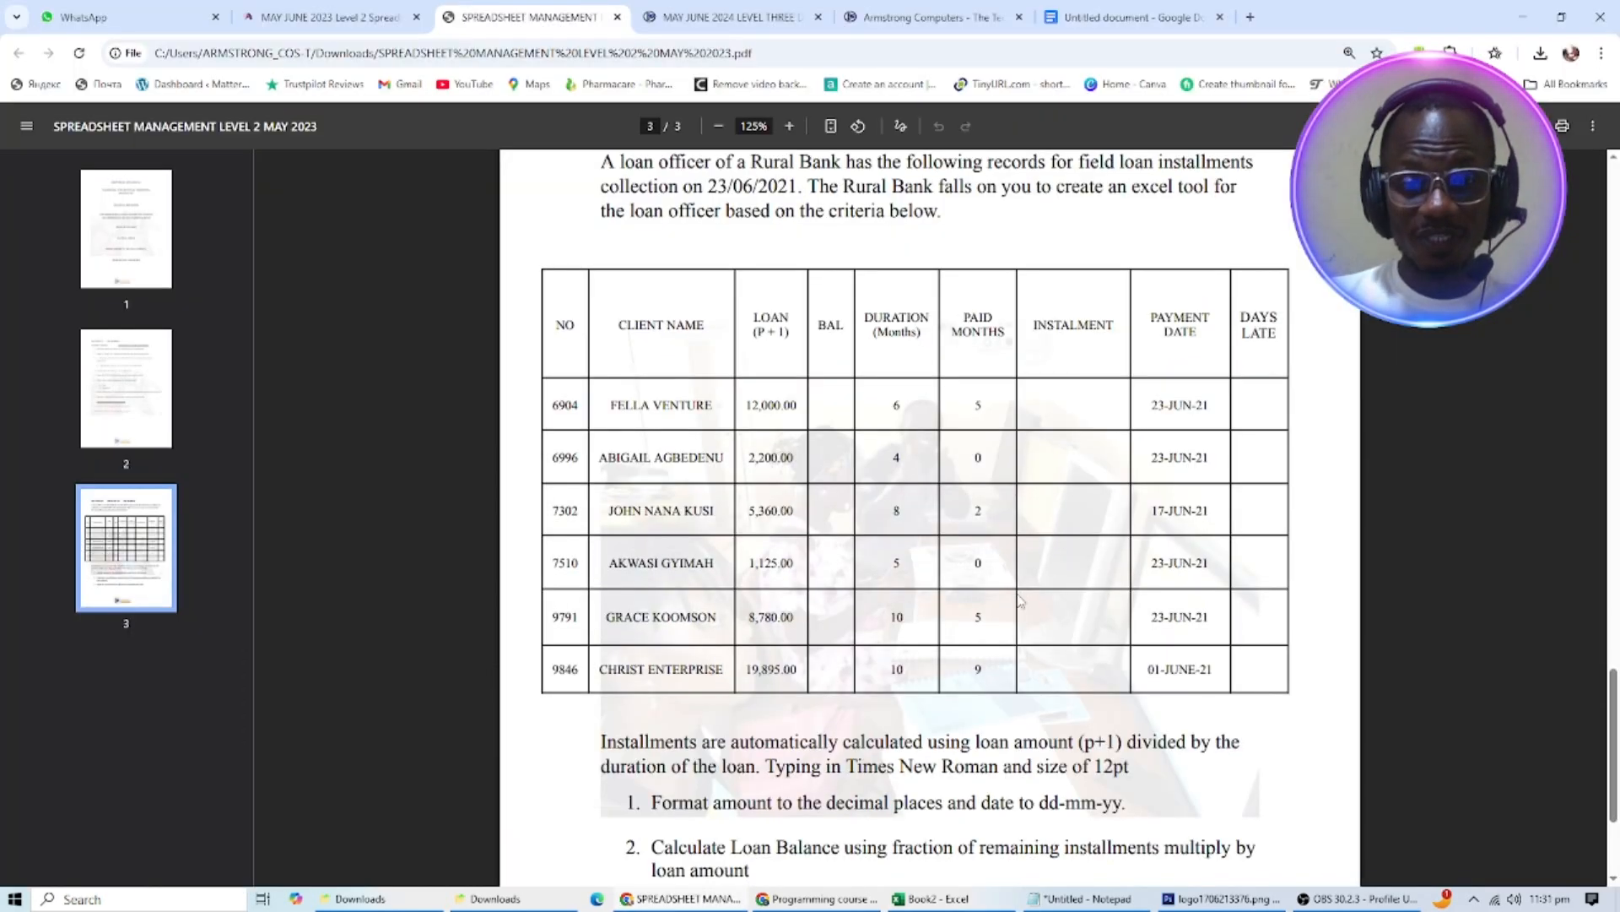
pyautogui.scroll(3, 659, 509)
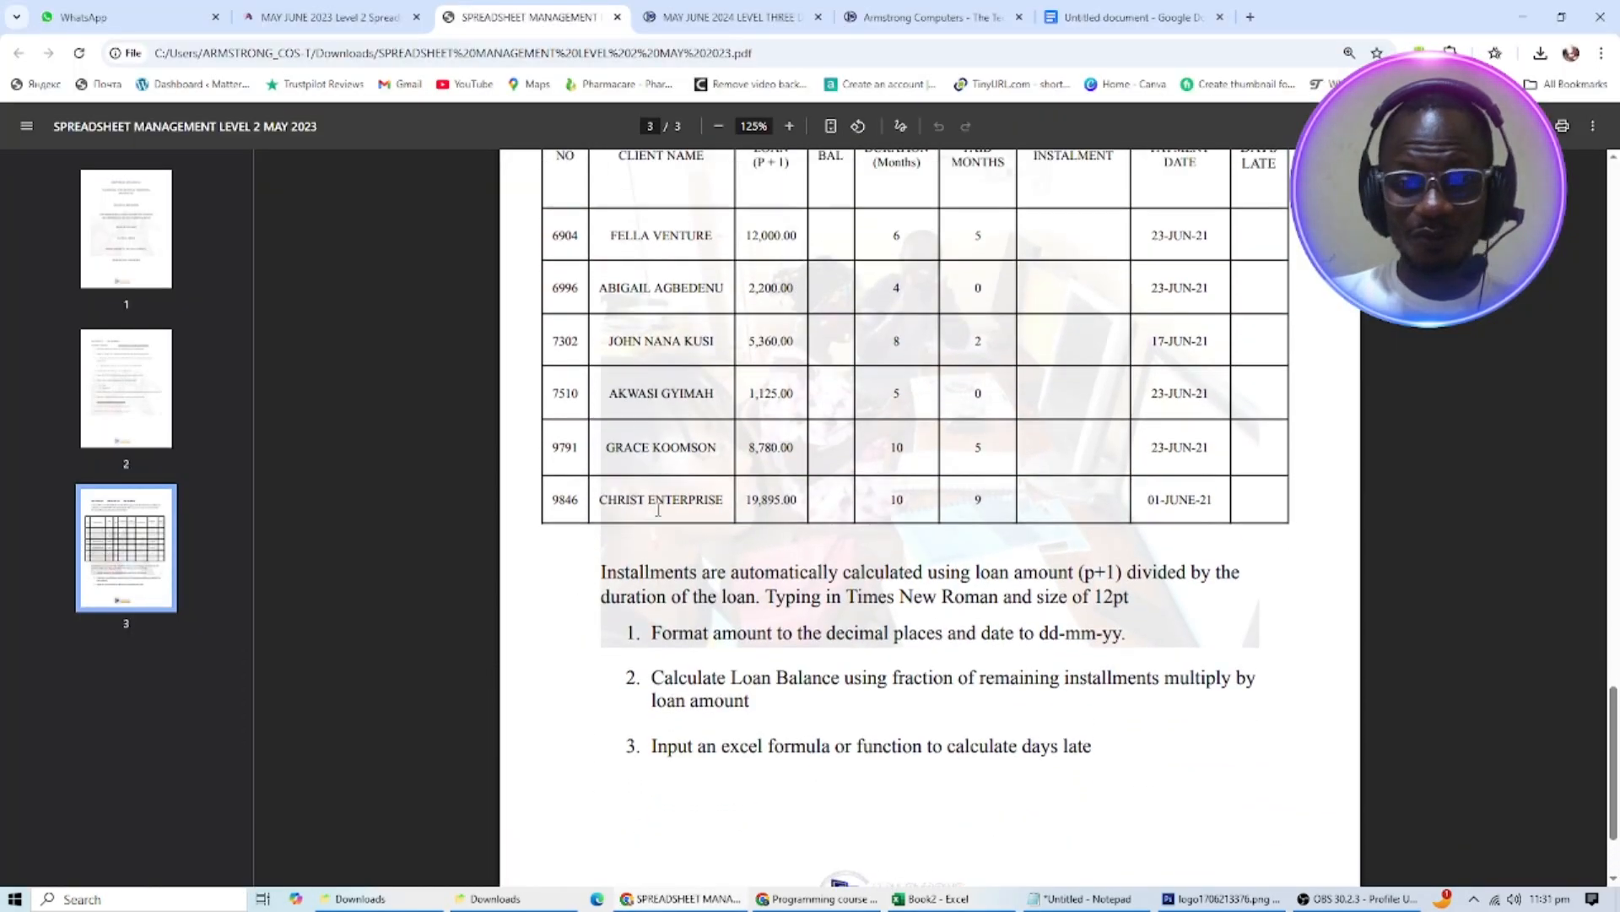
pyautogui.scroll(1, 776, 448)
pyautogui.scroll(-3, 783, 462)
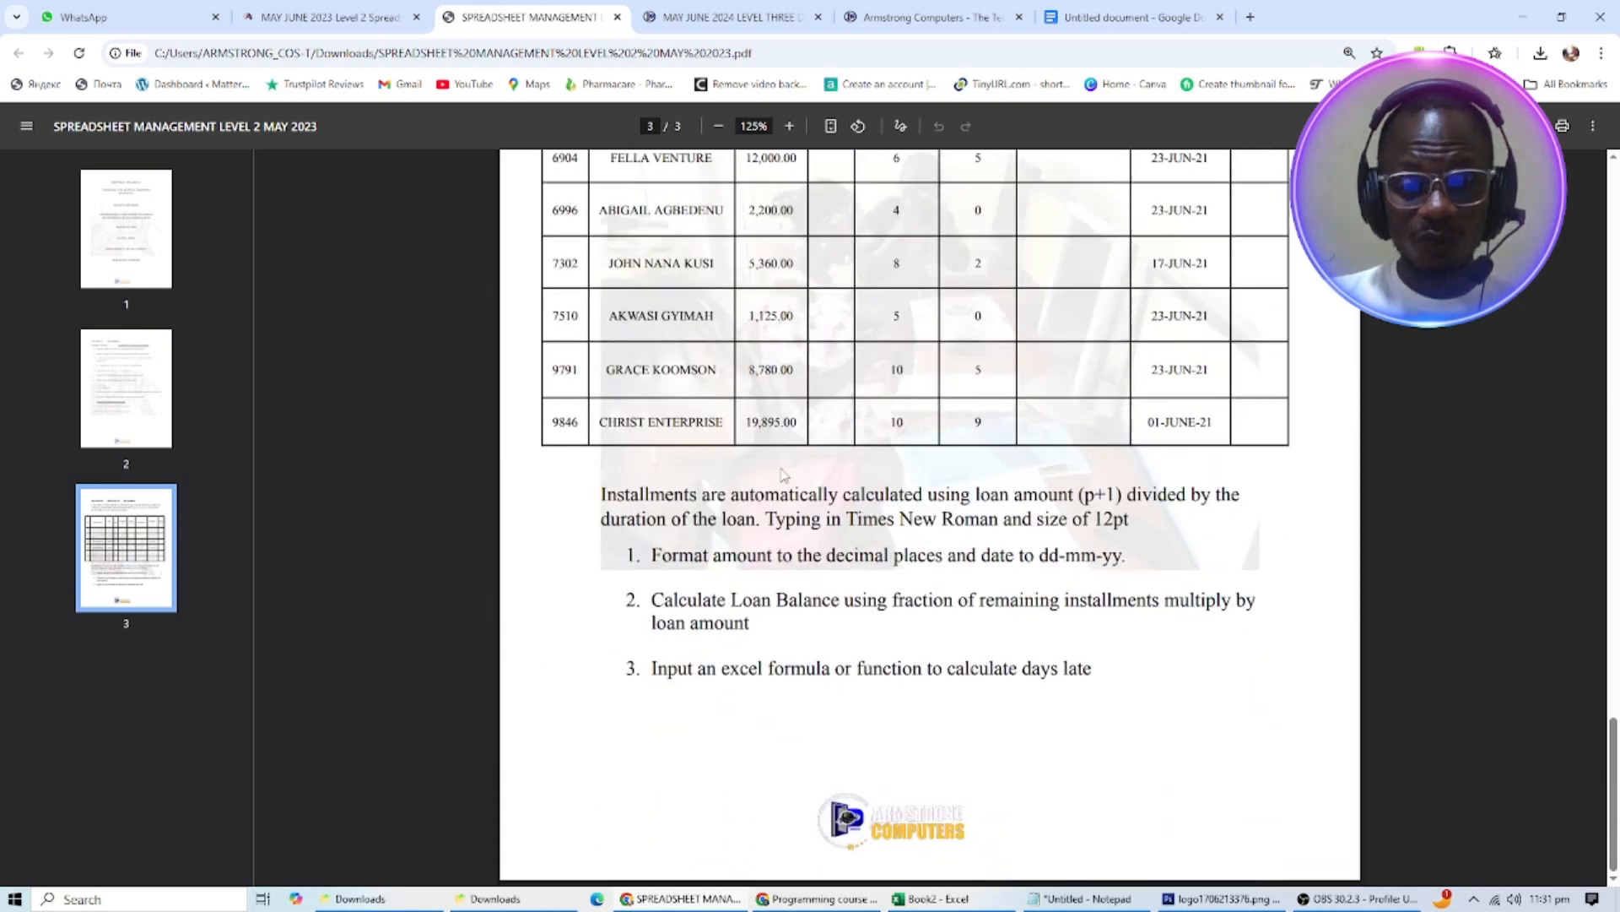
pyautogui.scroll(4, 778, 473)
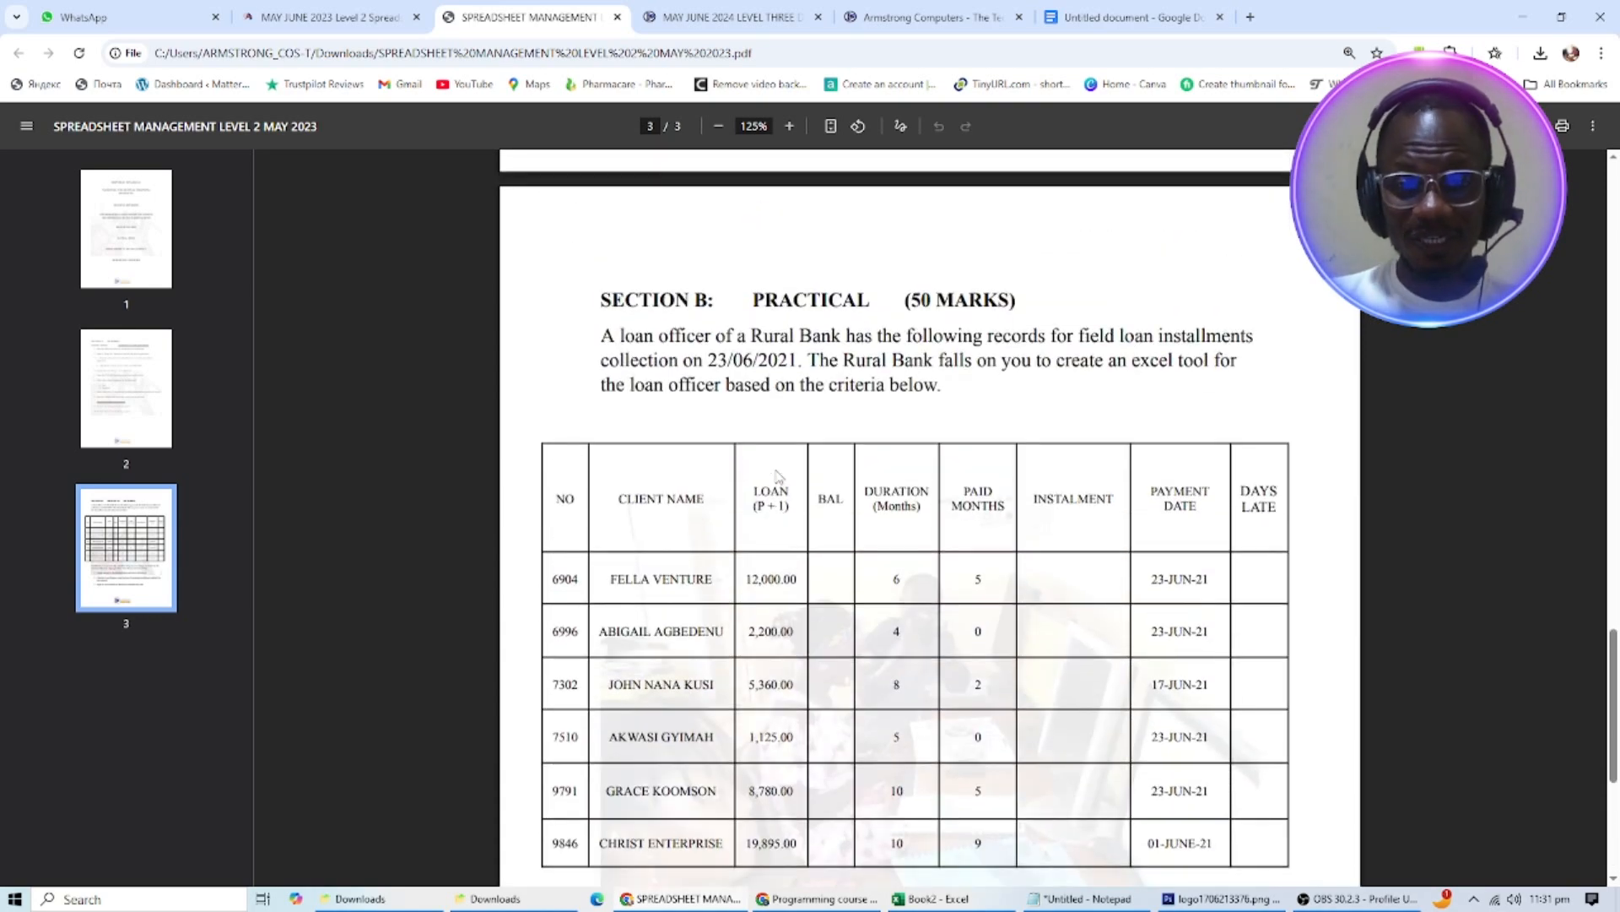
pyautogui.scroll(-5, 778, 475)
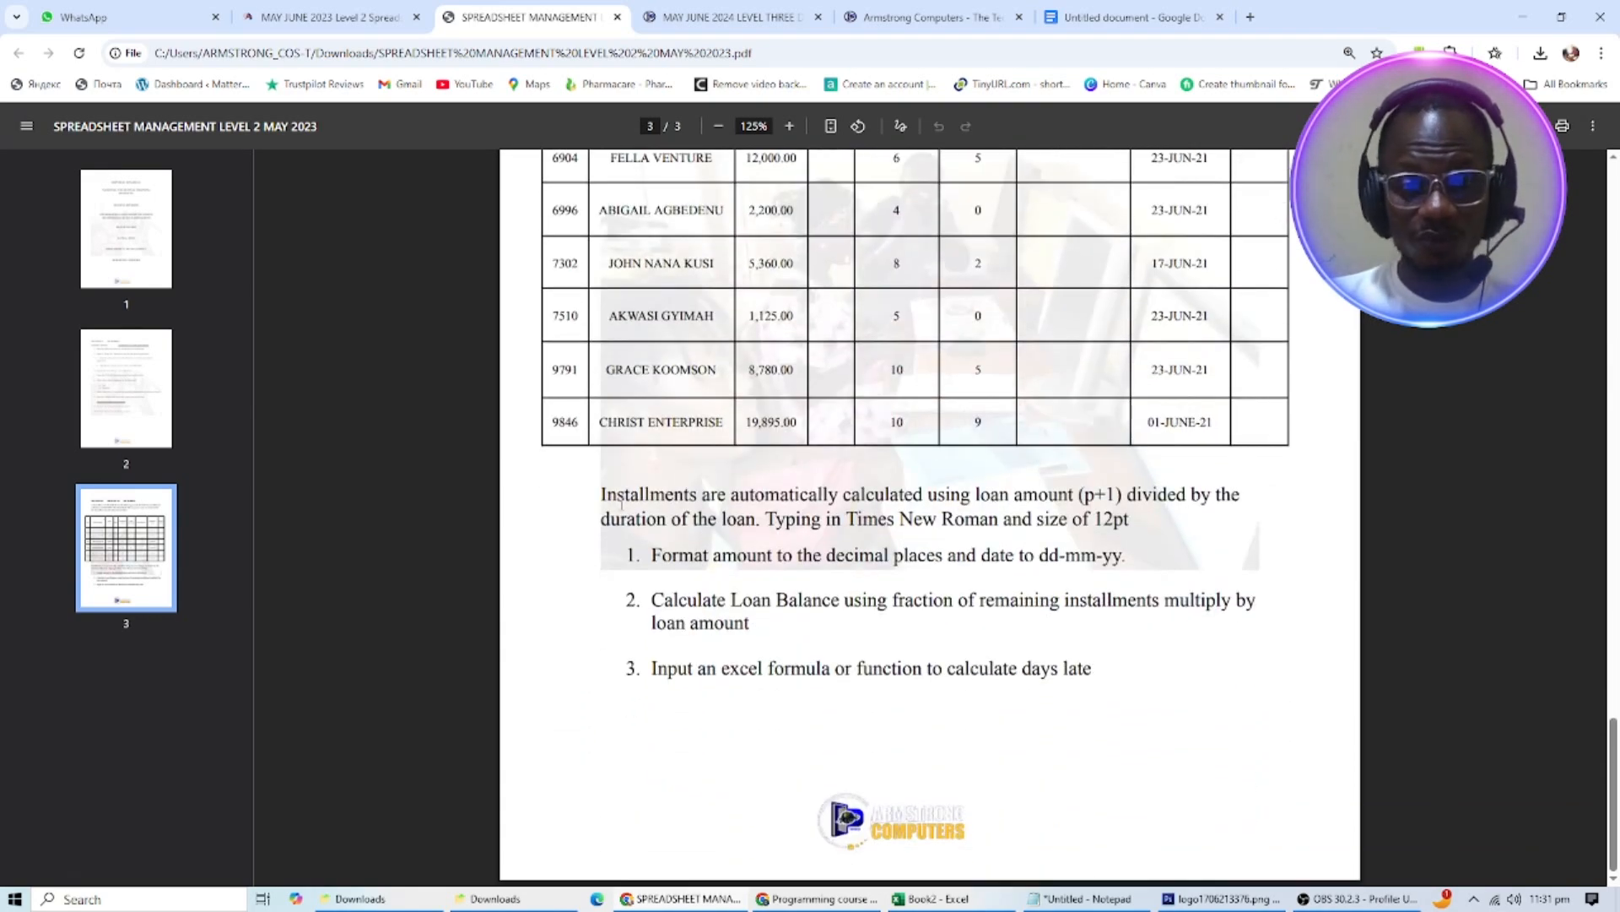
# Highlight the instructions below the PDF's loan table and compare the installment, loan balance and days late tasks with the table columns.
pyautogui.moveTo(598, 489); pyautogui.dragTo(1072, 669)
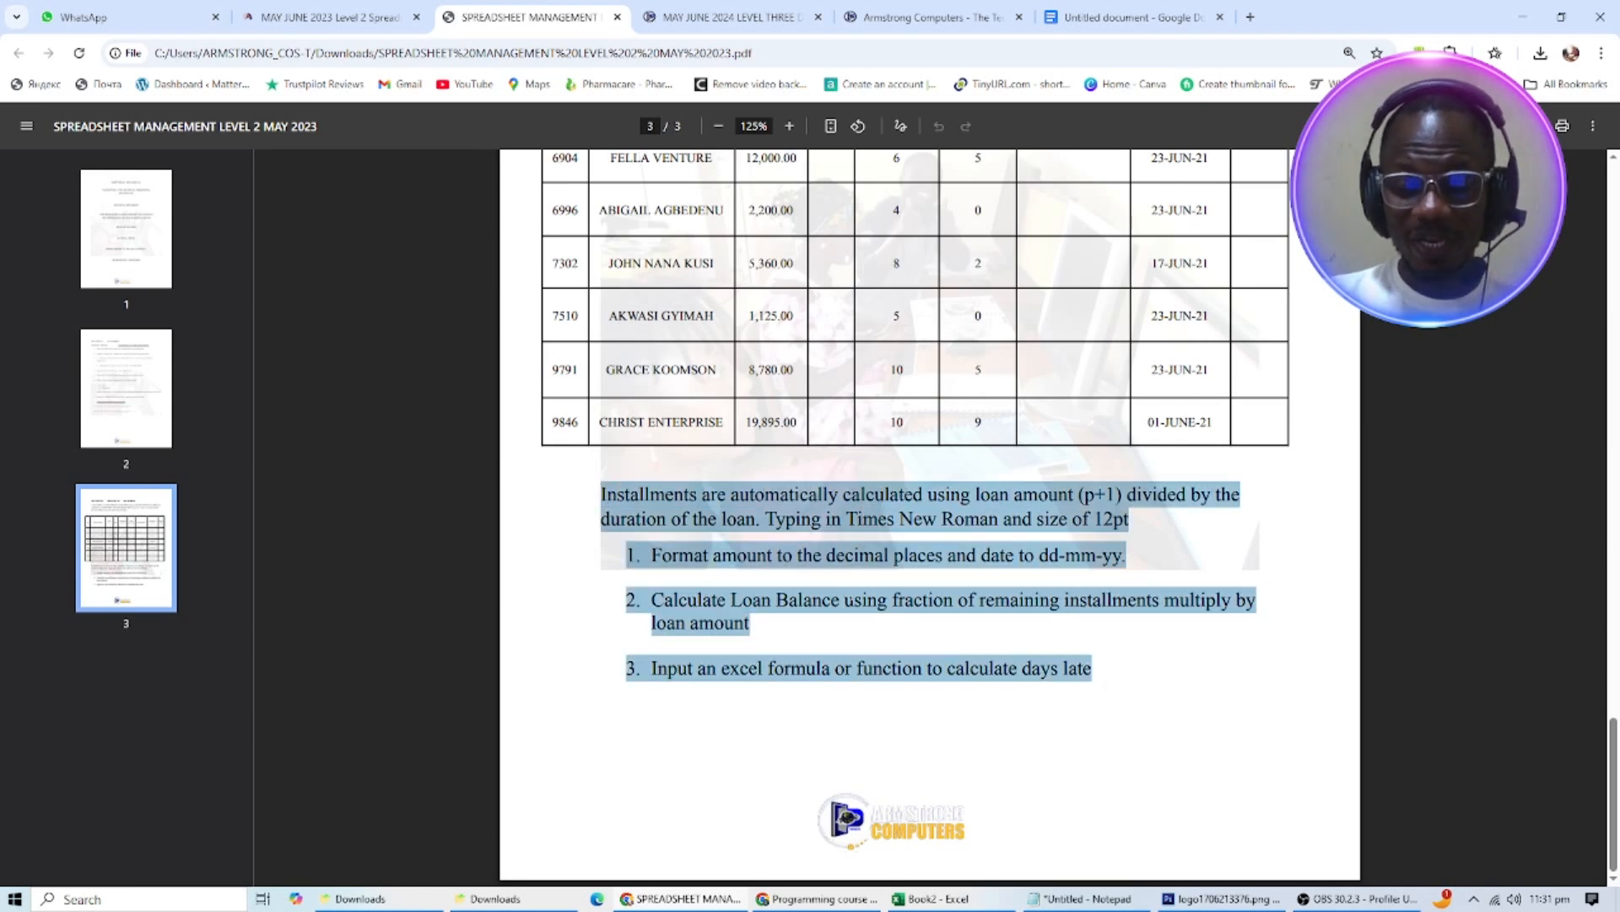
pyautogui.click(618, 578)
pyautogui.scroll(4, 711, 234)
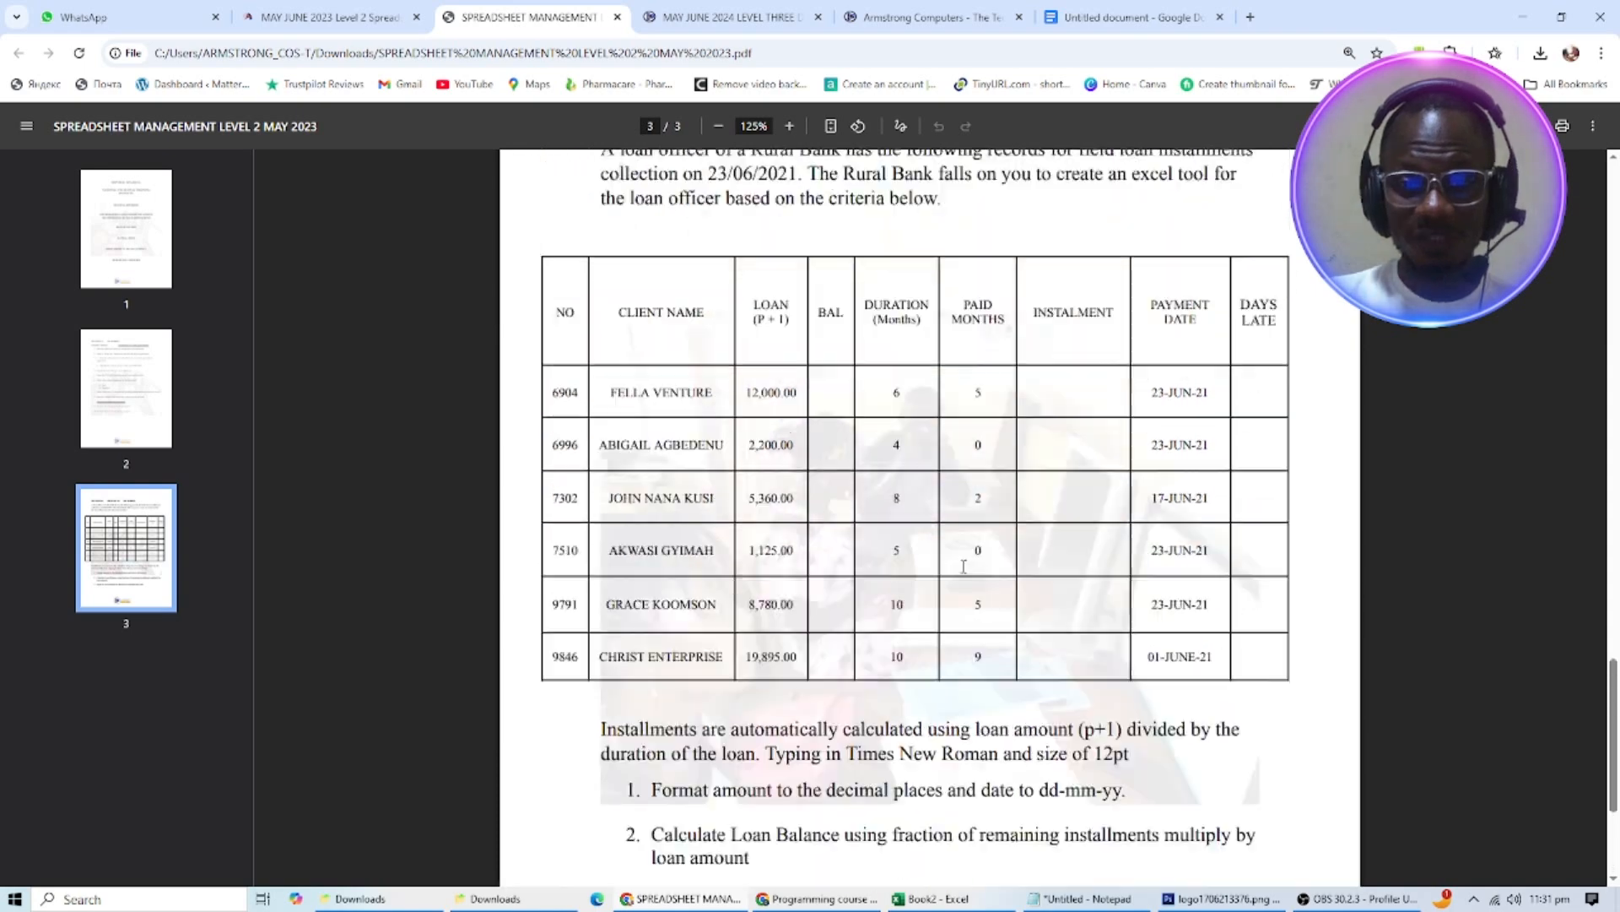
pyautogui.scroll(-4, 807, 549)
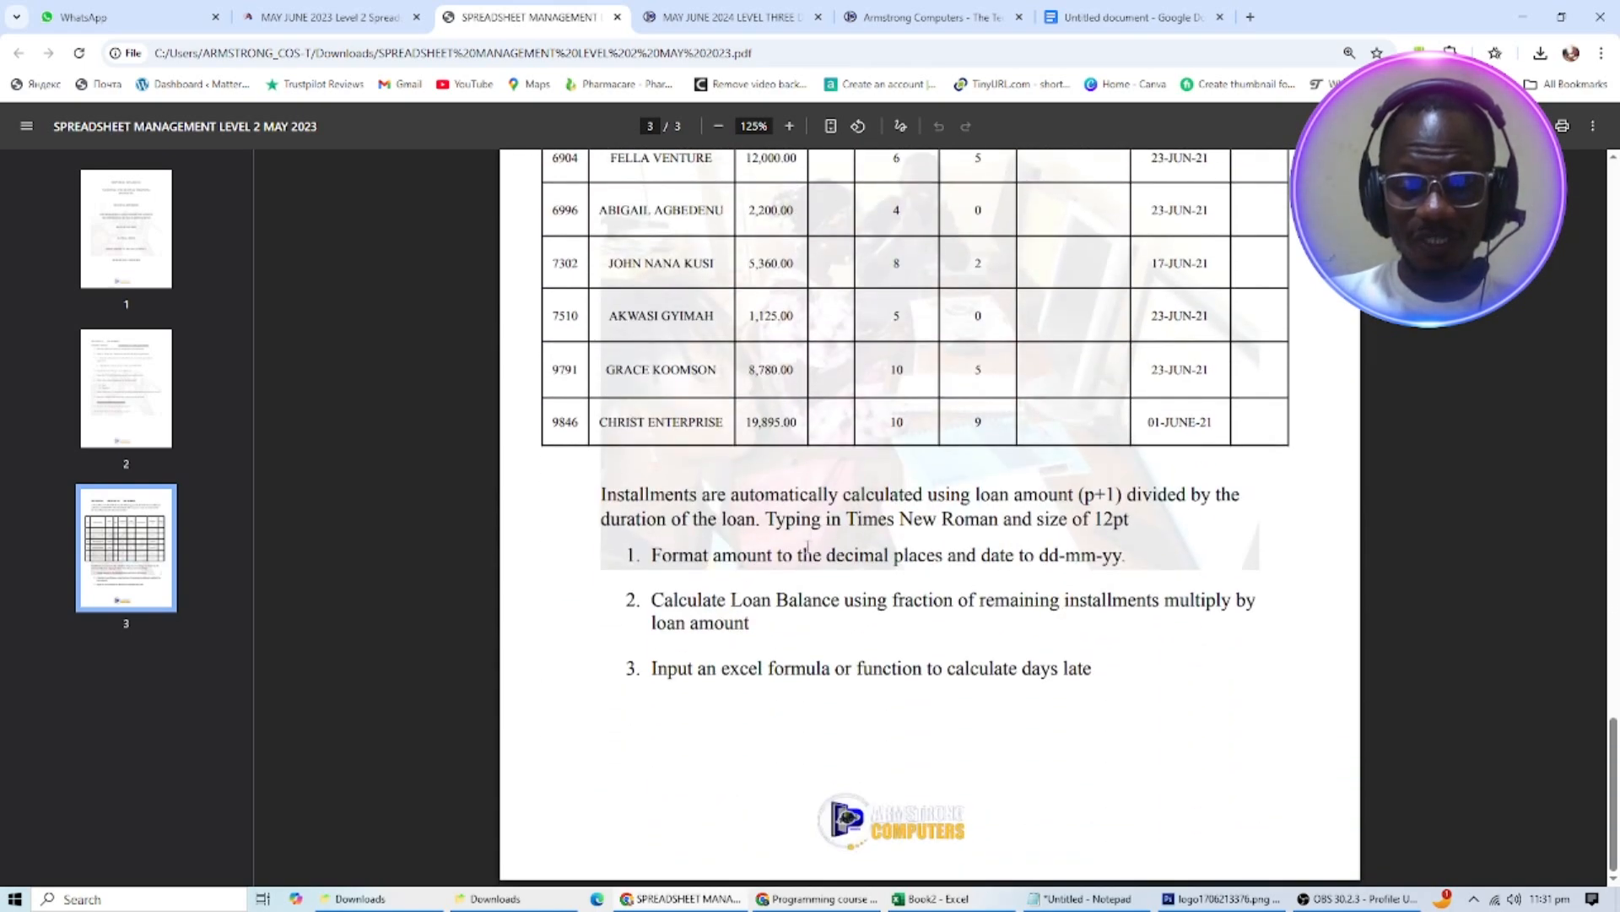
pyautogui.scroll(4, 896, 354)
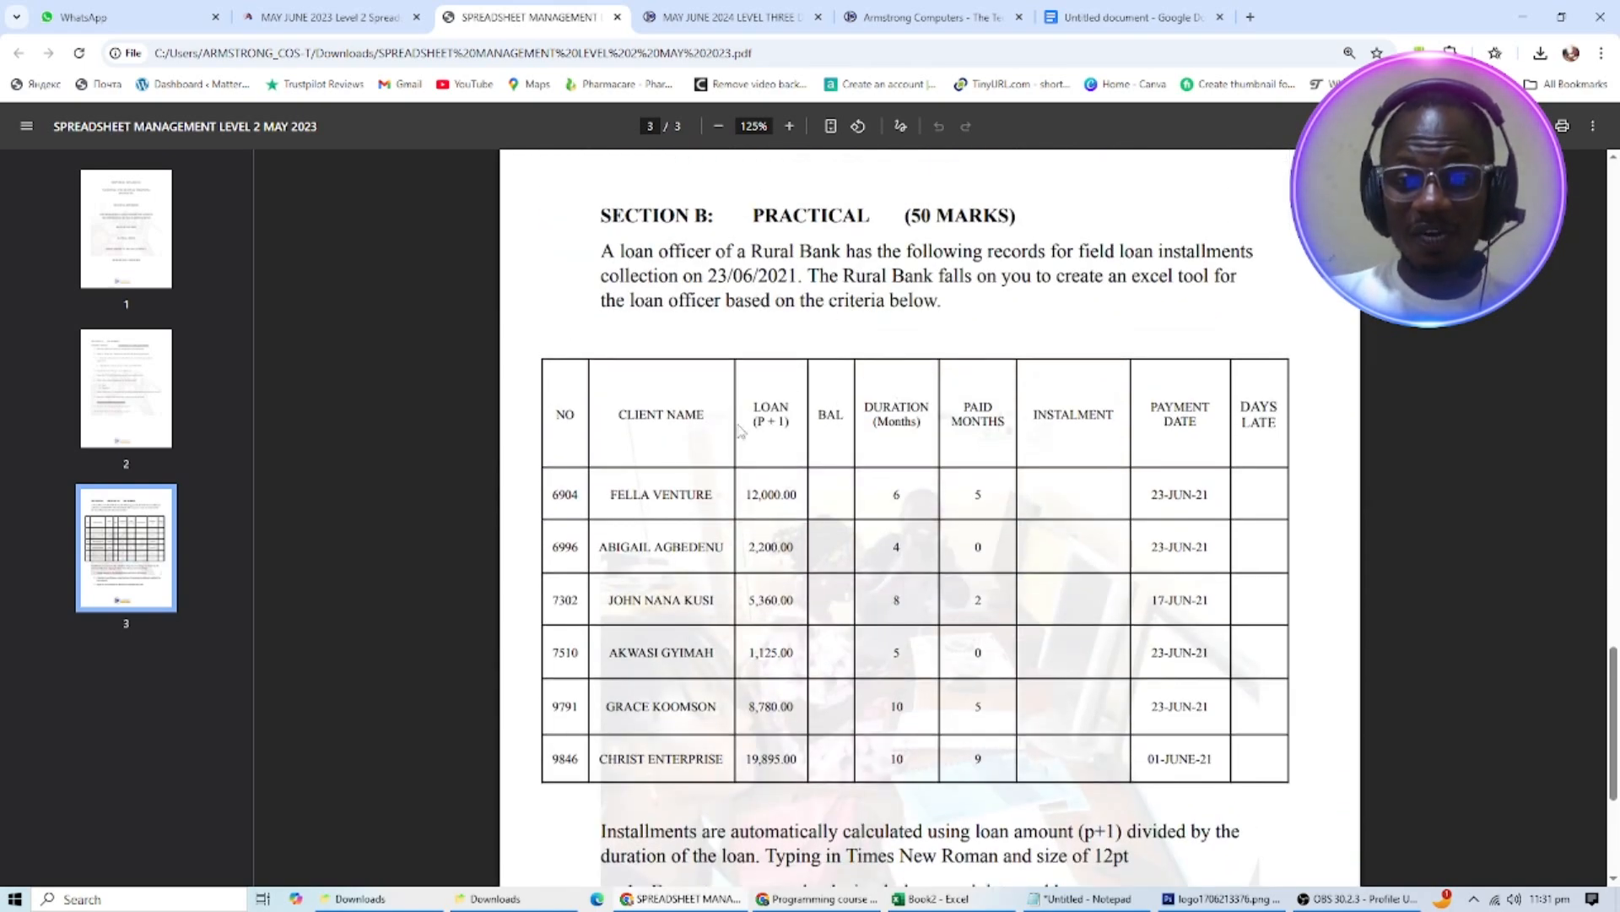
pyautogui.scroll(-4, 905, 455)
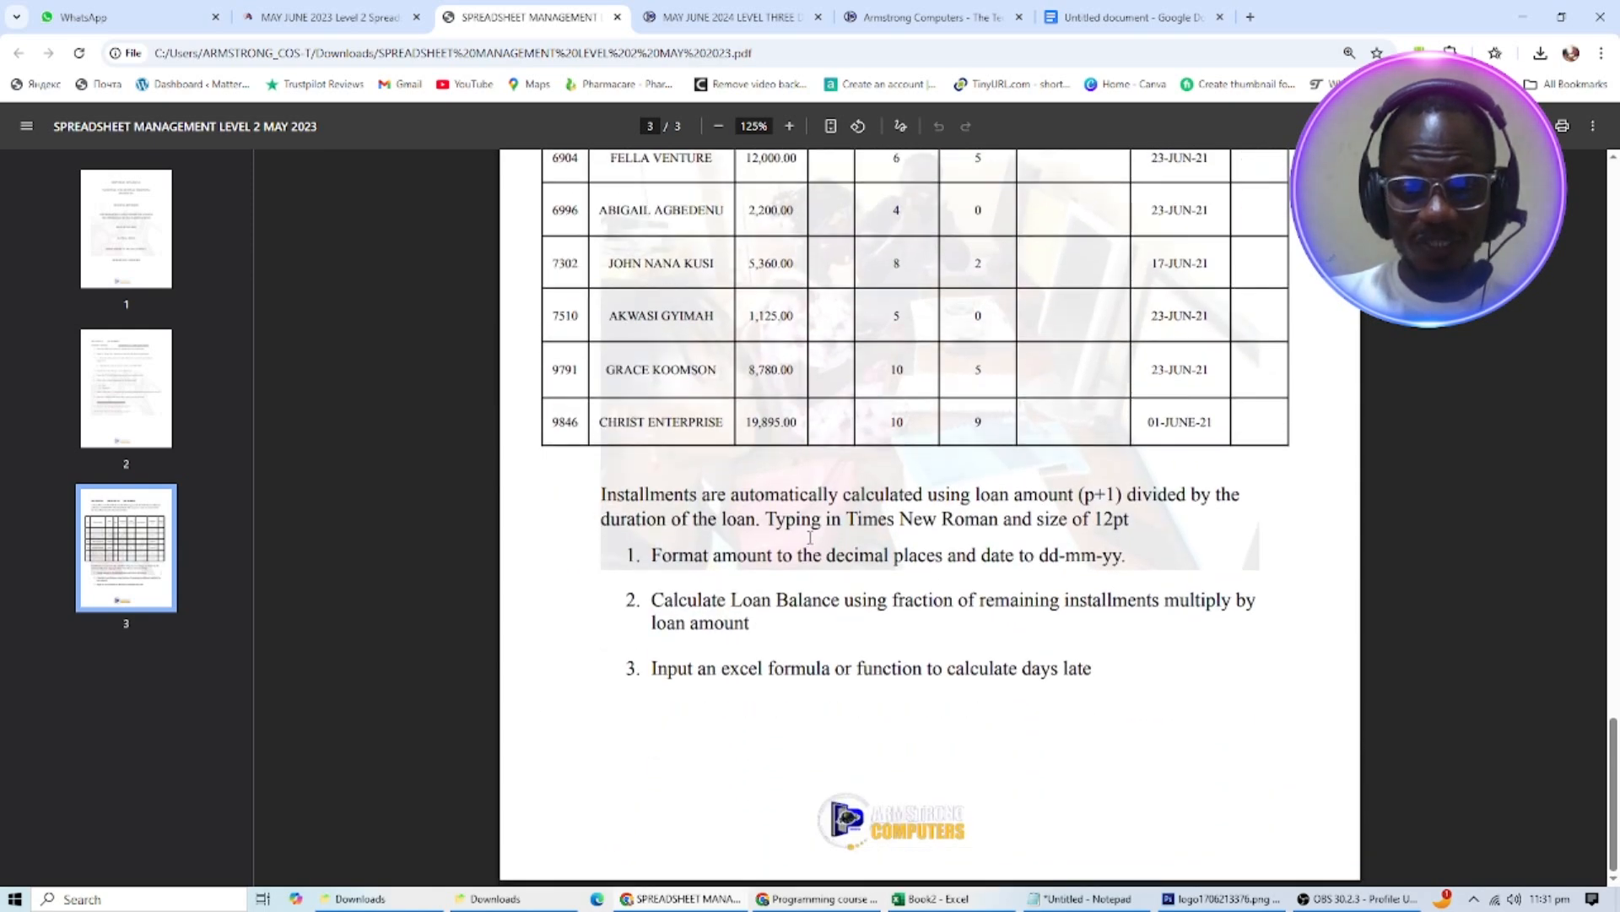
pyautogui.scroll(1, 809, 537)
pyautogui.scroll(1, 810, 537)
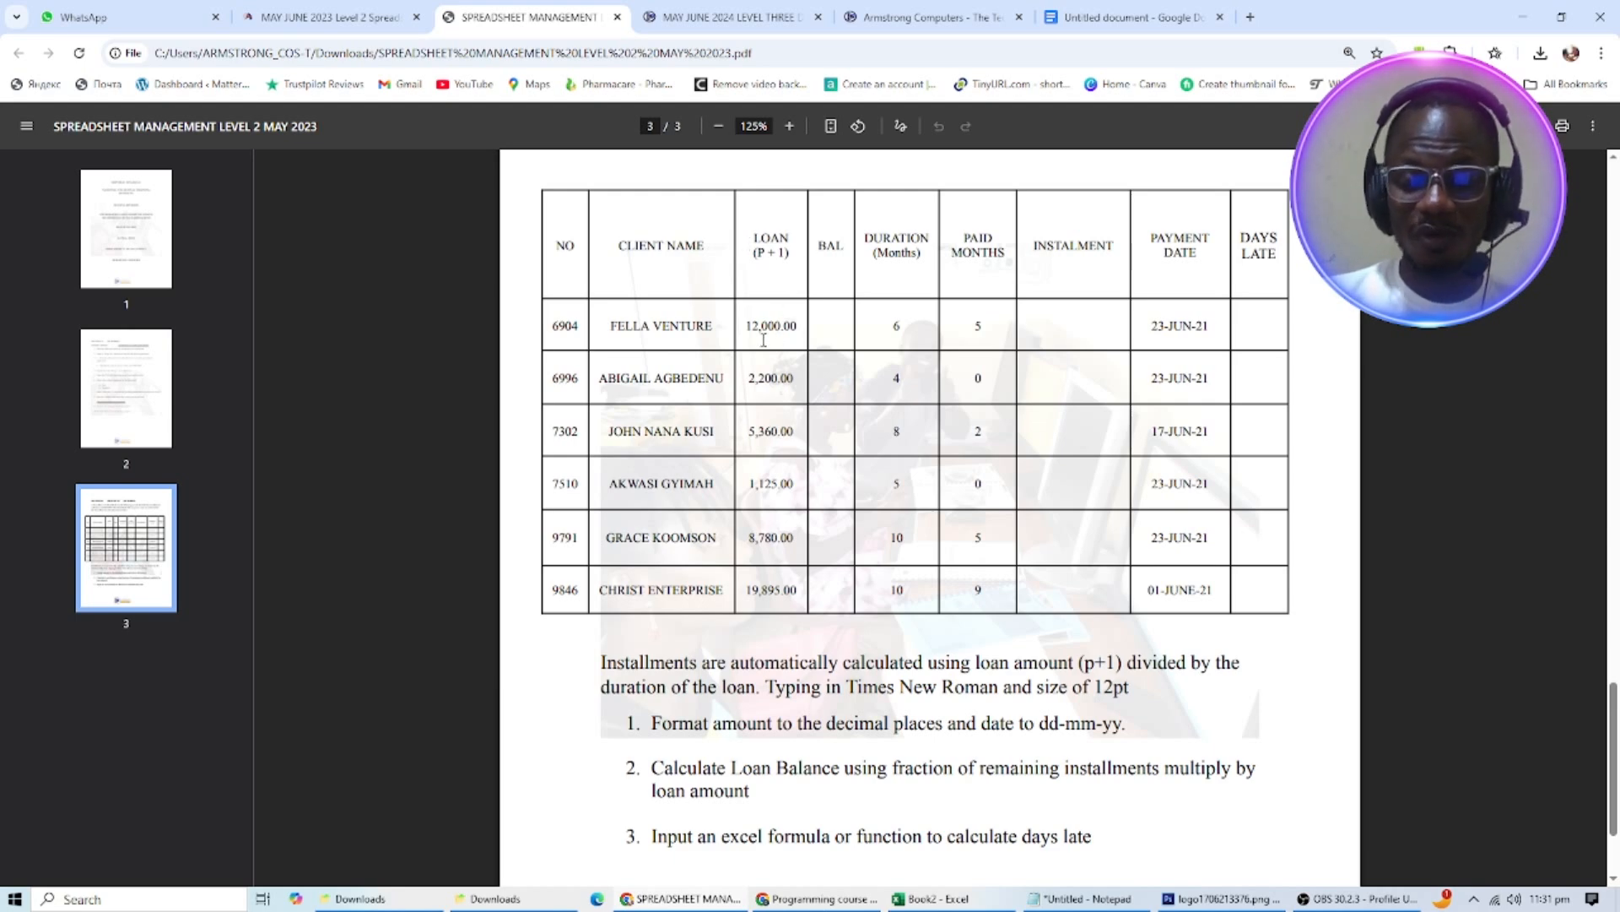
pyautogui.scroll(-1, 768, 566)
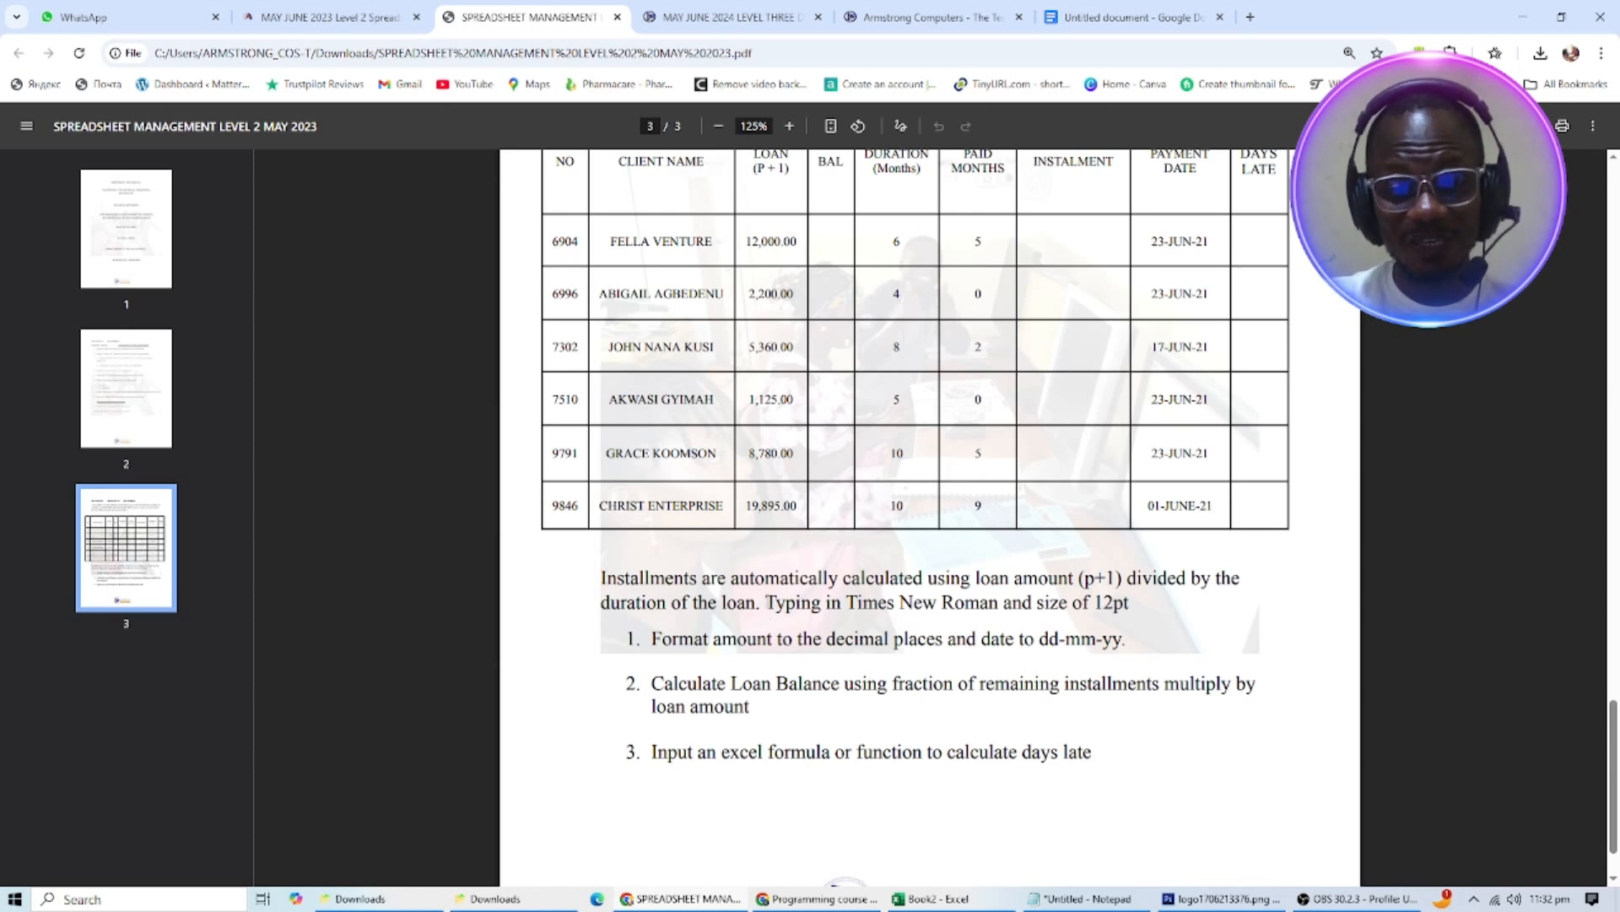
# Highlight the PDF's requirements for Times New Roman, size 12pt and the dd-mm-yy date format.
pyautogui.moveTo(766, 602); pyautogui.dragTo(1131, 604)
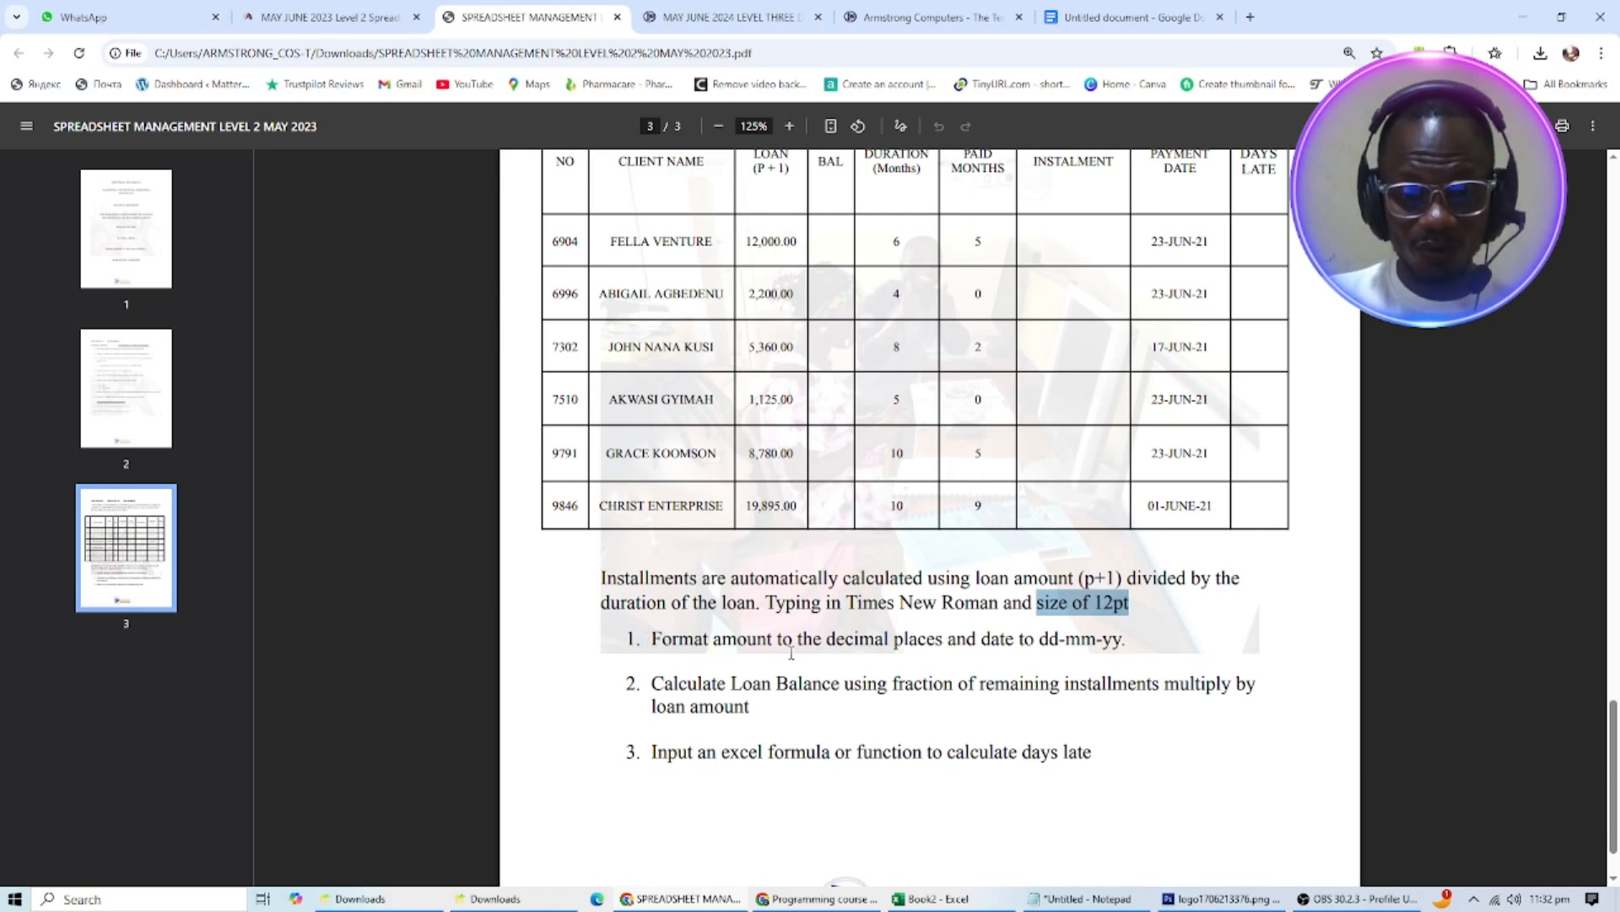
pyautogui.doubleClick(1047, 642)
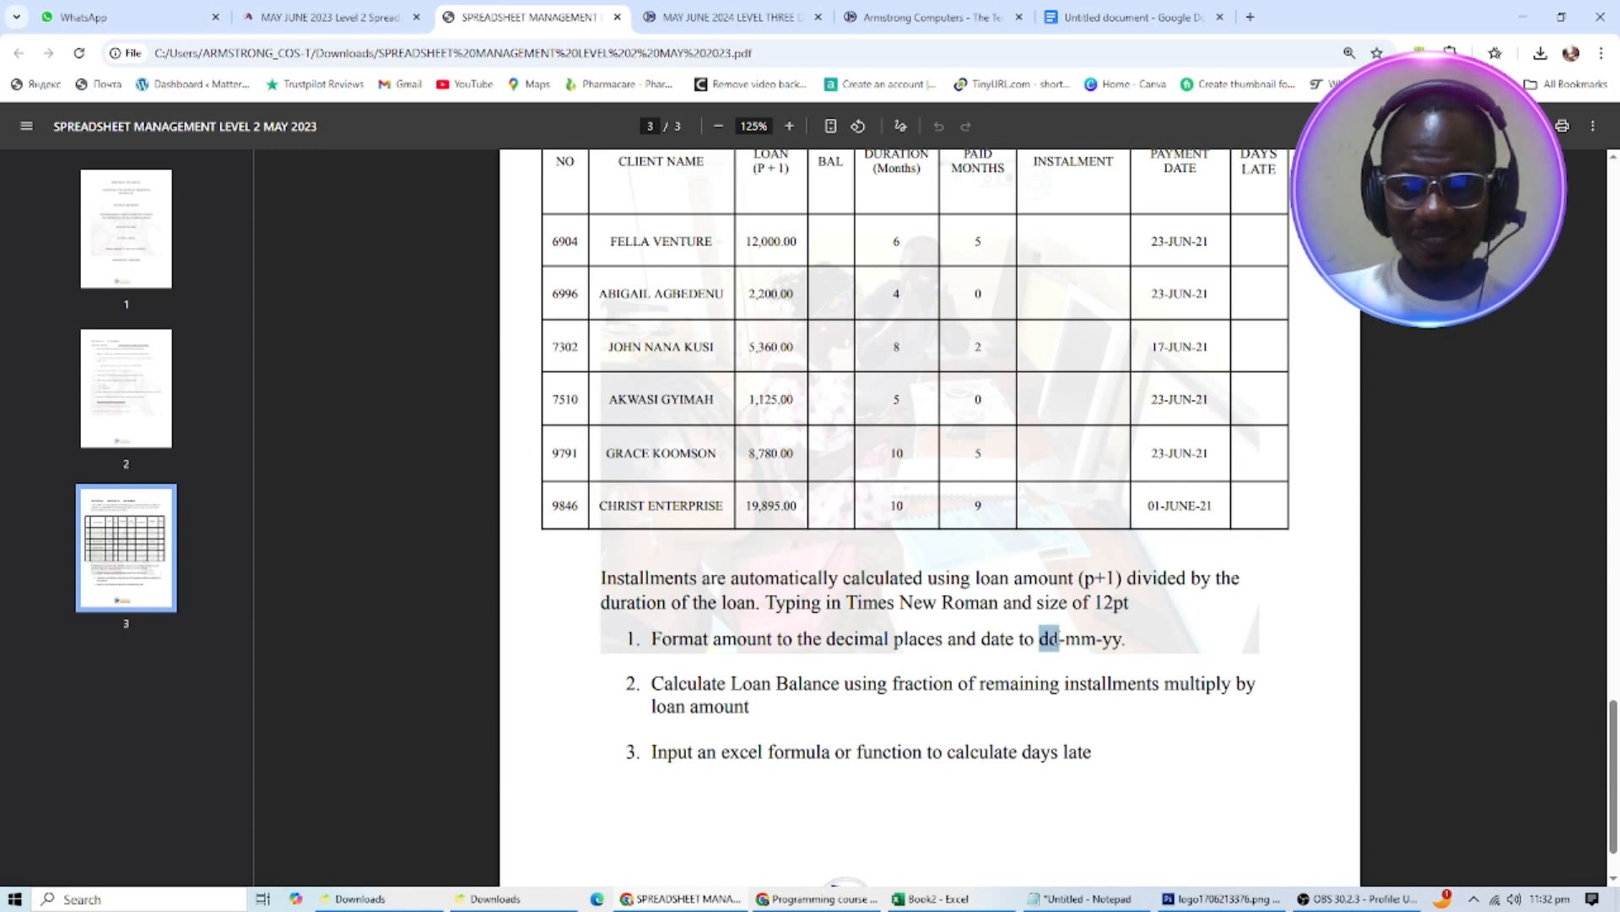
pyautogui.moveTo(1065, 638); pyautogui.dragTo(1123, 639)
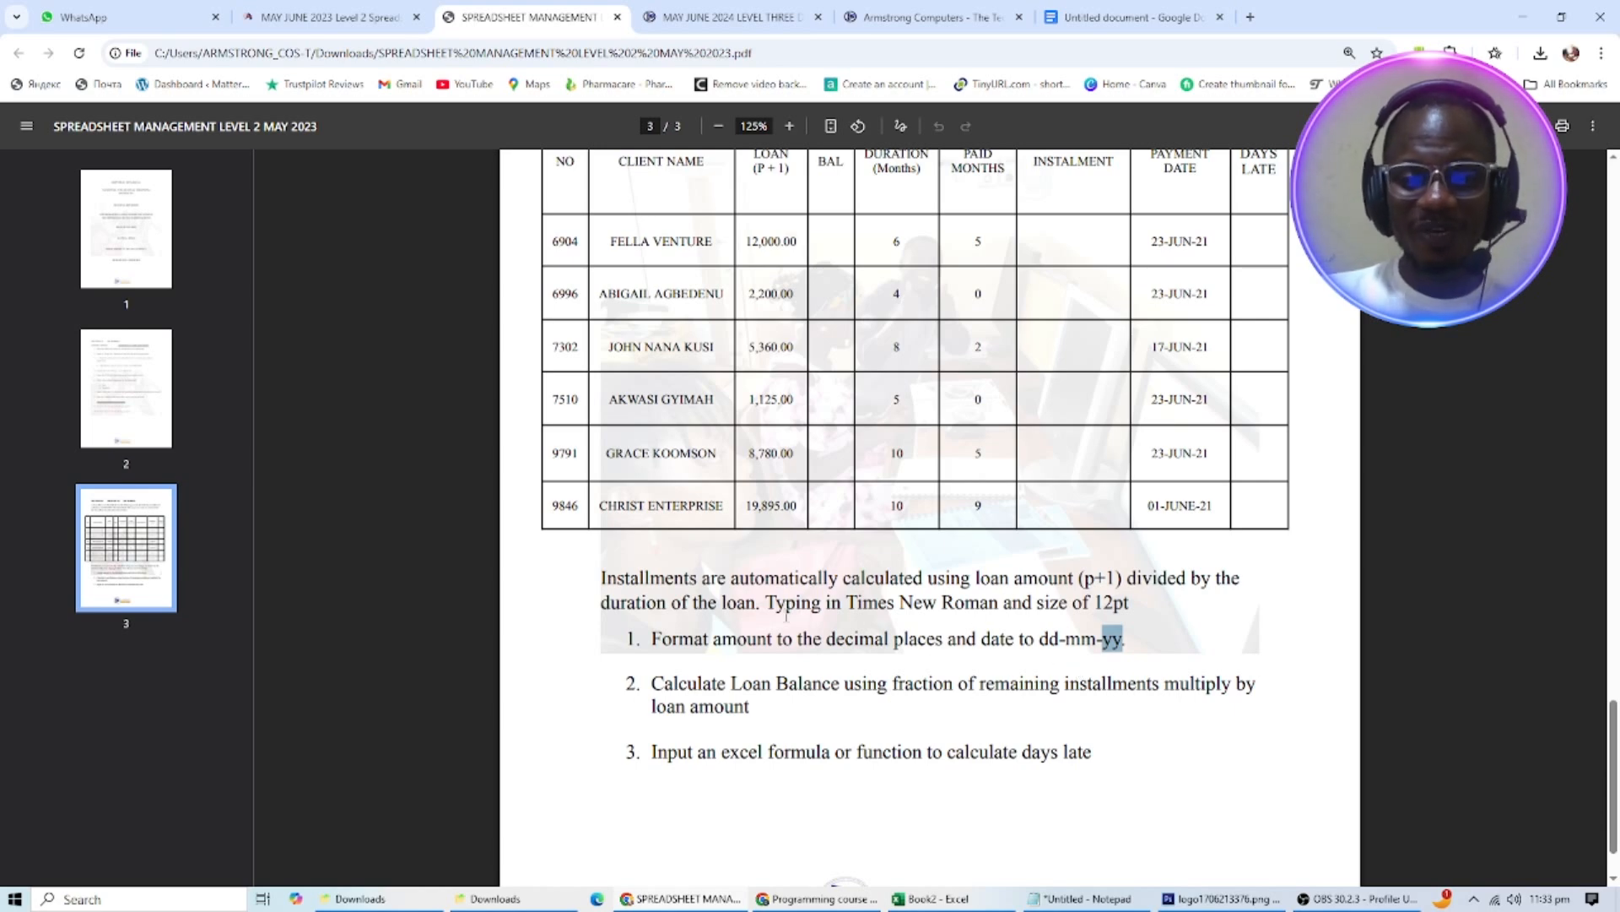
pyautogui.moveTo(845, 602); pyautogui.dragTo(1136, 602)
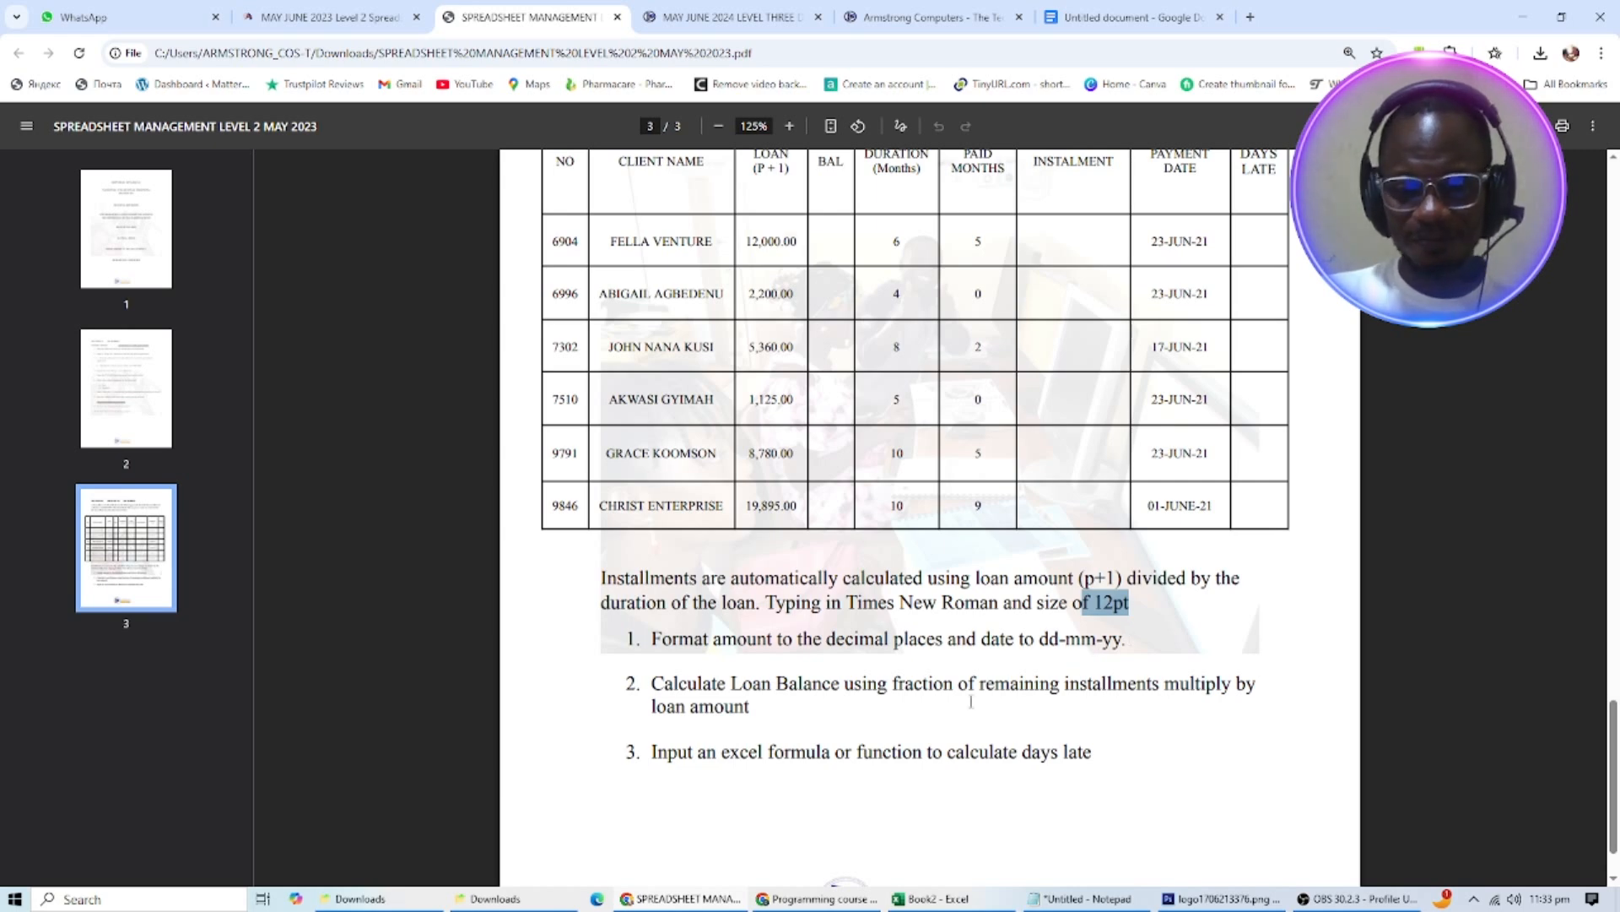
# Switch to the Excel workbook Book2 and format the LOAN(P+1) amounts in C2:C7 to two decimal places.
pyautogui.hotkey('alt', 'Tab')
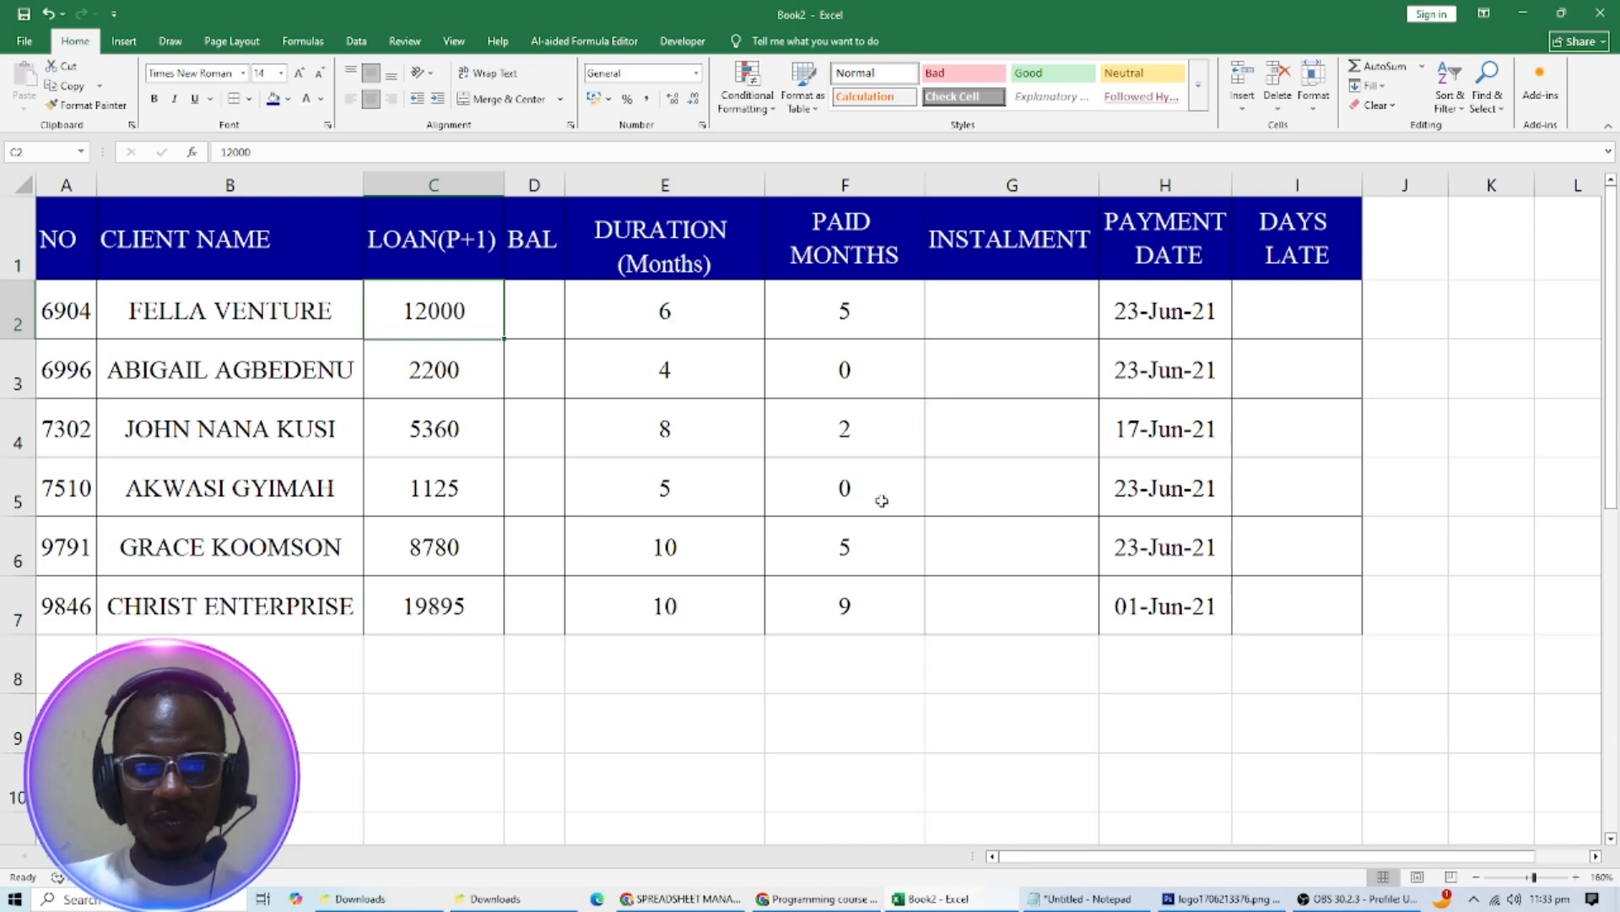
pyautogui.moveTo(429, 307); pyautogui.dragTo(415, 598)
pyautogui.click(647, 689)
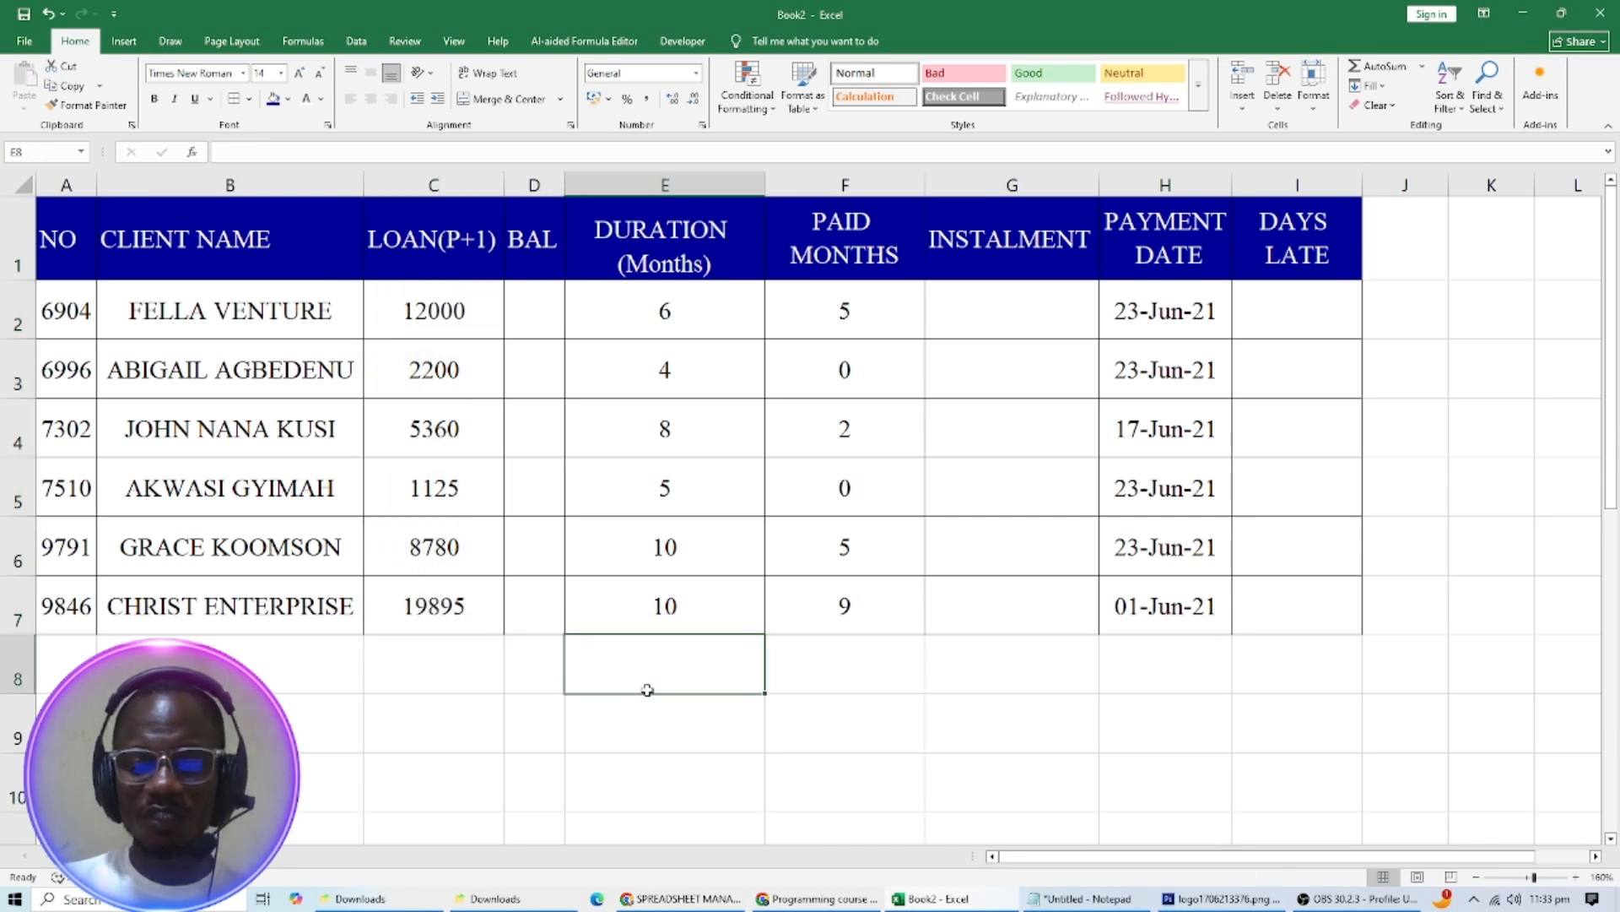
pyautogui.click(431, 302)
pyautogui.moveTo(431, 302); pyautogui.dragTo(409, 606)
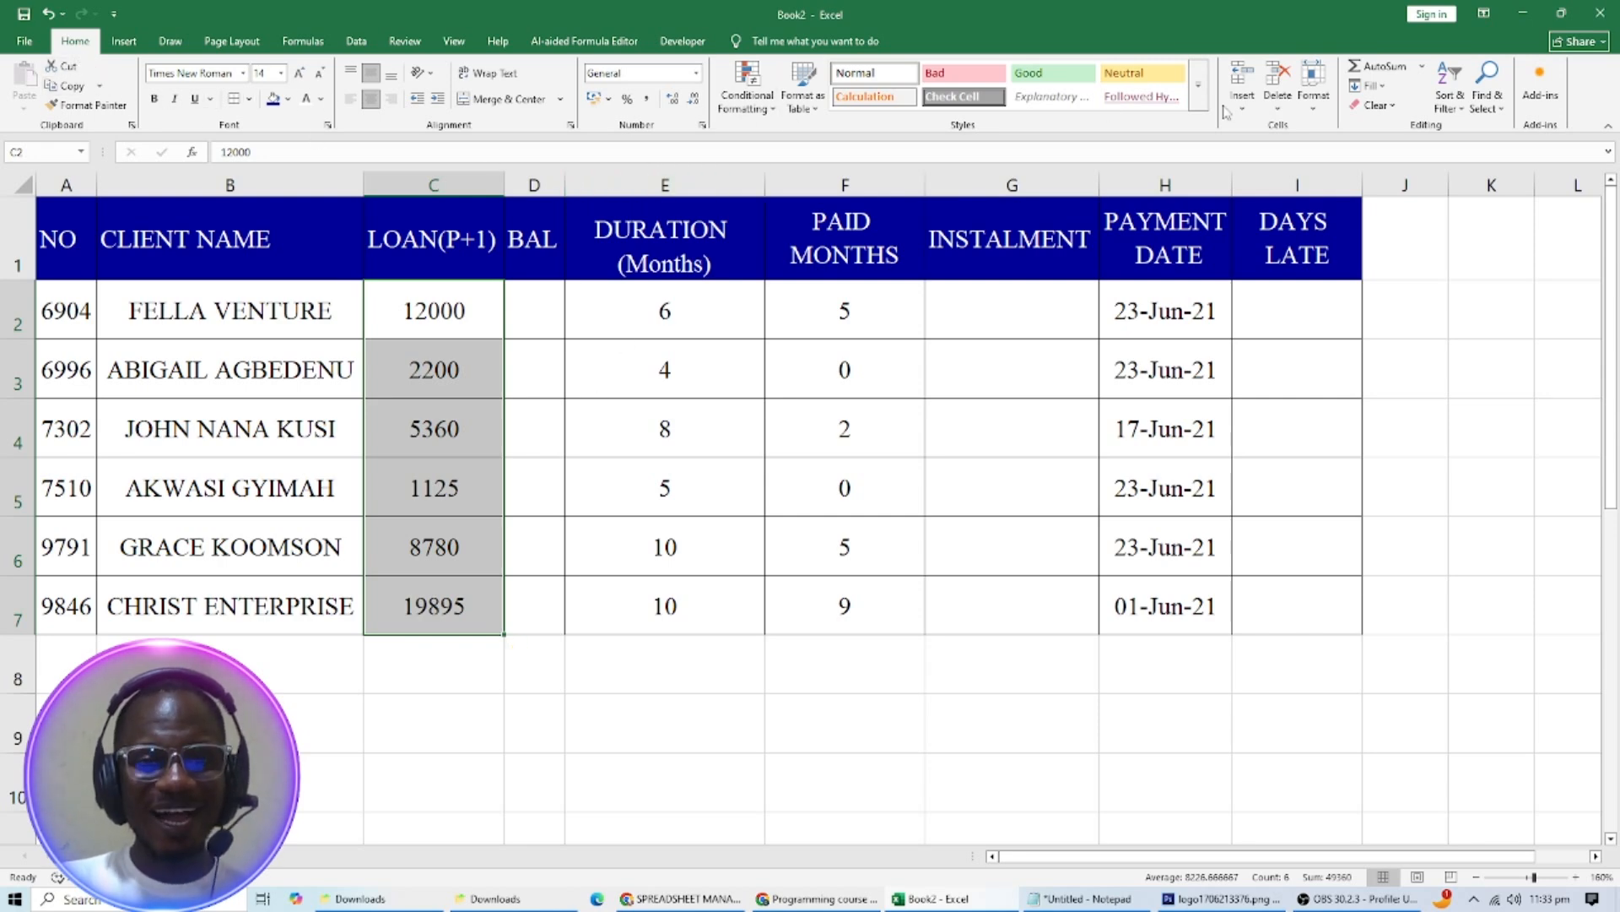
pyautogui.click(674, 101)
pyautogui.click(673, 101)
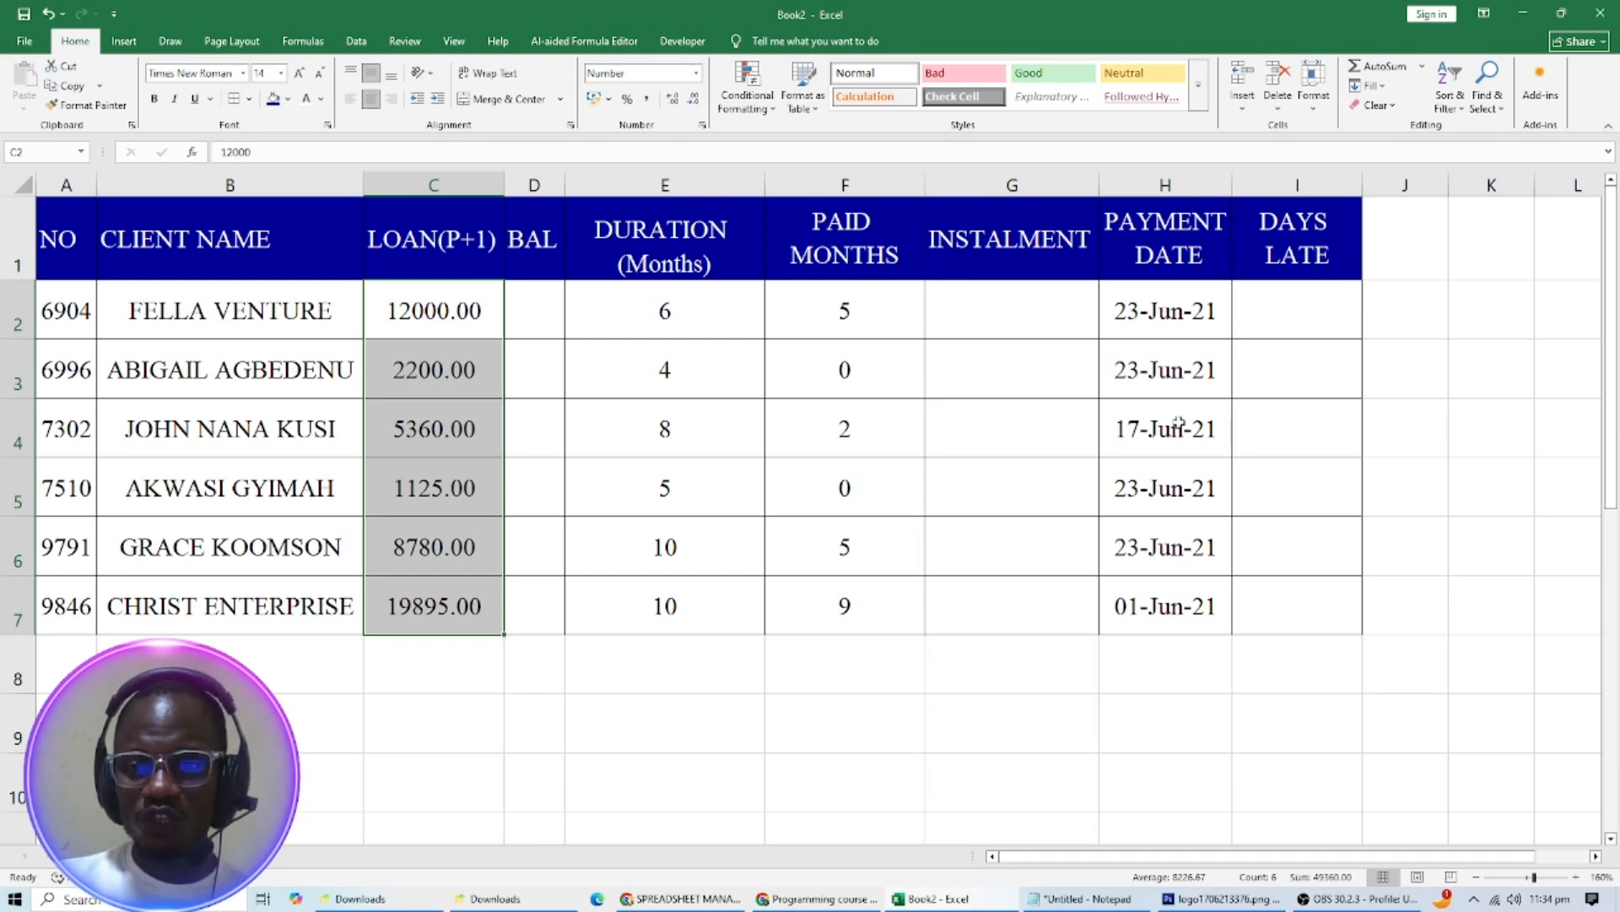
# Open the cell format settings for the payment dates in H2:H7 and choose the English (United States) date locale.
pyautogui.click(1156, 309)
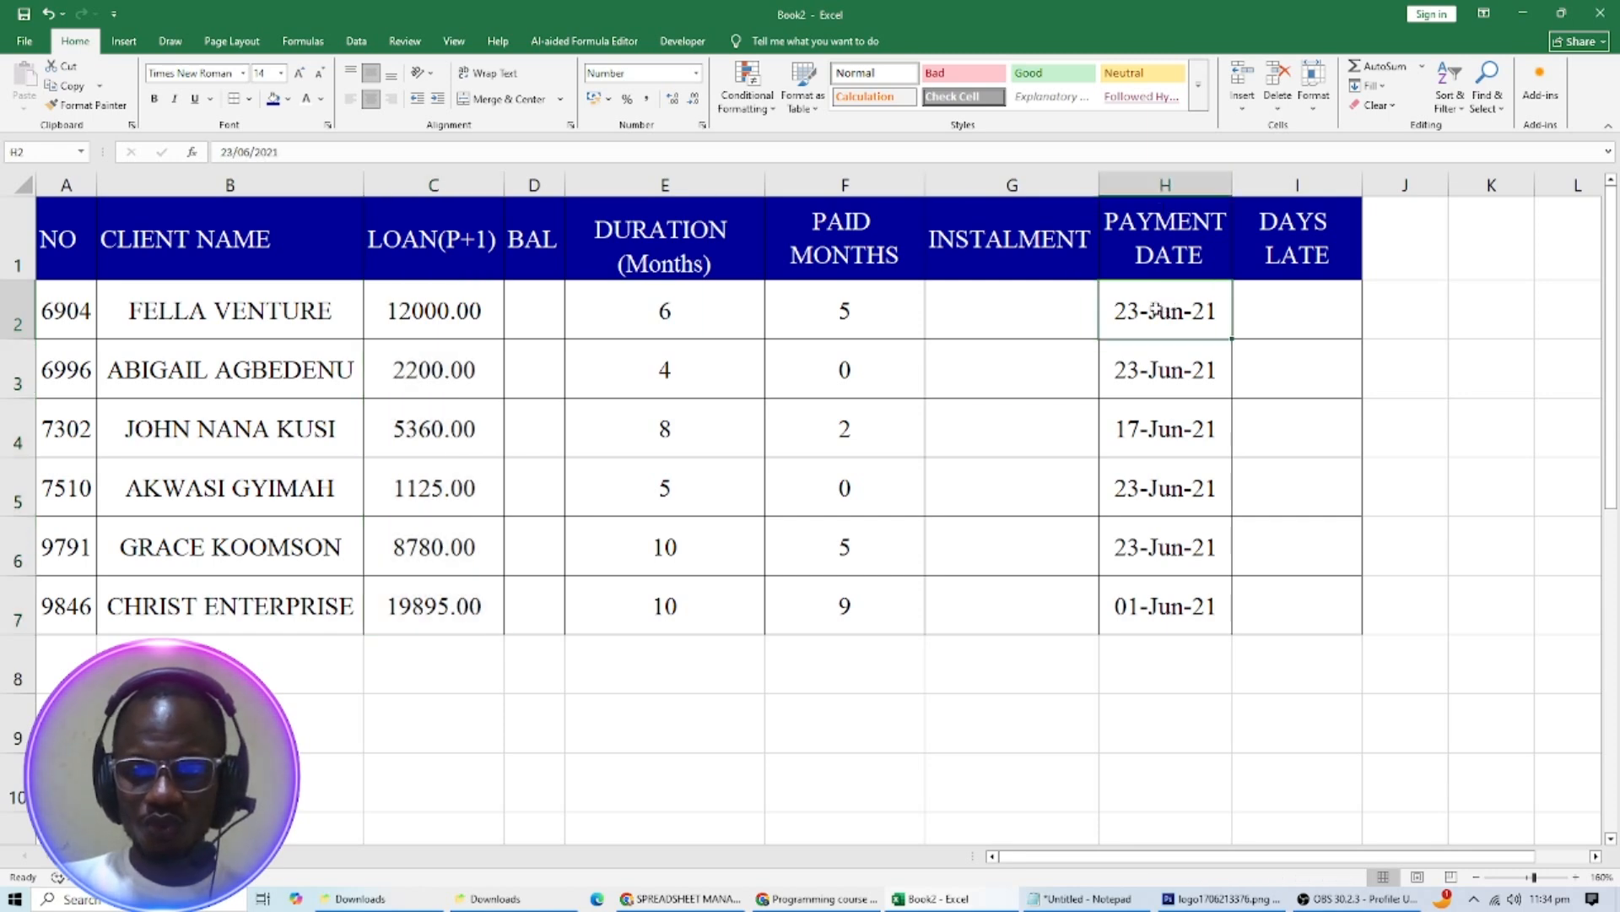
pyautogui.moveTo(1154, 311); pyautogui.dragTo(1175, 601)
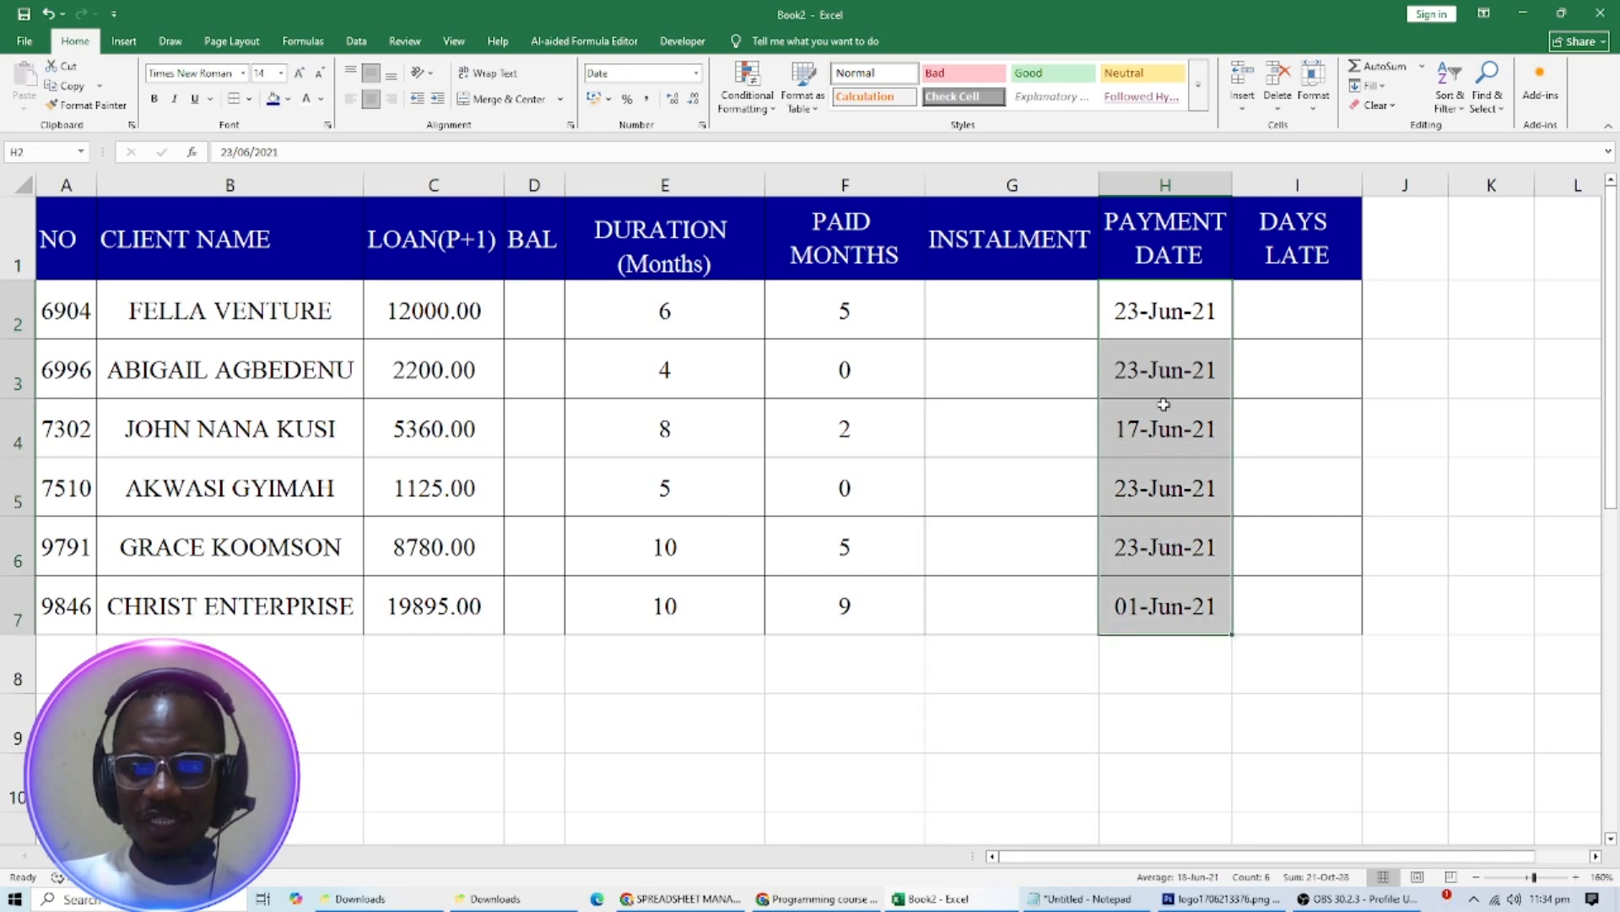
pyautogui.rightClick(1164, 385)
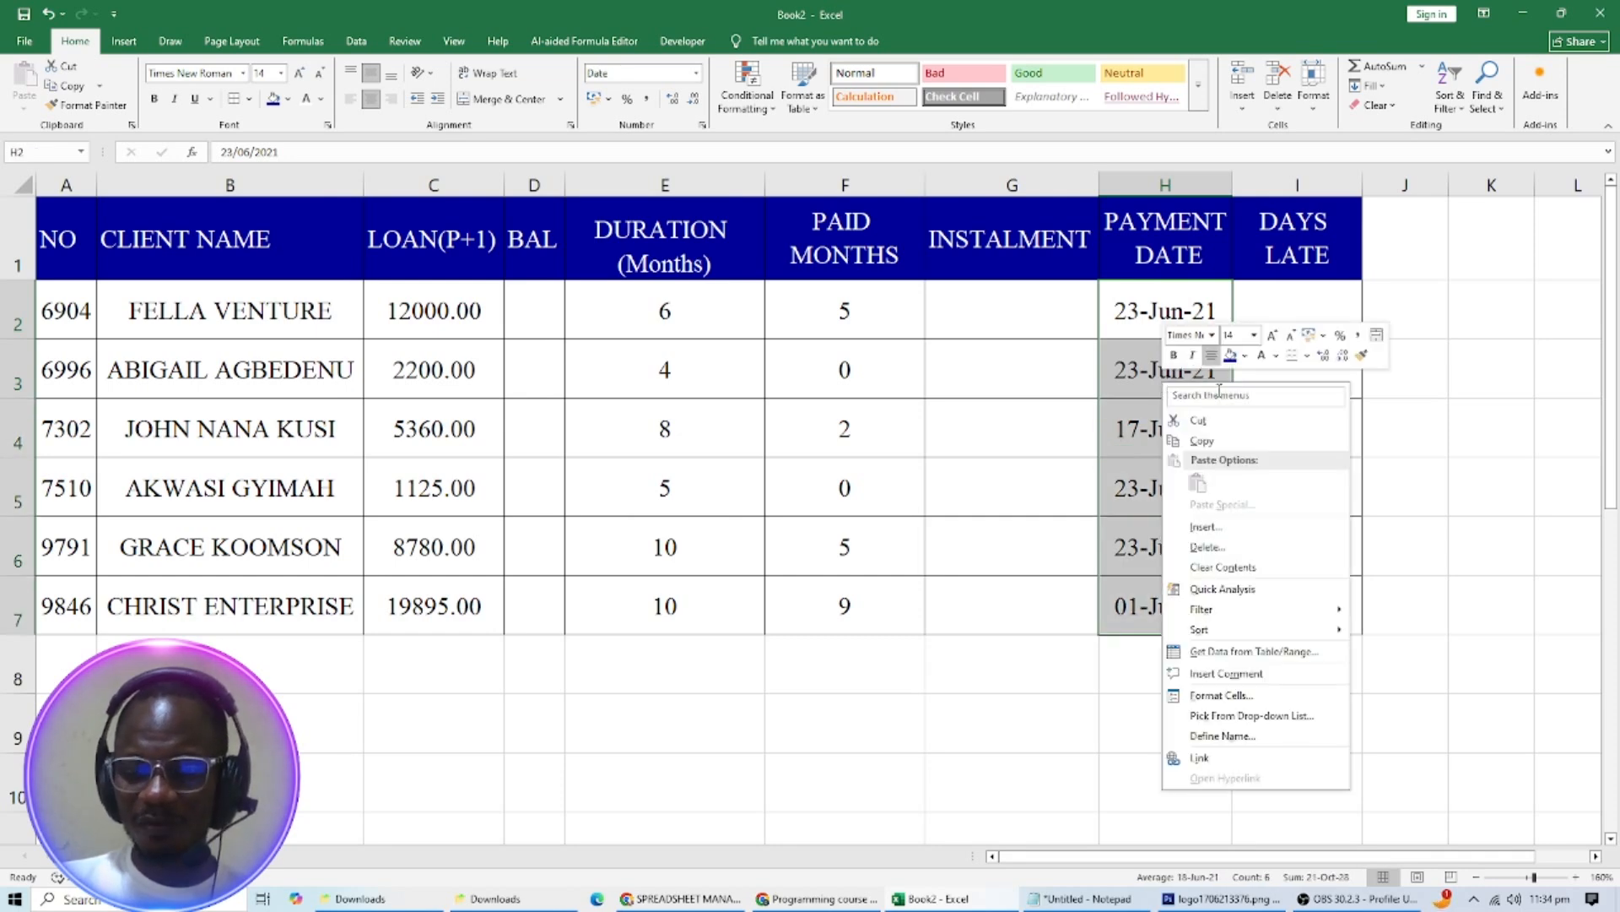
pyautogui.click(1226, 697)
pyautogui.moveTo(1192, 487); pyautogui.dragTo(874, 278)
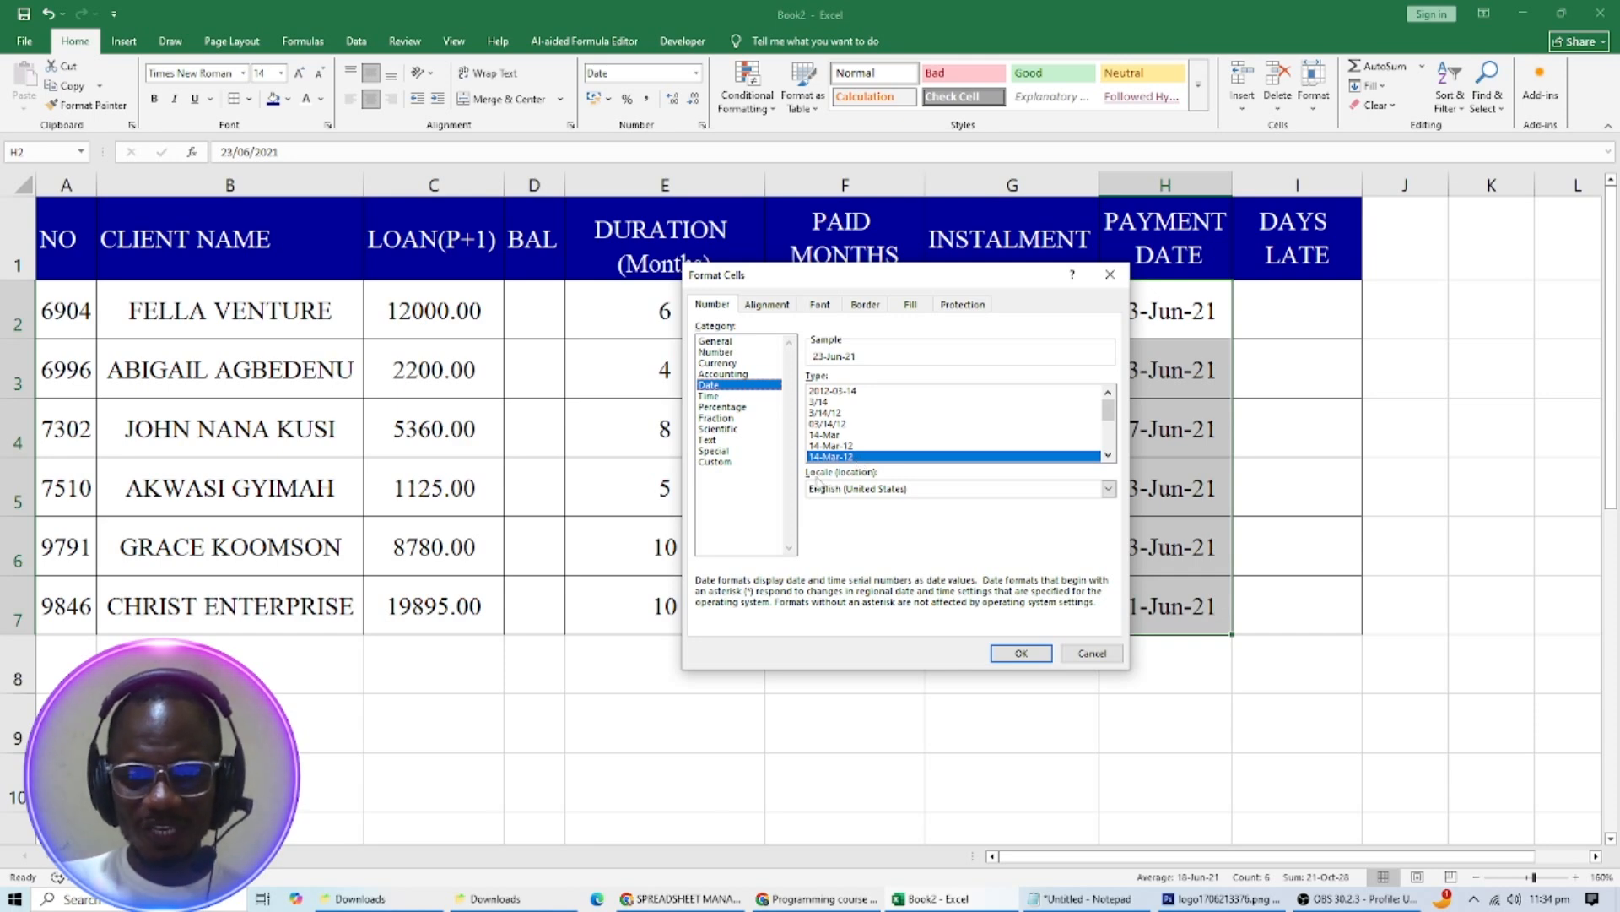
pyautogui.click(891, 490)
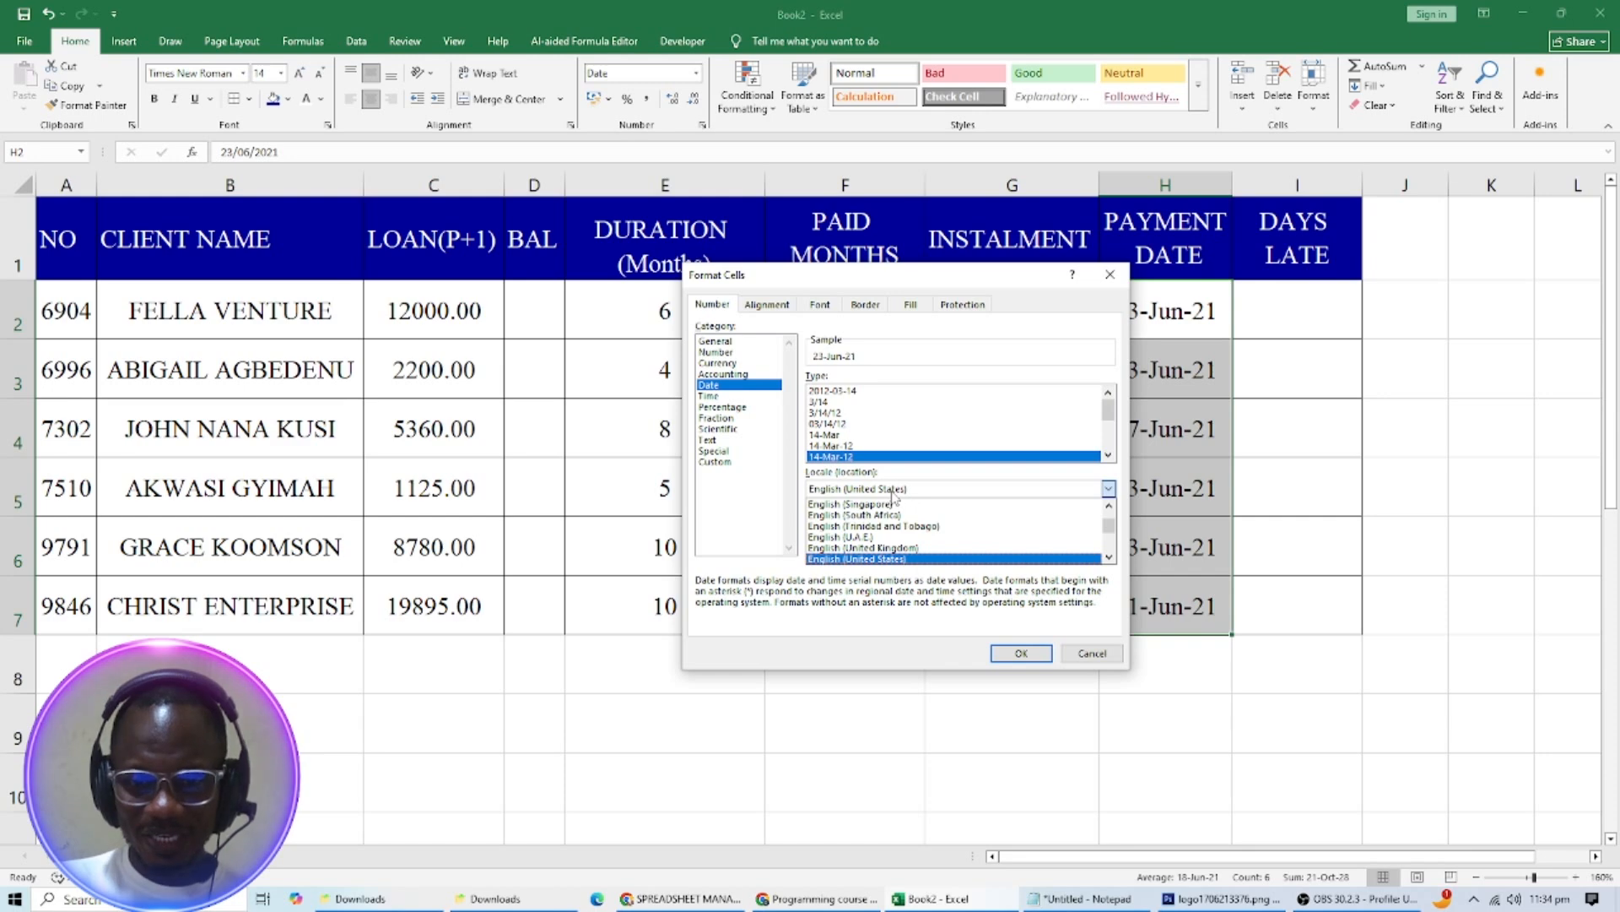
pyautogui.click(871, 559)
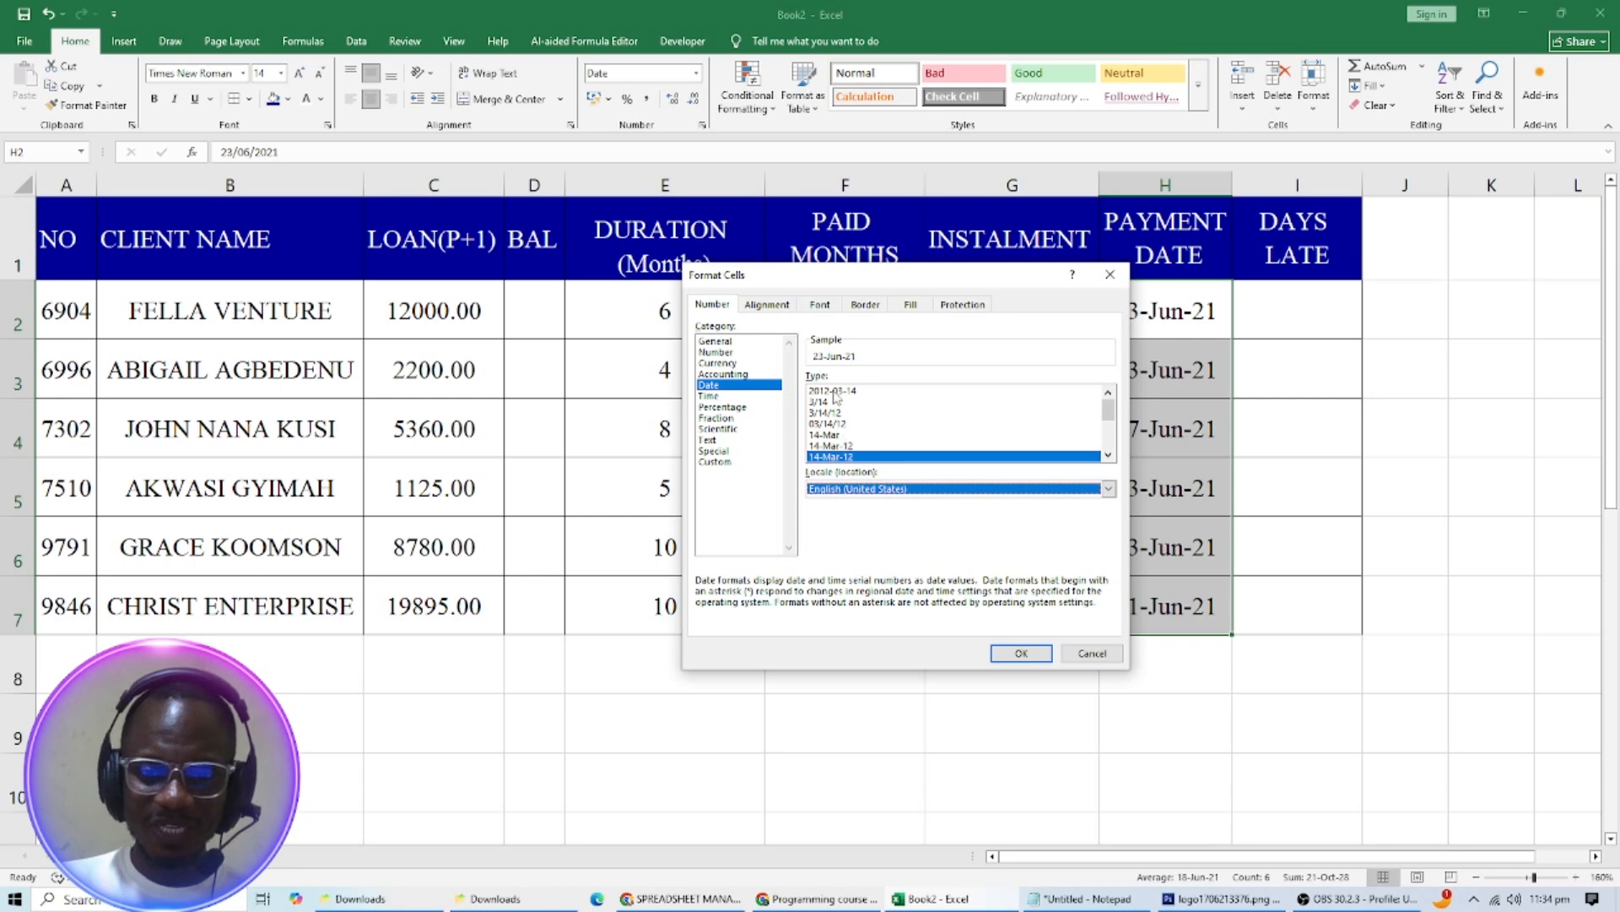
# Apply the 14-Mar-2012 date type to the payment dates in H2:H7.
pyautogui.click(1109, 455)
pyautogui.click(1109, 455)
pyautogui.click(1108, 455)
pyautogui.click(1108, 455)
pyautogui.click(1108, 455)
pyautogui.click(1108, 456)
pyautogui.click(1109, 456)
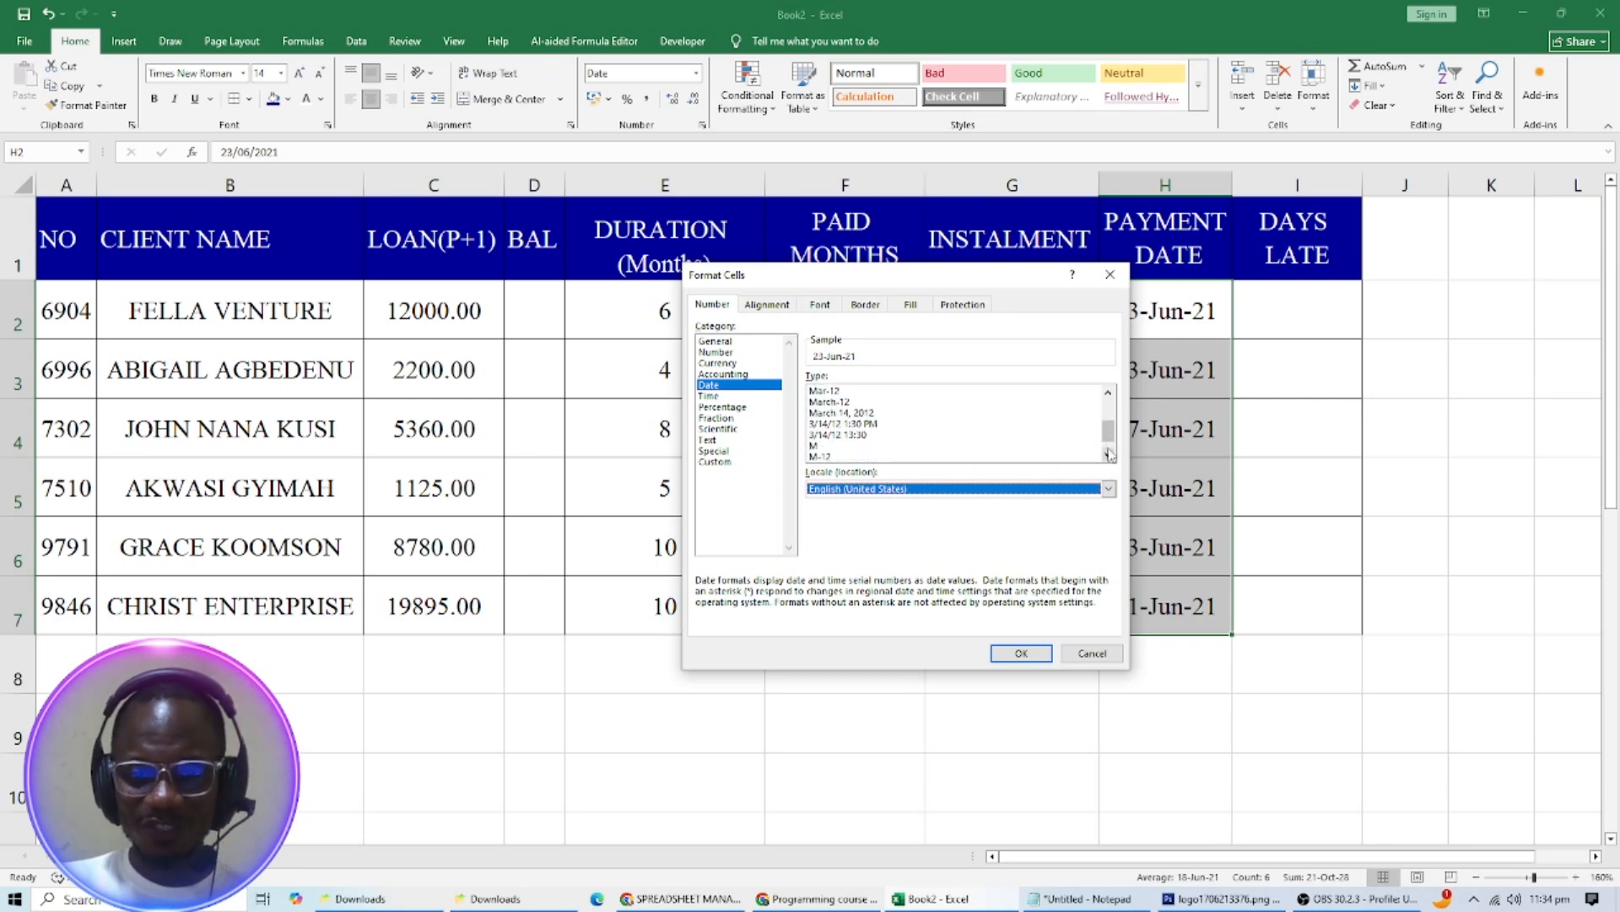
pyautogui.click(1108, 456)
pyautogui.click(1108, 456)
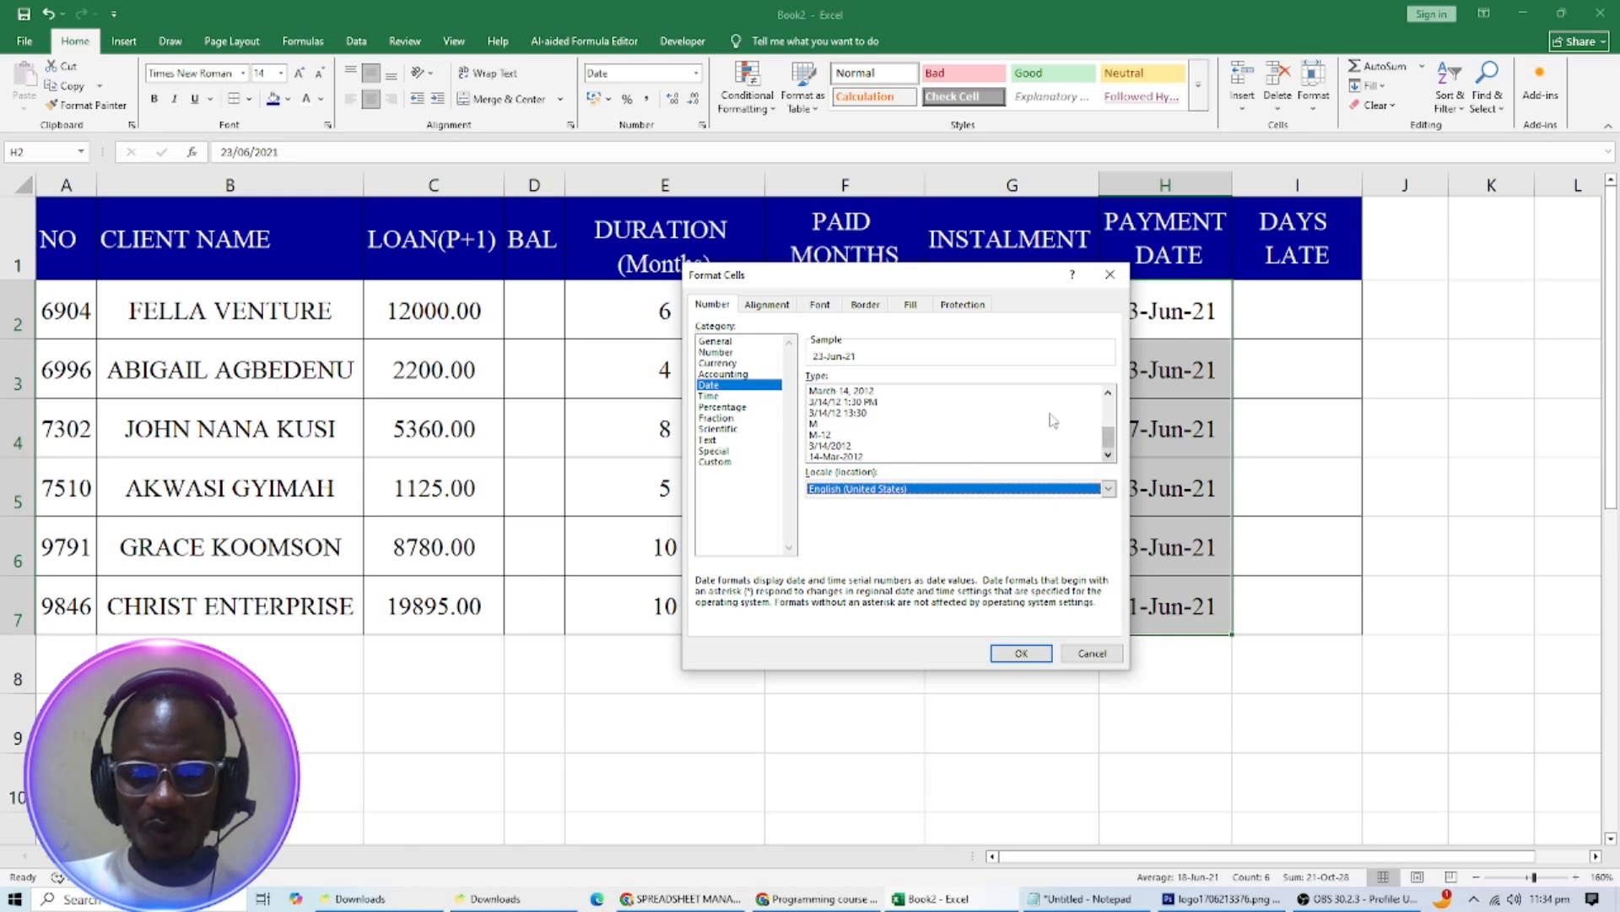
pyautogui.click(849, 457)
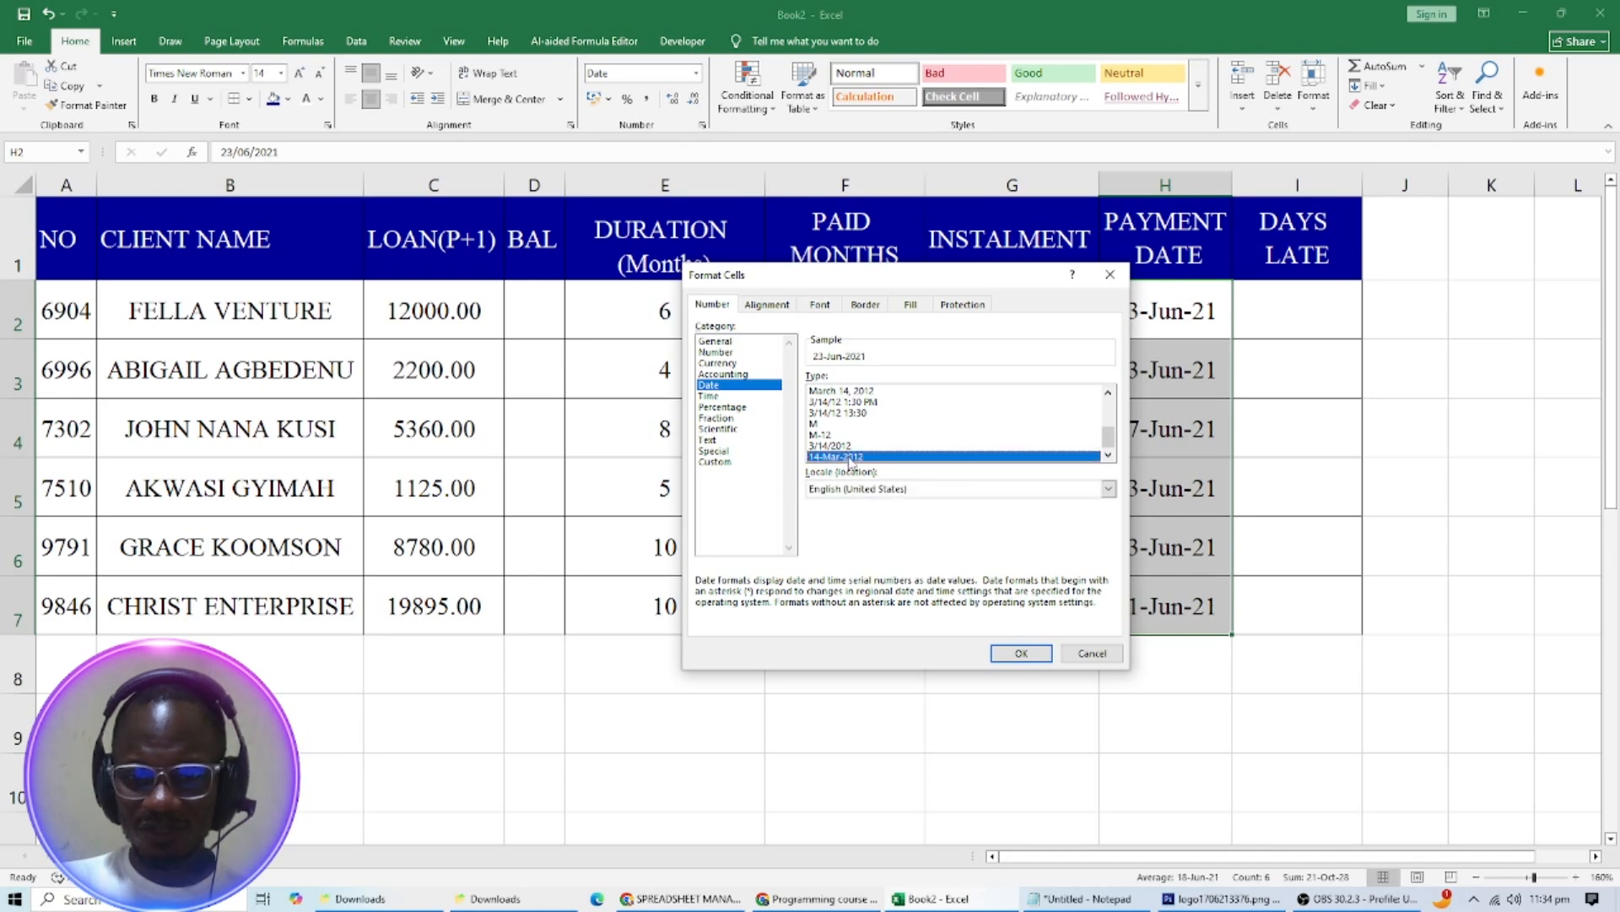
pyautogui.click(1021, 654)
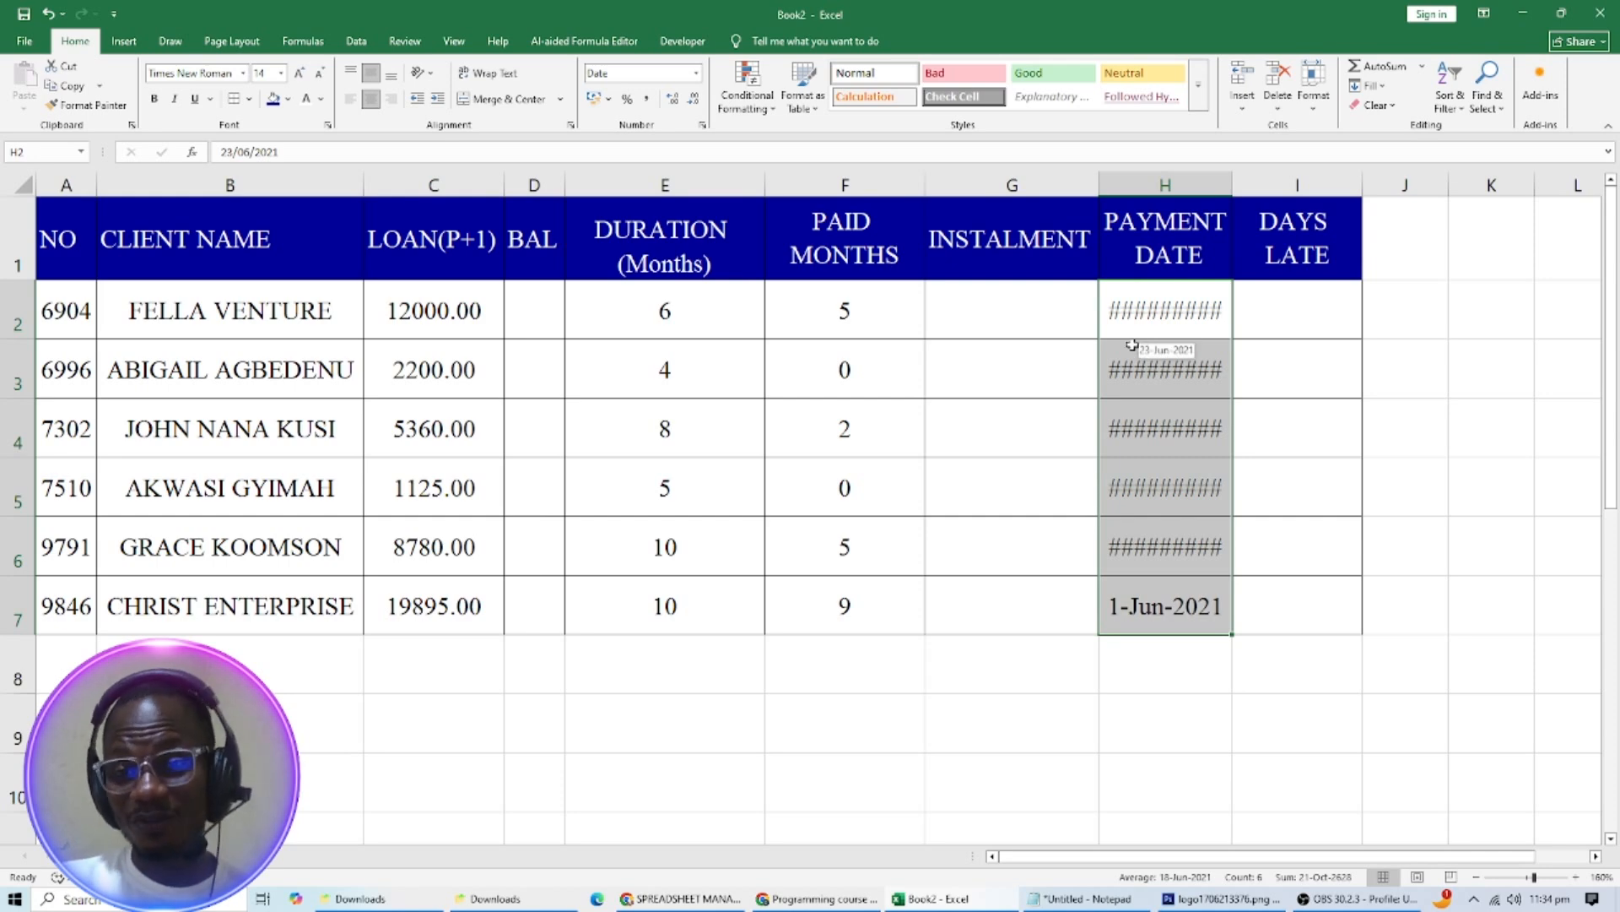
# Auto-fit the PAYMENT DATE column's width and set the dates in H2:H7 to the 14-Mar-12 type with two-digit days.
pyautogui.doubleClick(1232, 182)
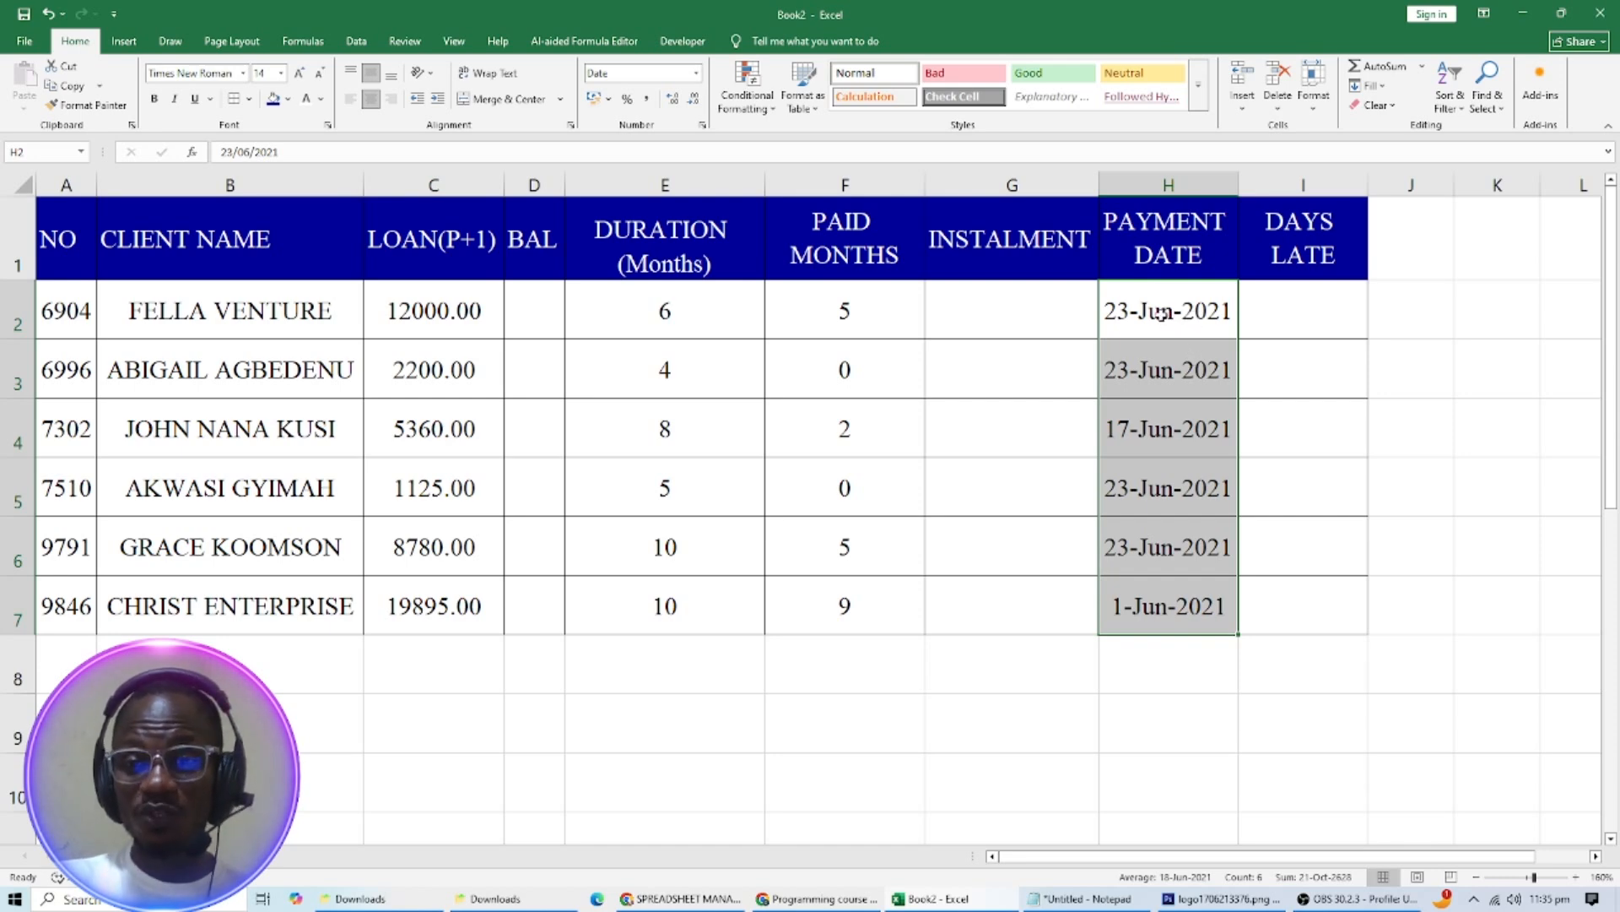
pyautogui.rightClick(1161, 315)
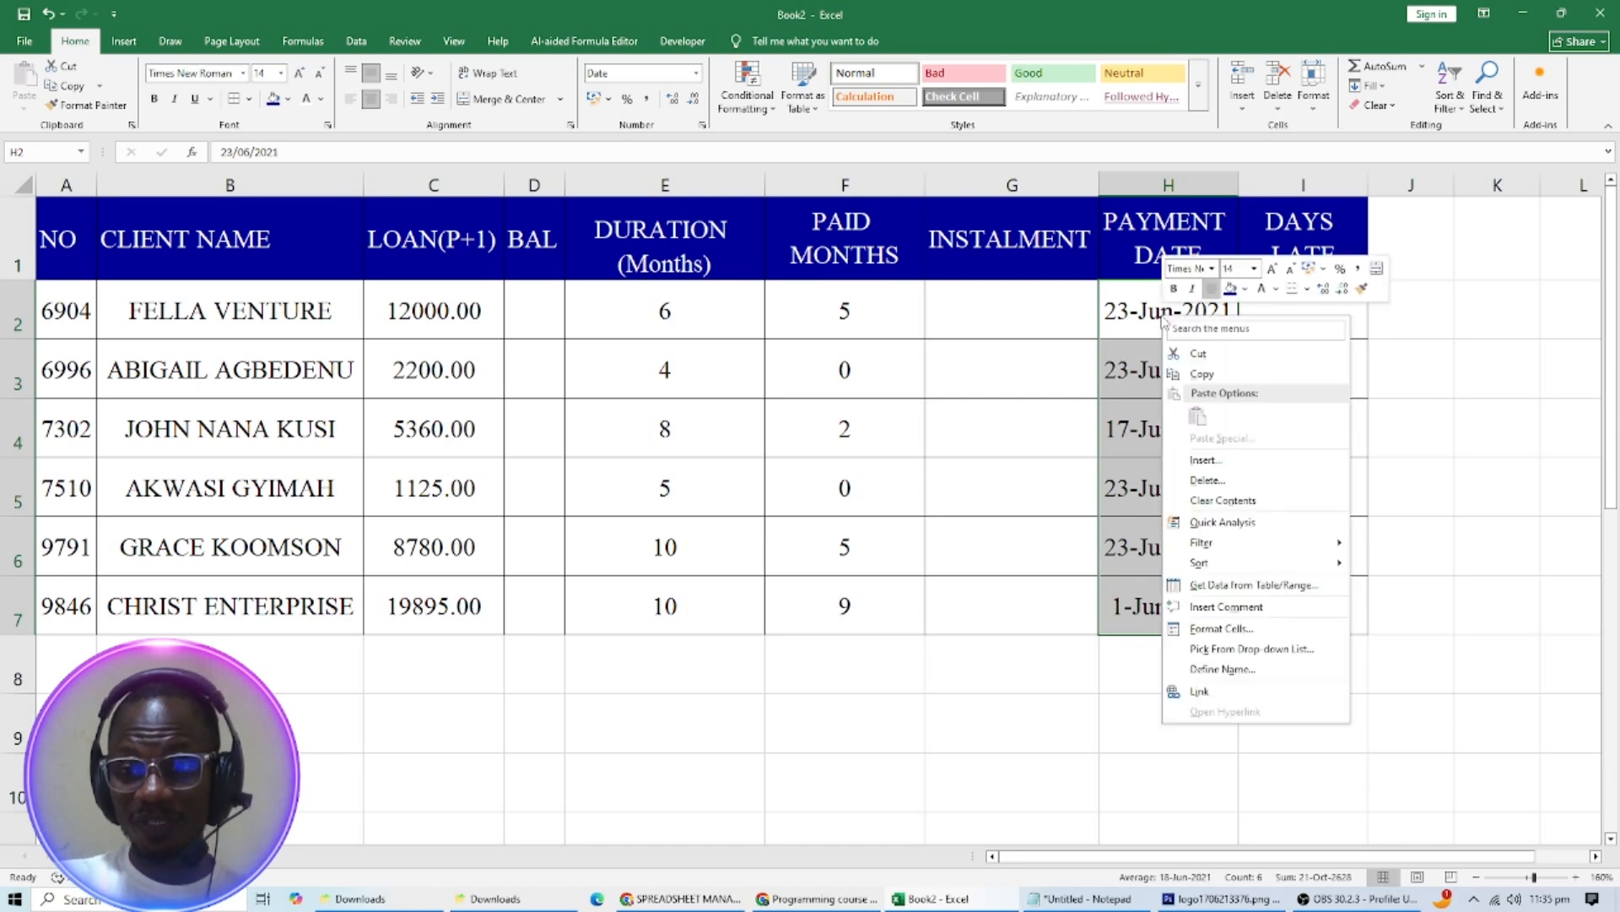
pyautogui.click(1232, 630)
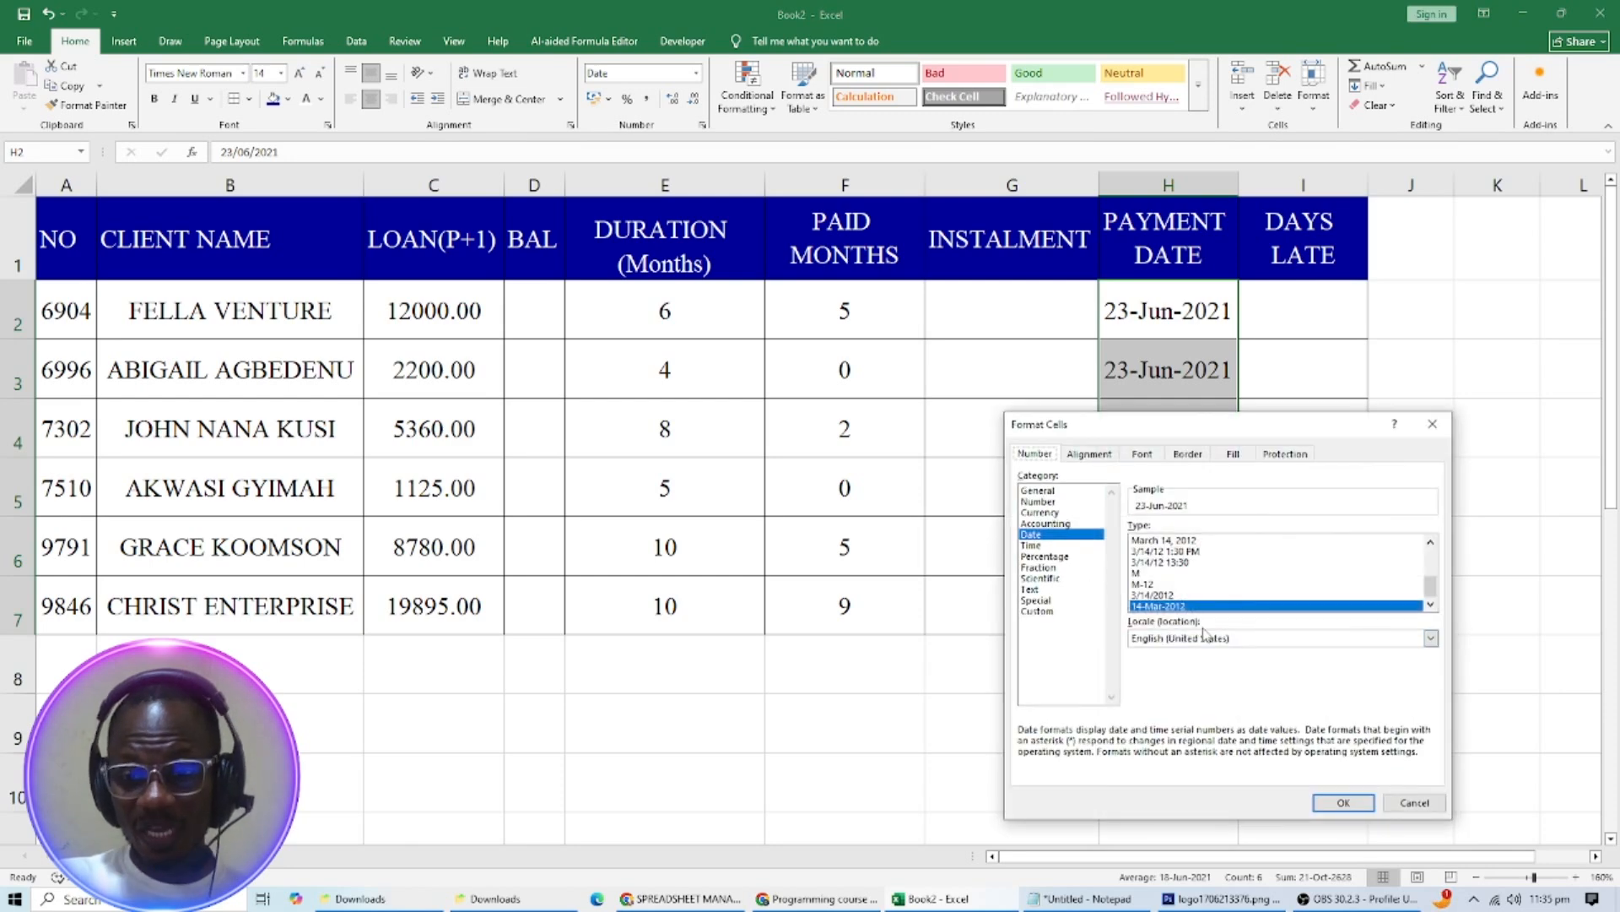
pyautogui.click(1431, 545)
pyautogui.click(1432, 544)
pyautogui.click(1431, 544)
pyautogui.click(1431, 545)
pyautogui.click(1431, 545)
pyautogui.click(1159, 562)
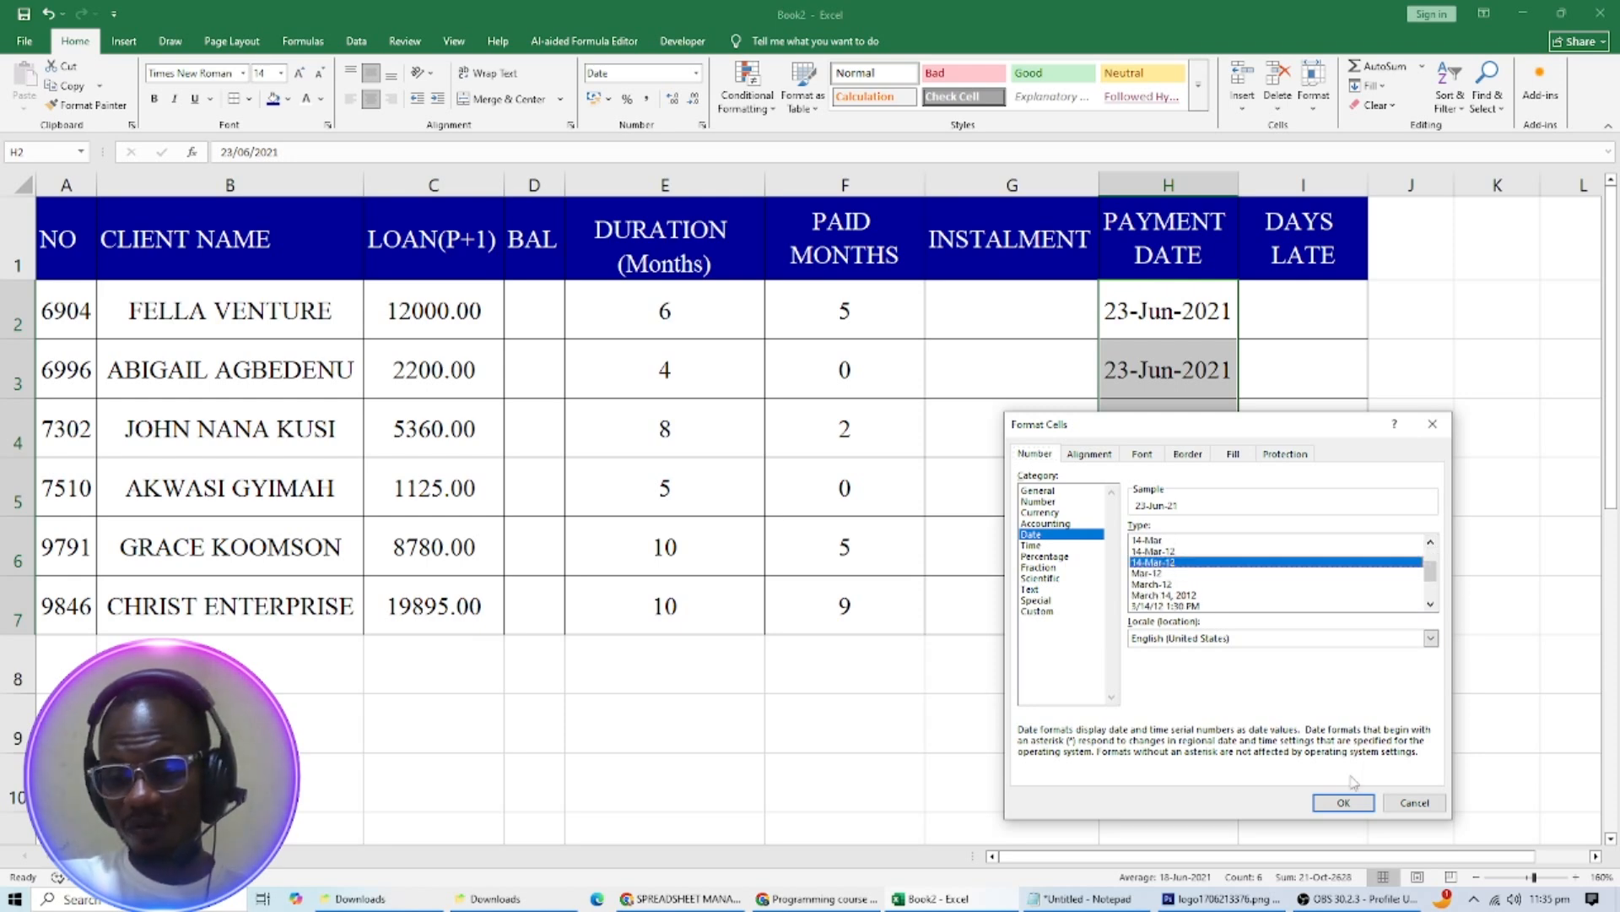
pyautogui.click(1347, 801)
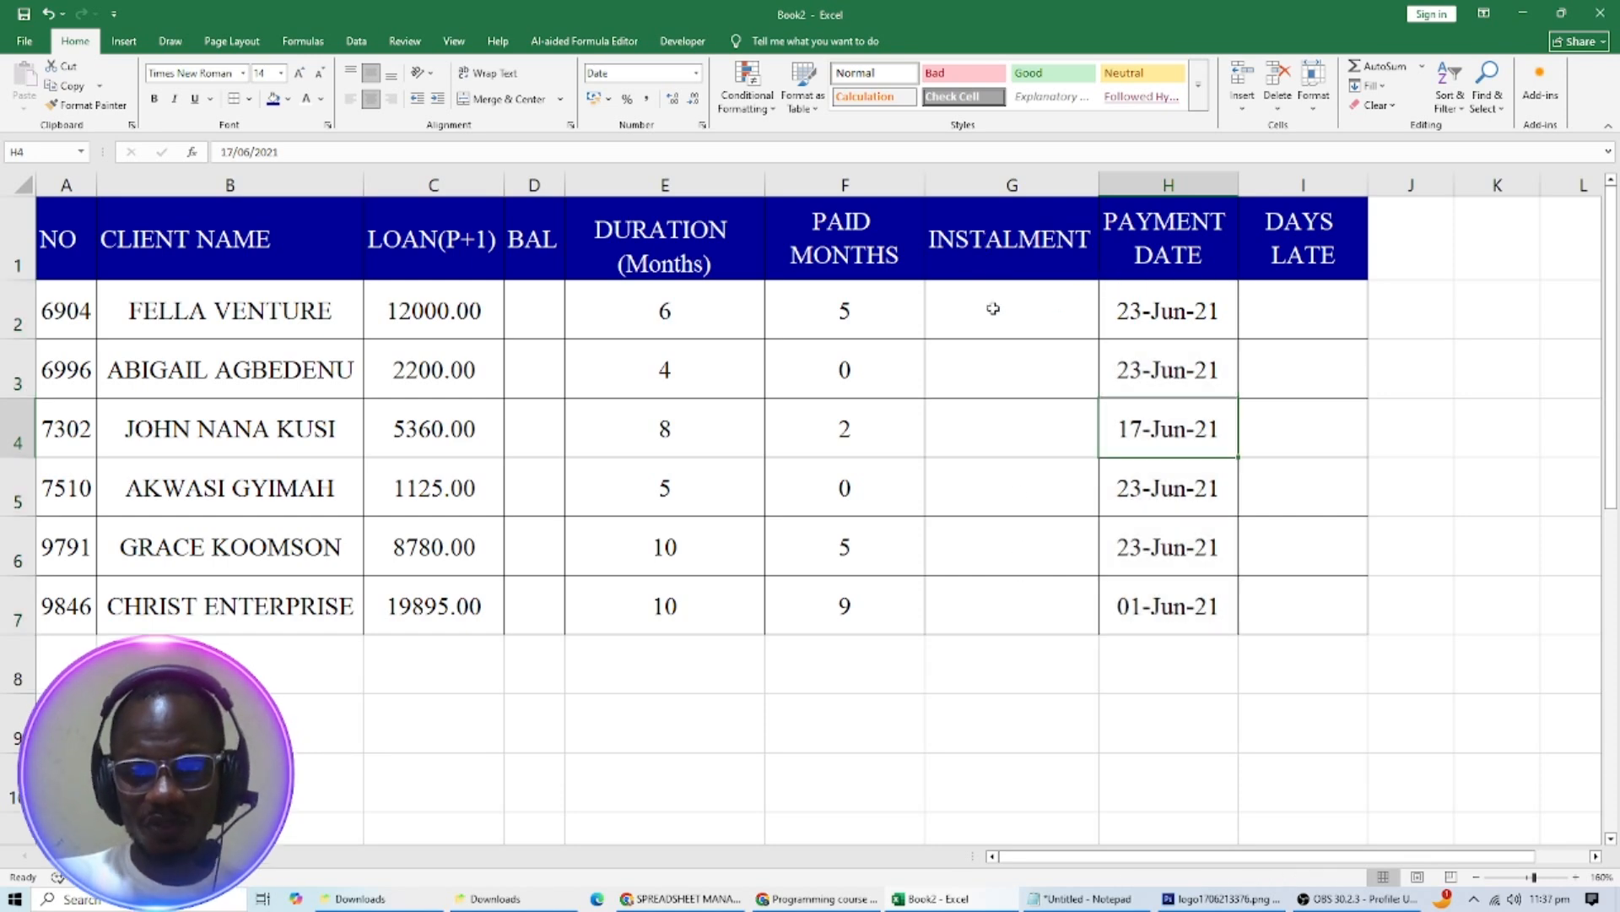
# Calculate the first client's instalment in G2 by dividing the loan by the duration with the formula =C2/E2.
pyautogui.click(994, 309)
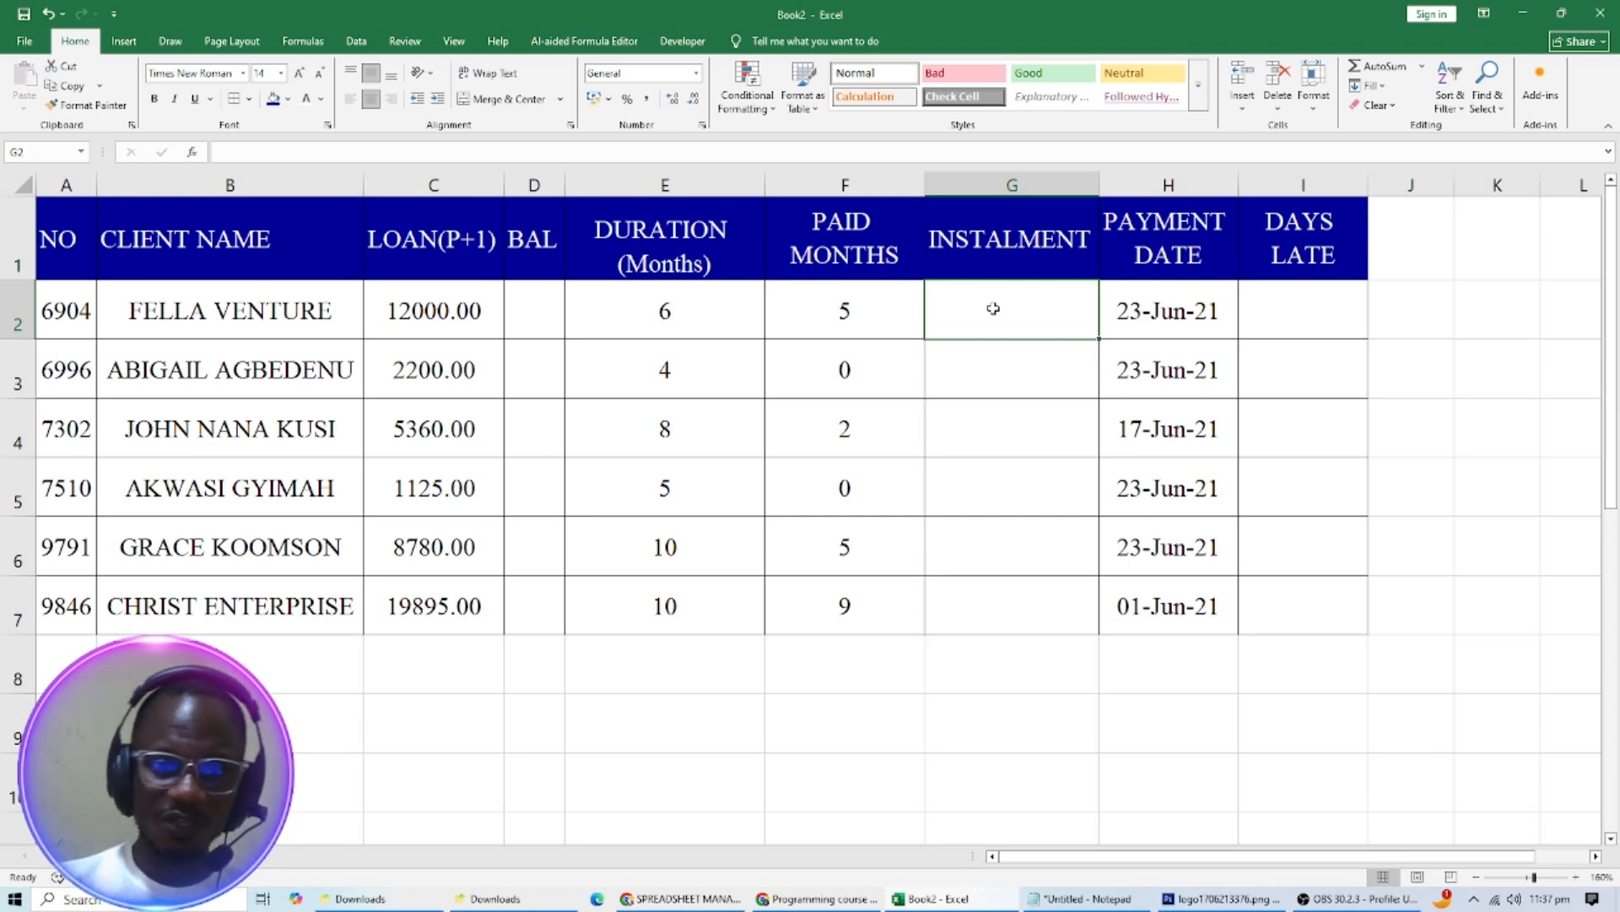
pyautogui.click(426, 314)
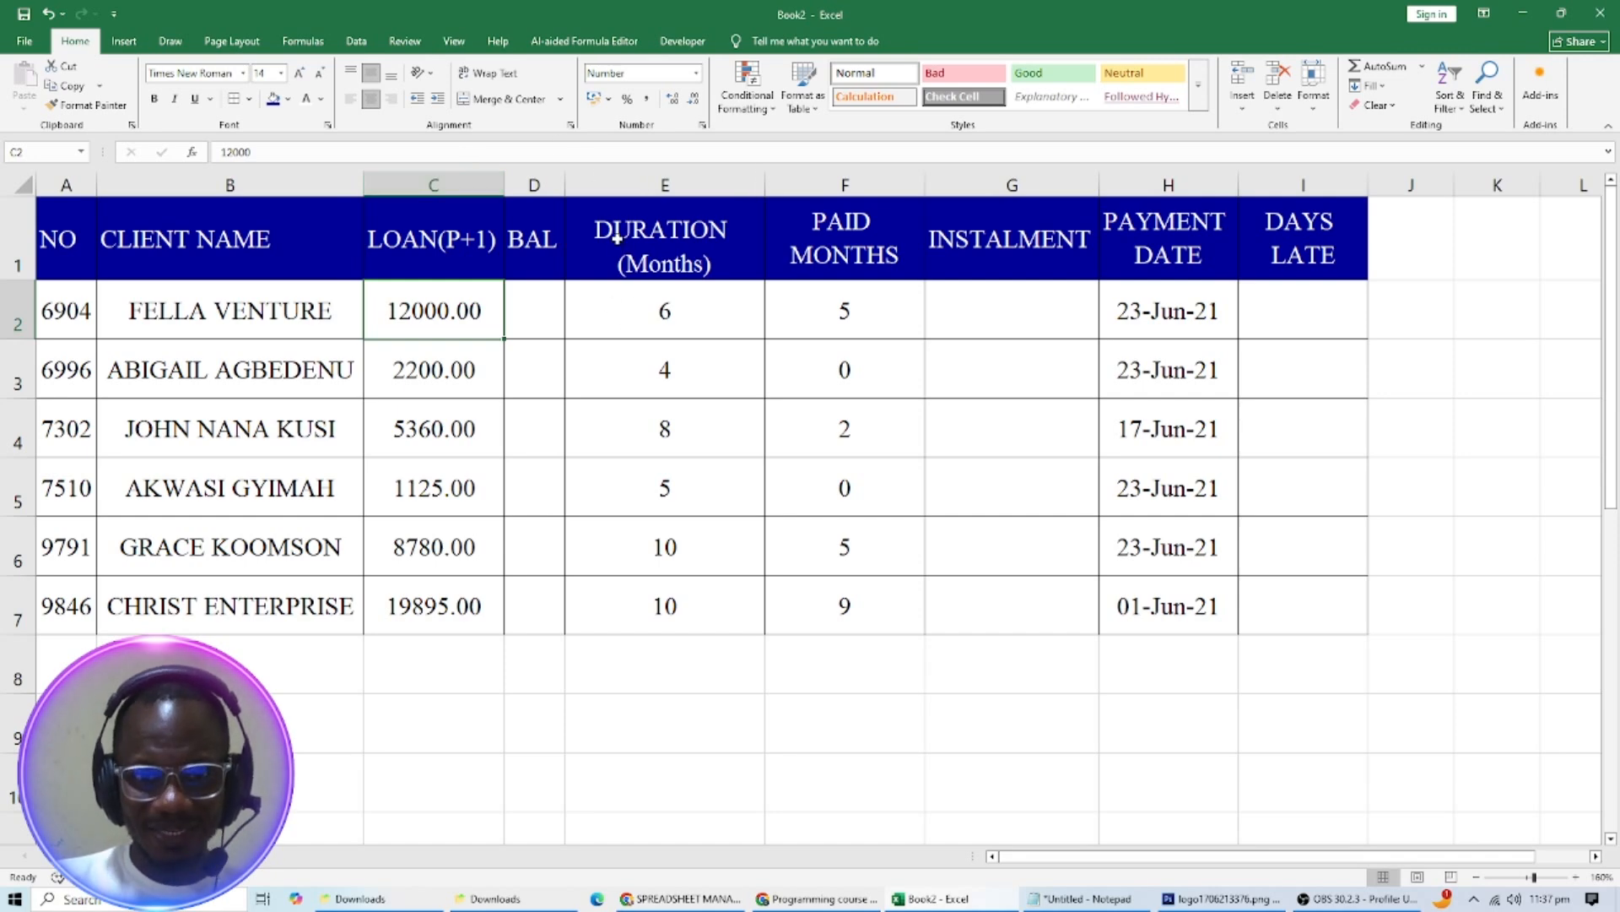
pyautogui.click(673, 307)
pyautogui.click(997, 317)
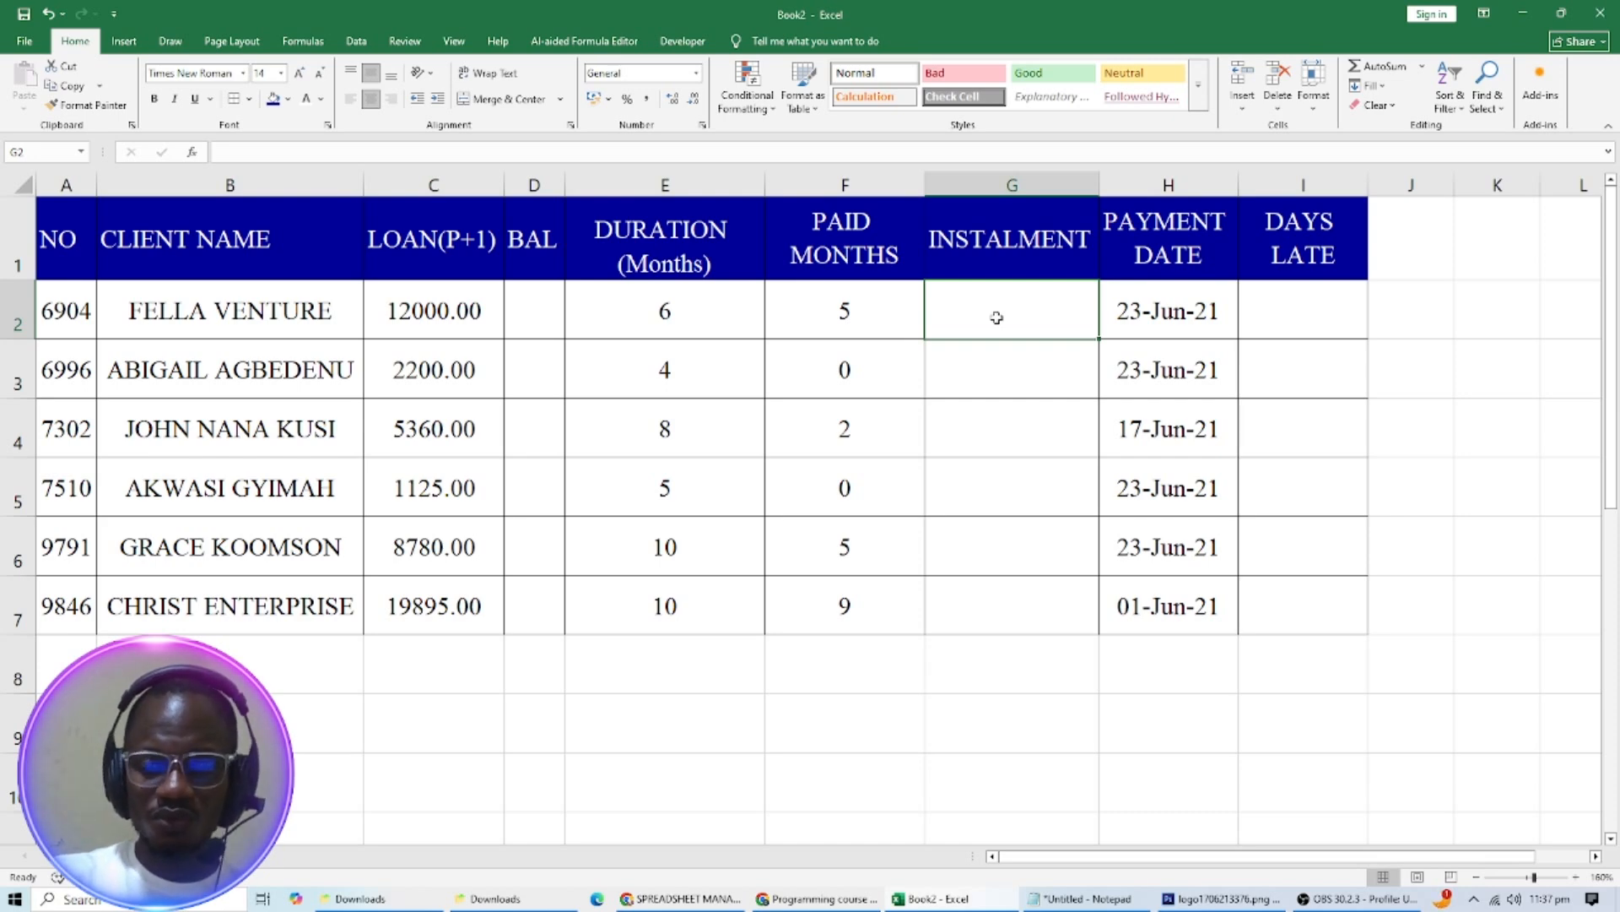
pyautogui.write('=')
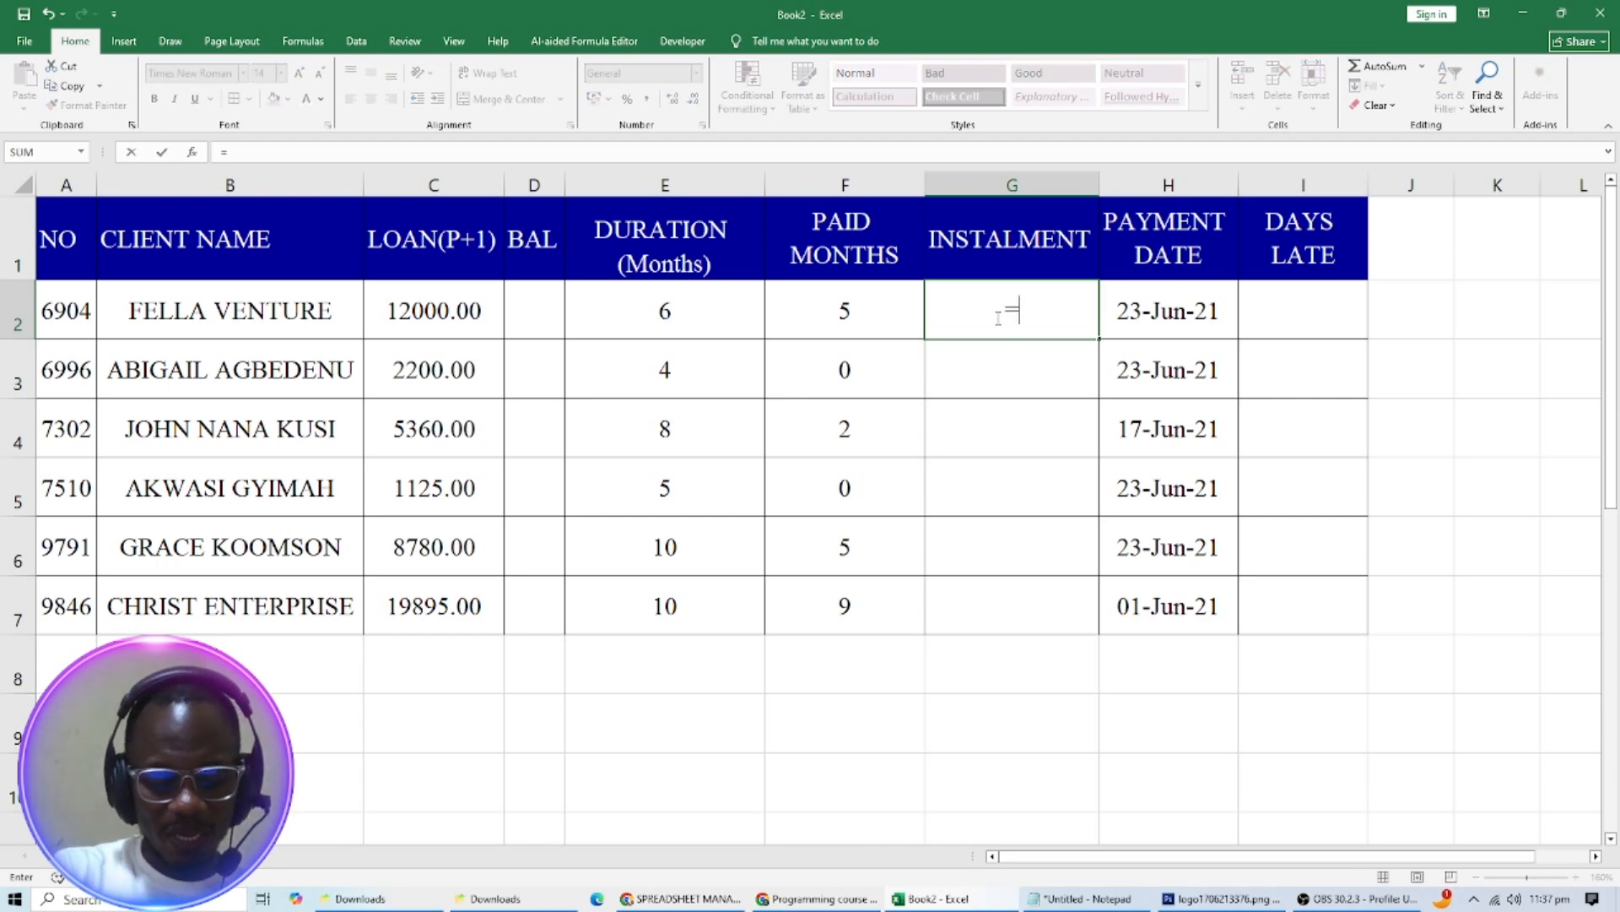
pyautogui.write('c2')
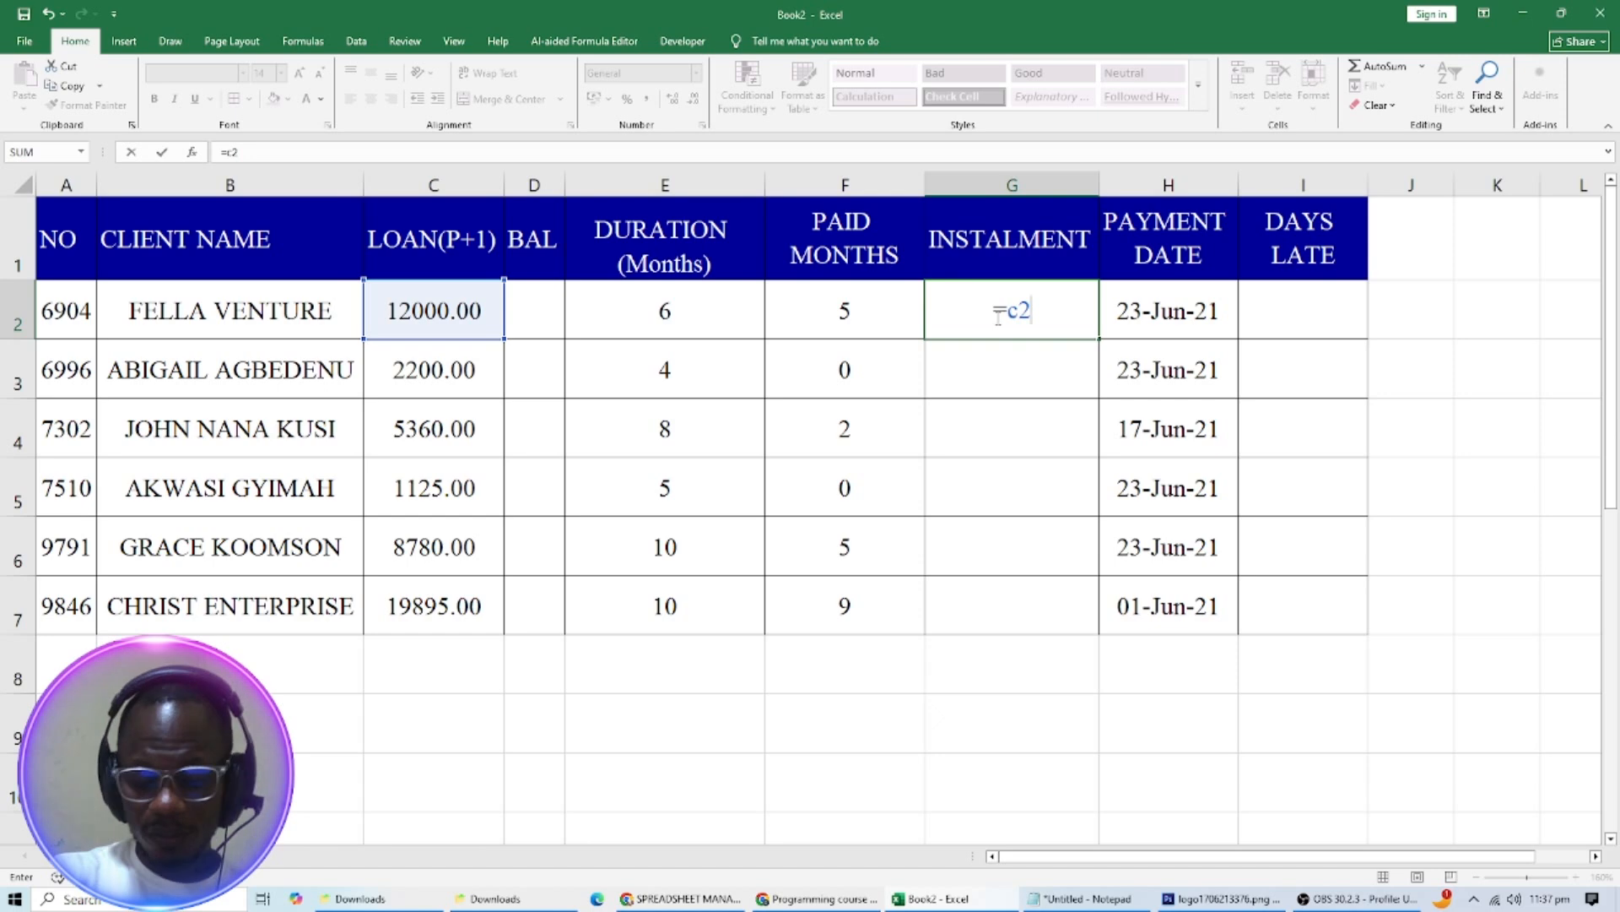
pyautogui.write('/')
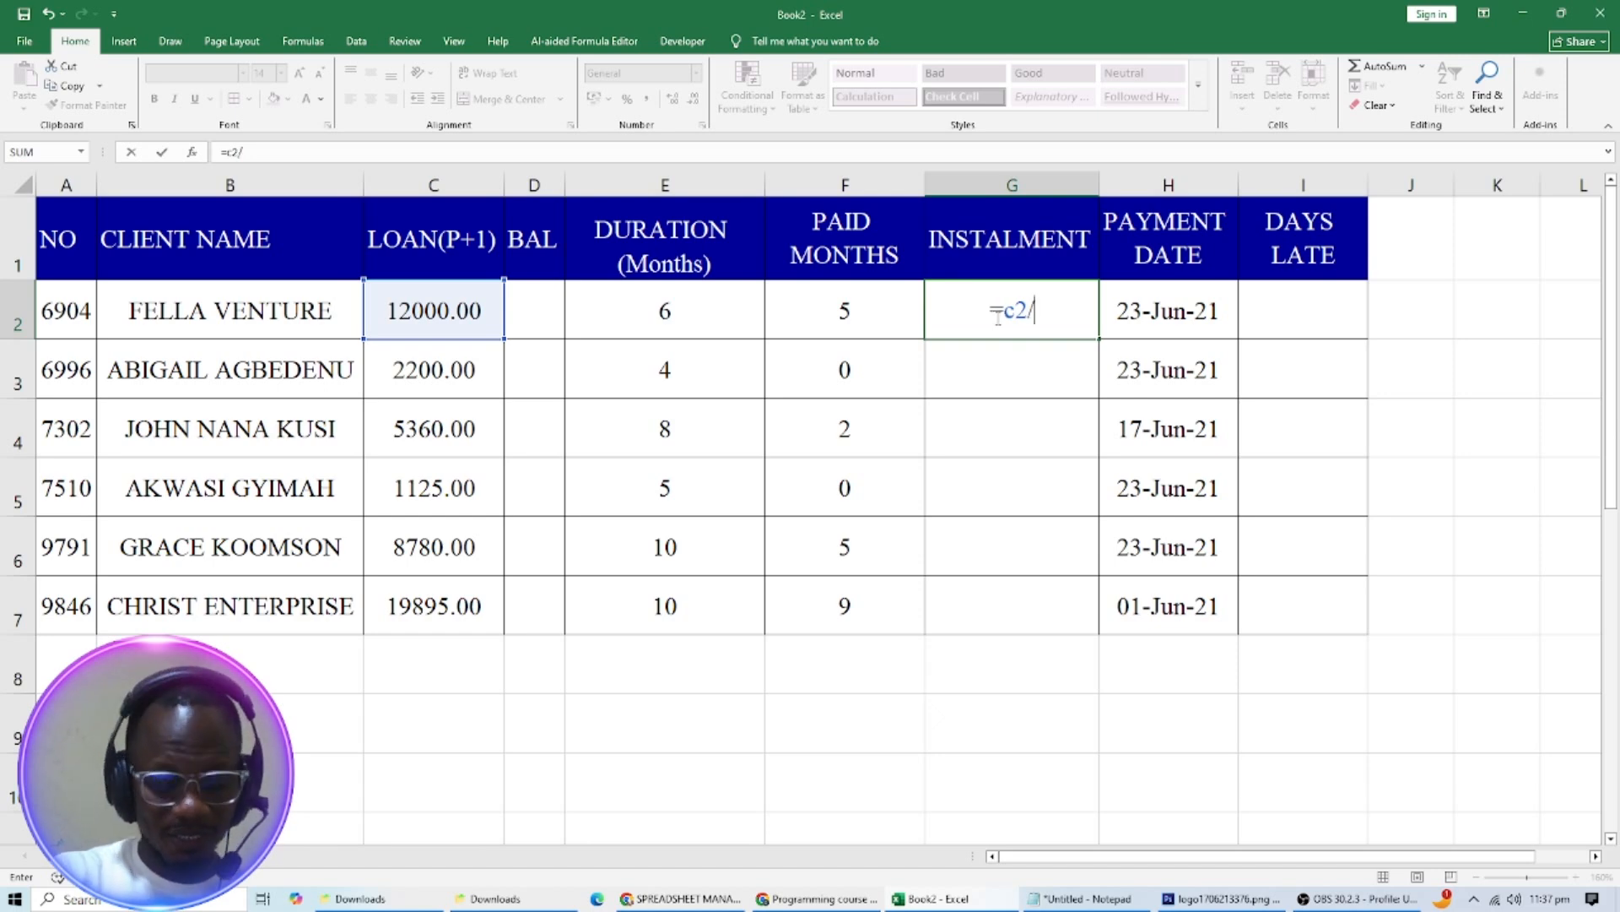
pyautogui.write('e')
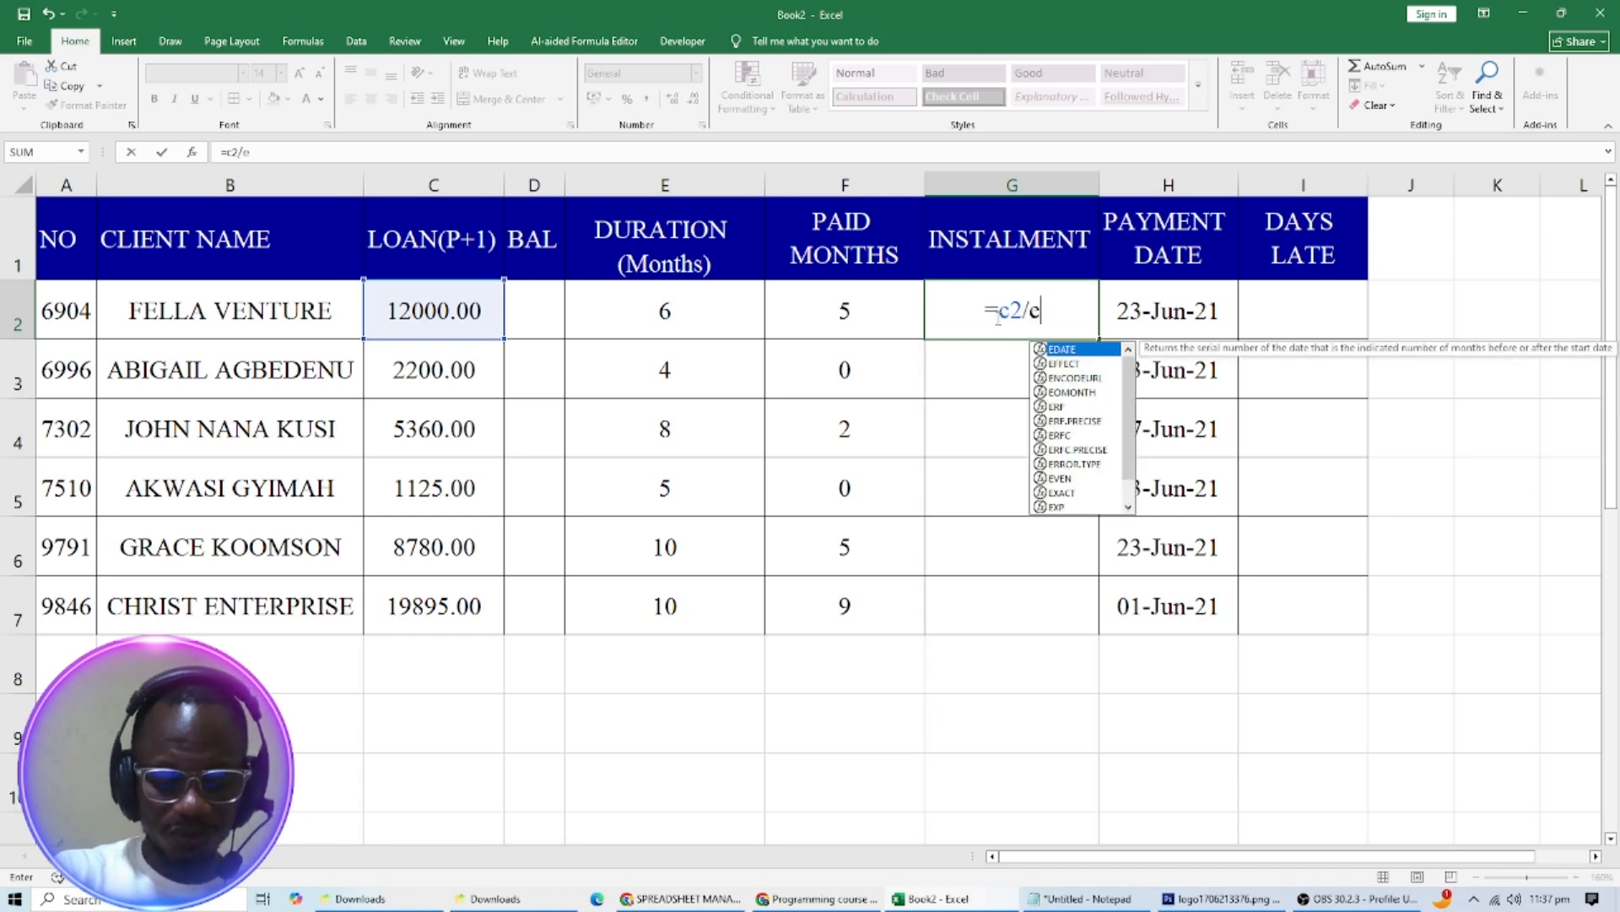
pyautogui.write('2')
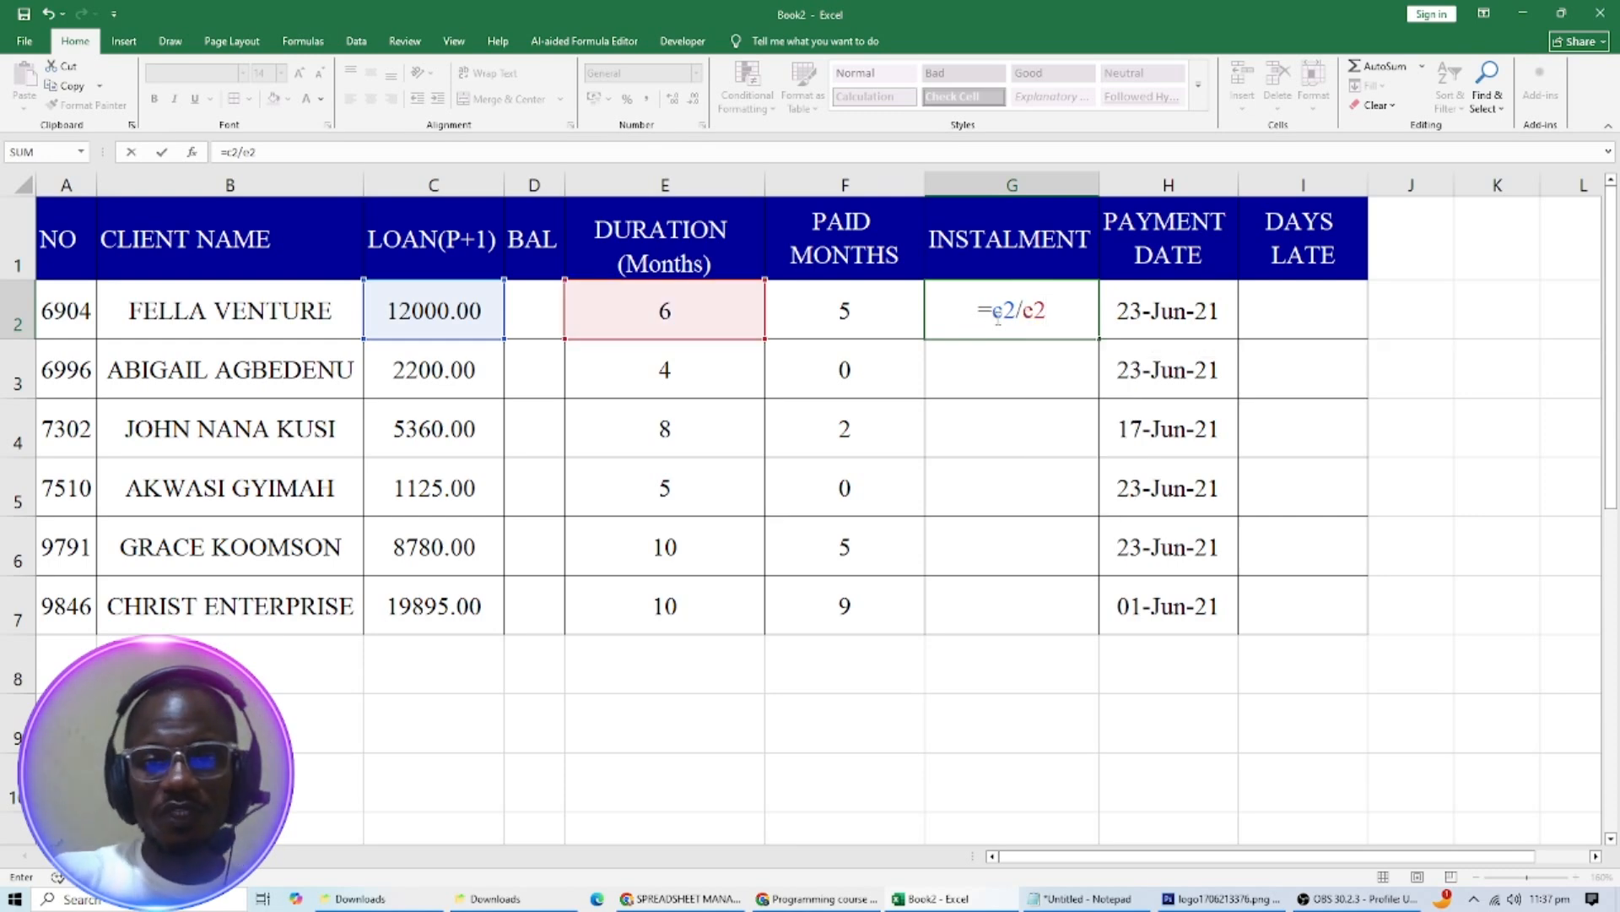
pyautogui.press('Return')
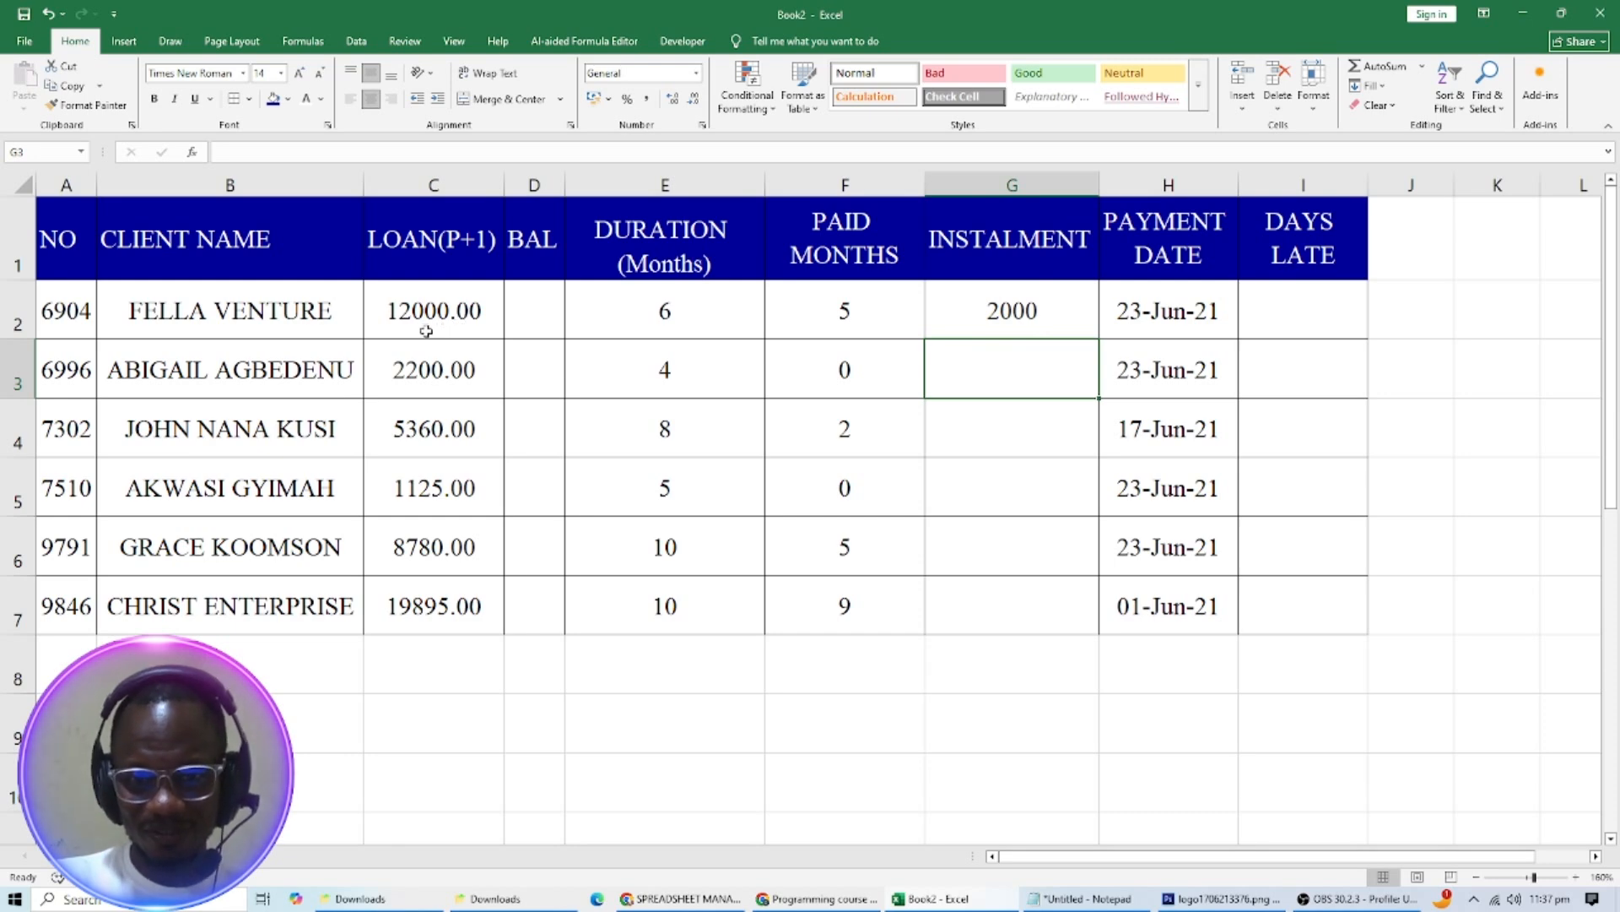
# Fill the instalment formula from G2 down to G7 for the remaining clients.
pyautogui.click(970, 324)
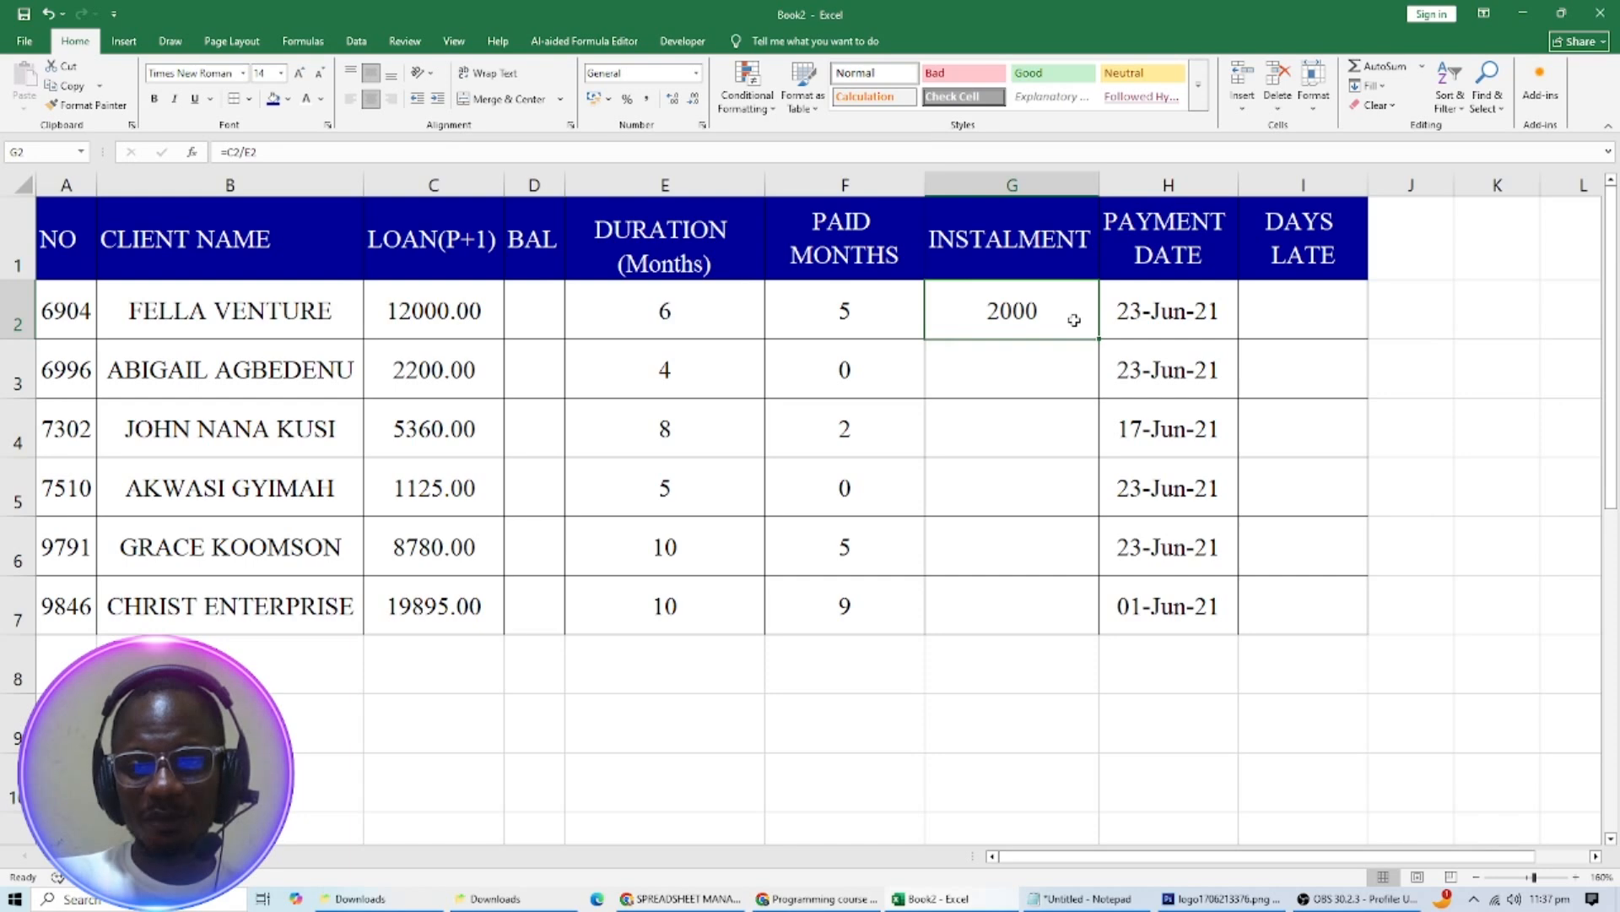
pyautogui.doubleClick(1099, 341)
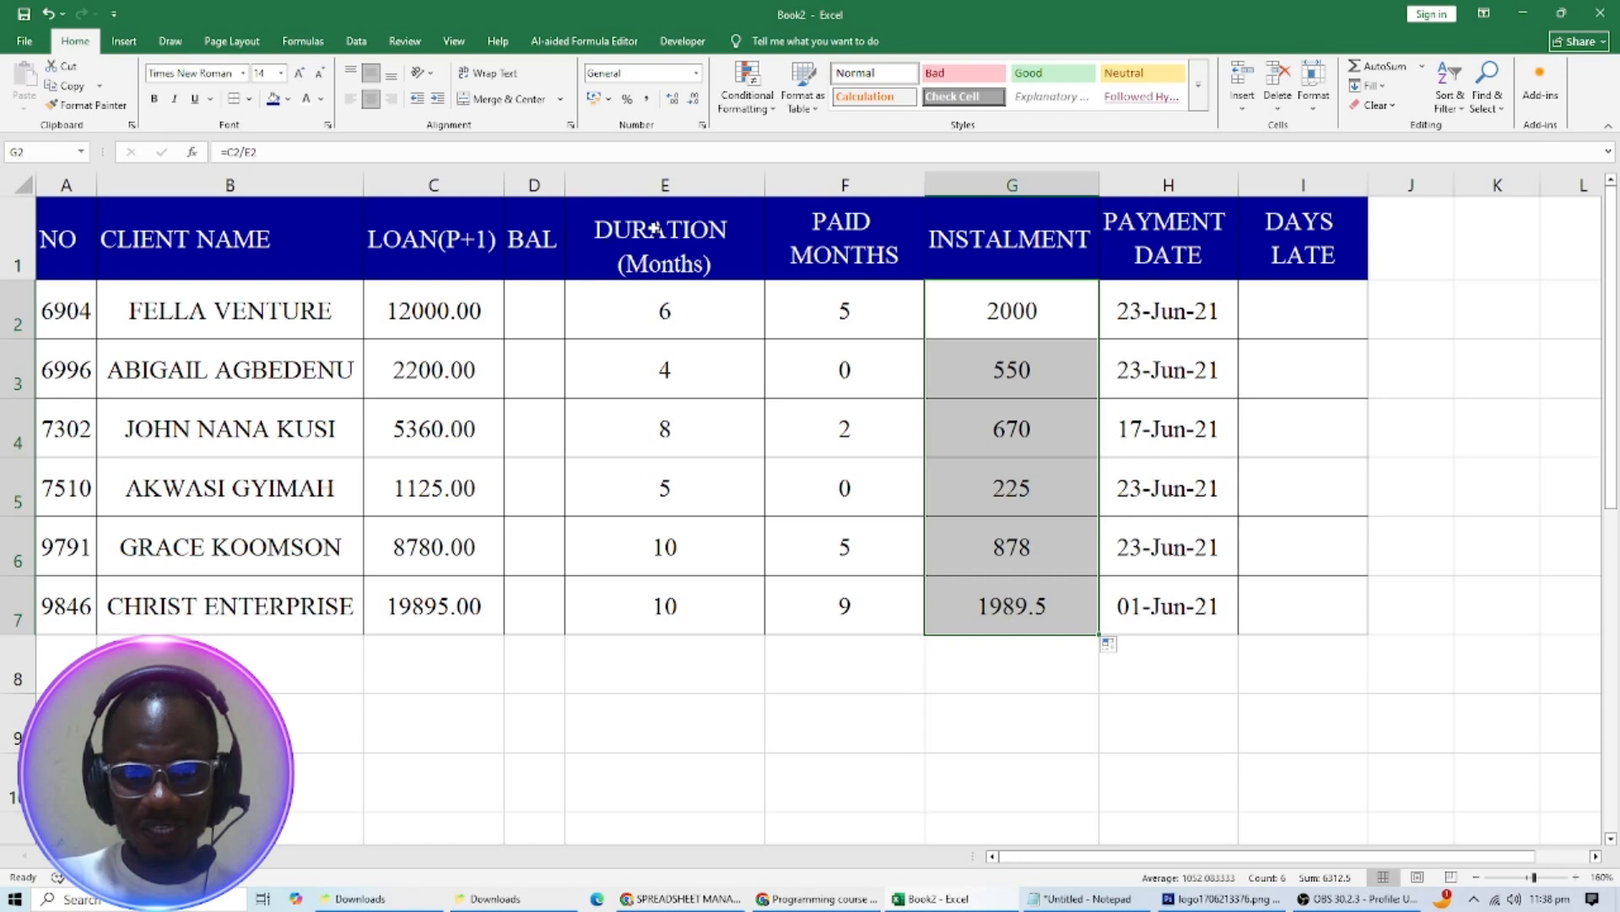
pyautogui.click(1020, 311)
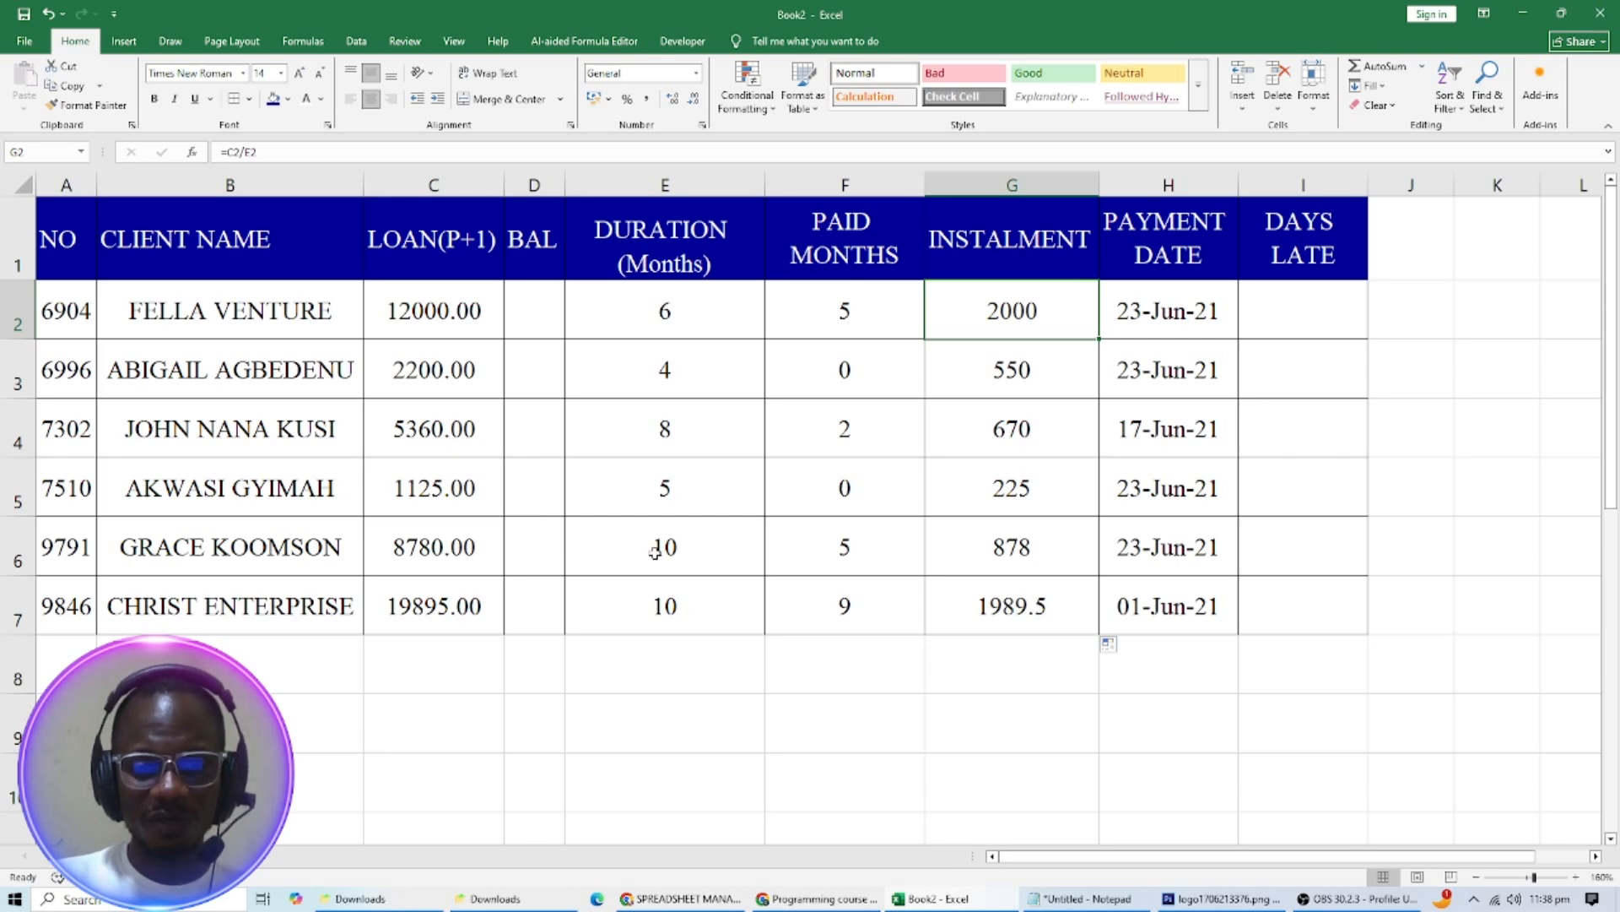
# Switch to the exam PDF in Chrome, highlight "installments" in the loan balance instruction, and return to the Excel workbook Book2.
pyautogui.click(680, 898)
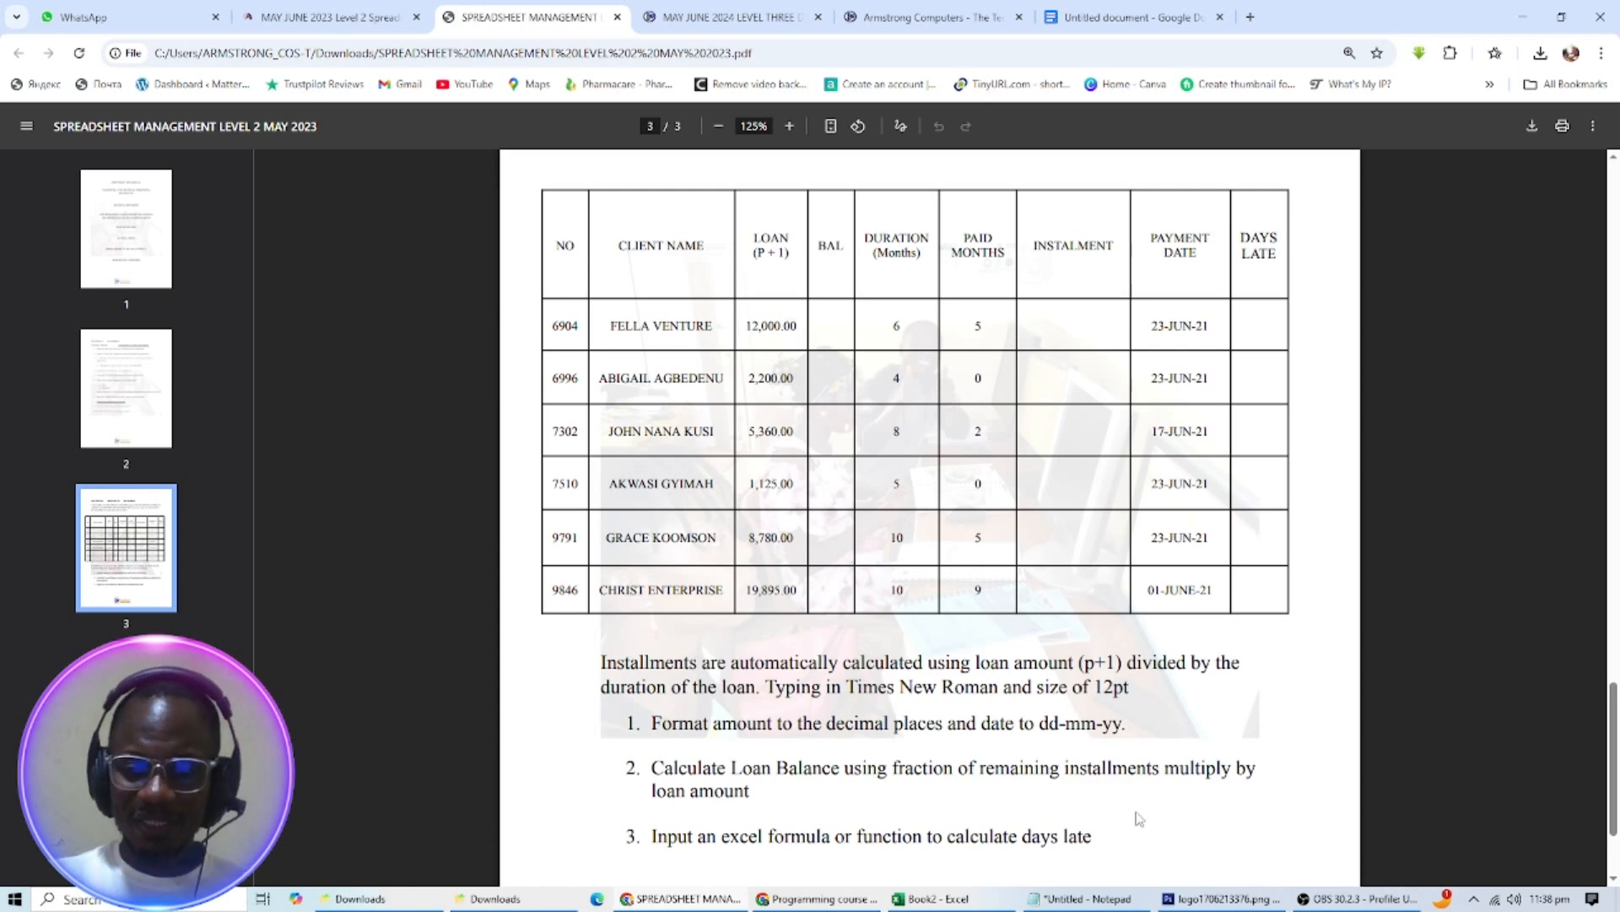
pyautogui.moveTo(1065, 768); pyautogui.dragTo(1162, 768)
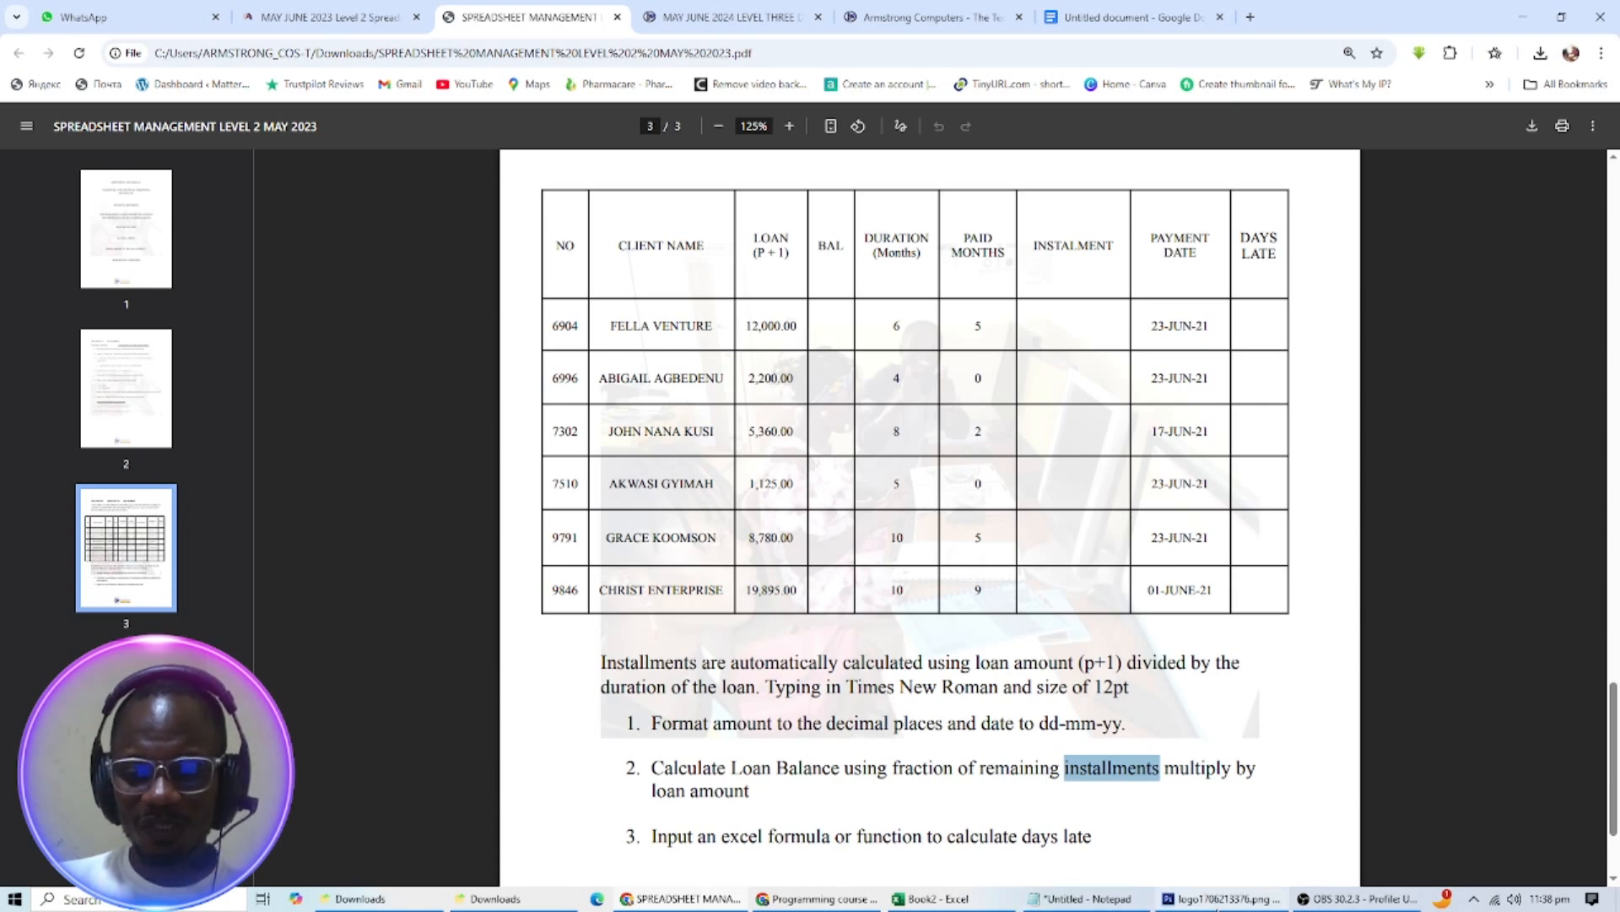
pyautogui.click(928, 900)
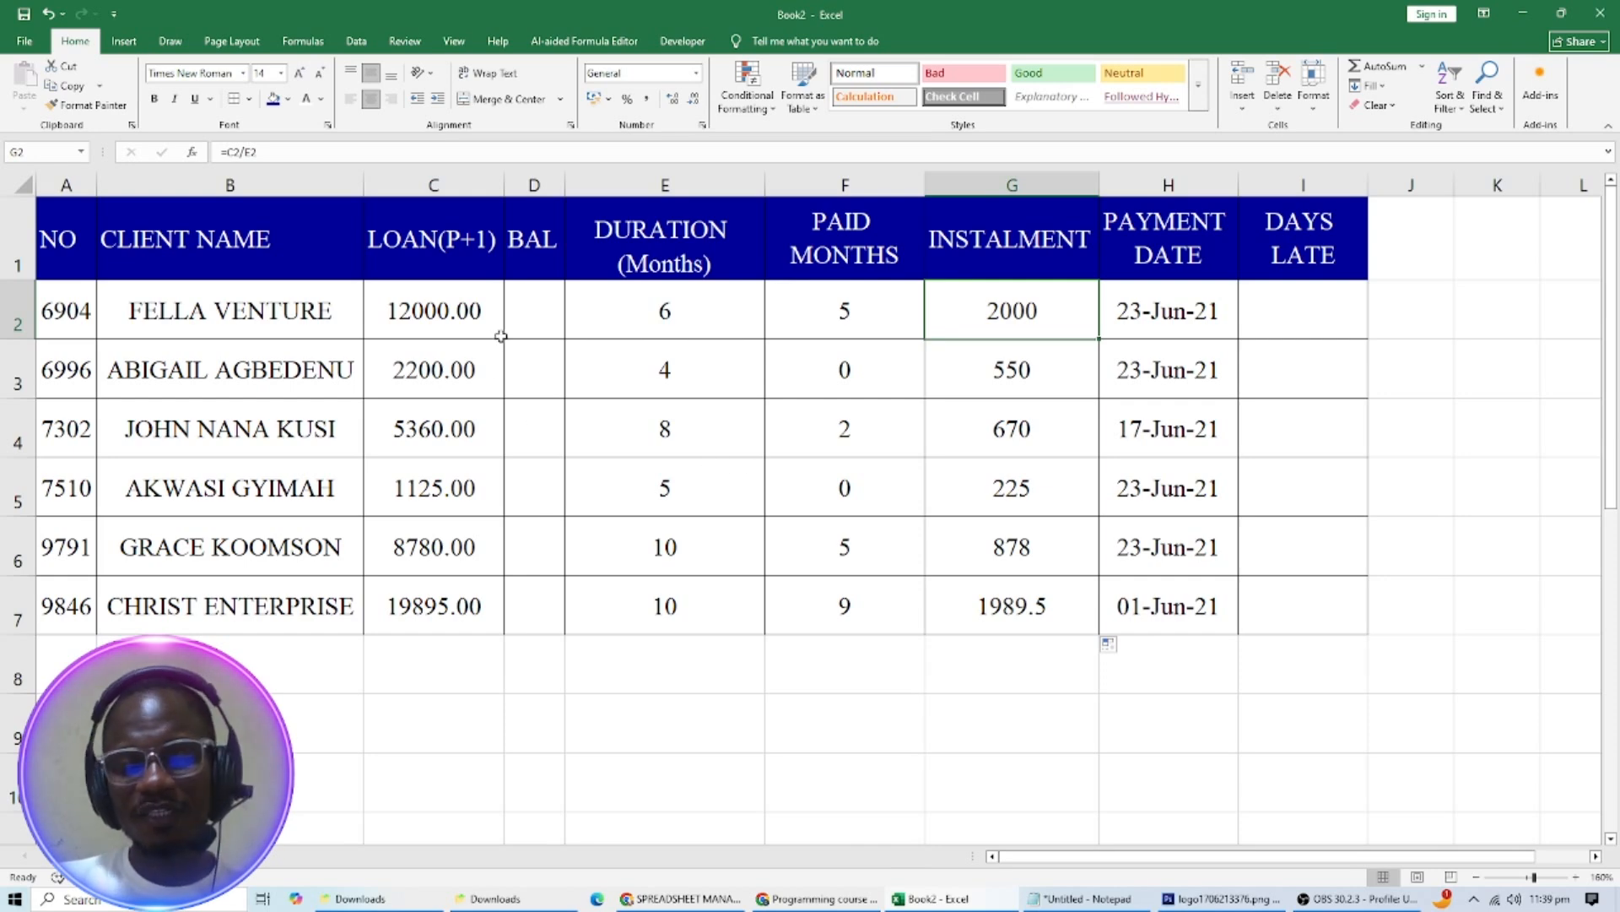
# Calculate the first client's balance in D2 by multiplying the remaining months by the instalment with the formula =(E2-F2)*G2.
pyautogui.click(530, 309)
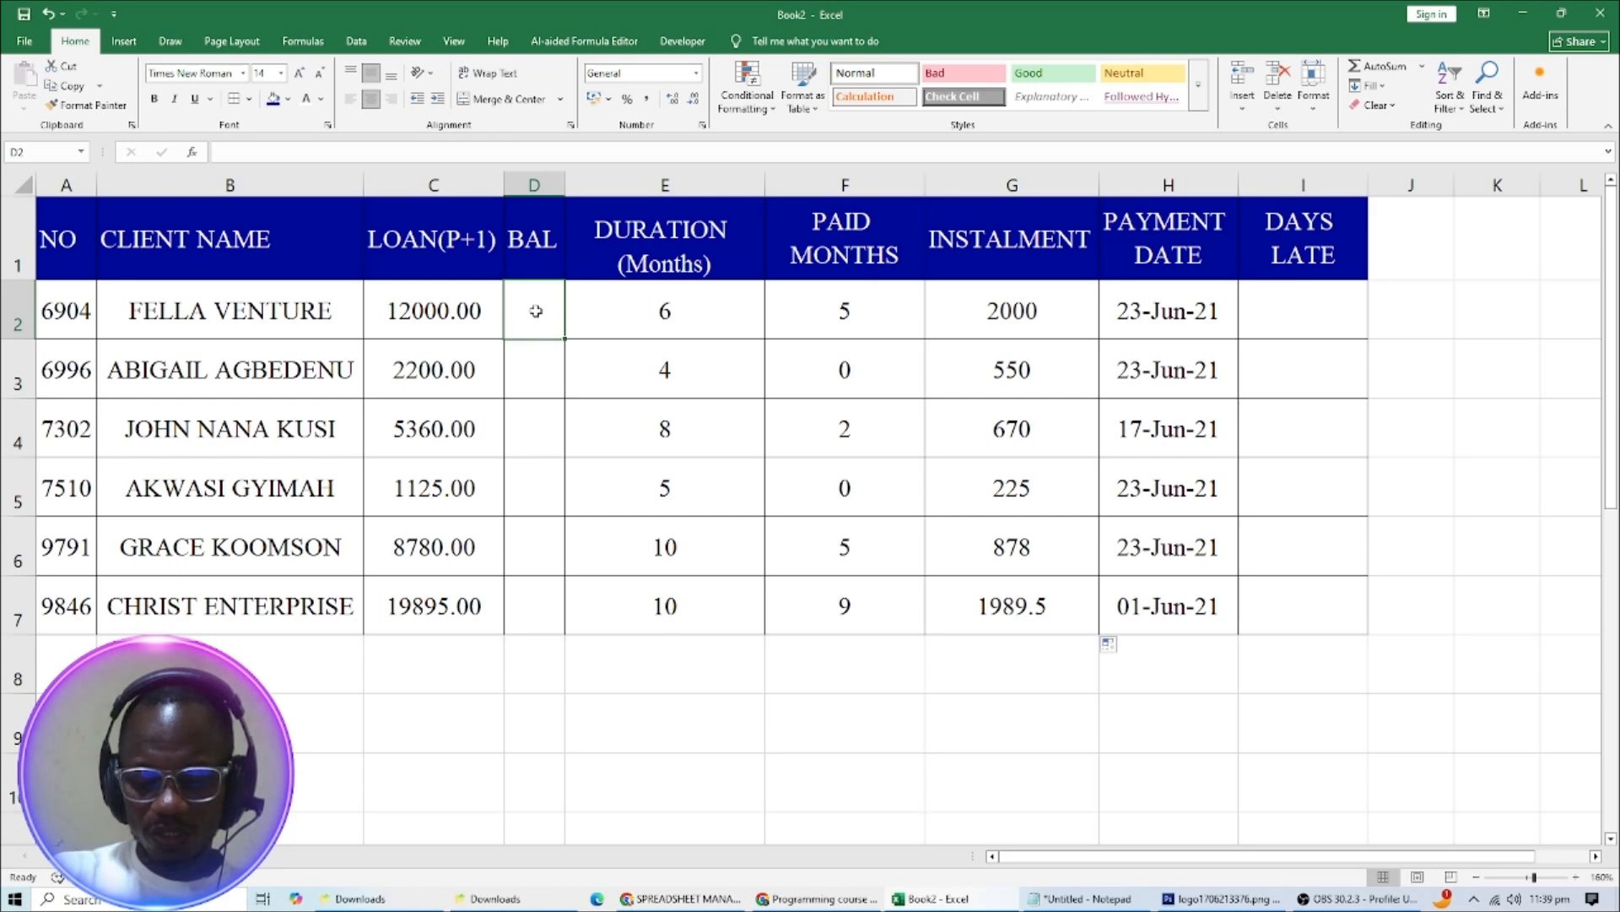
pyautogui.write('=(')
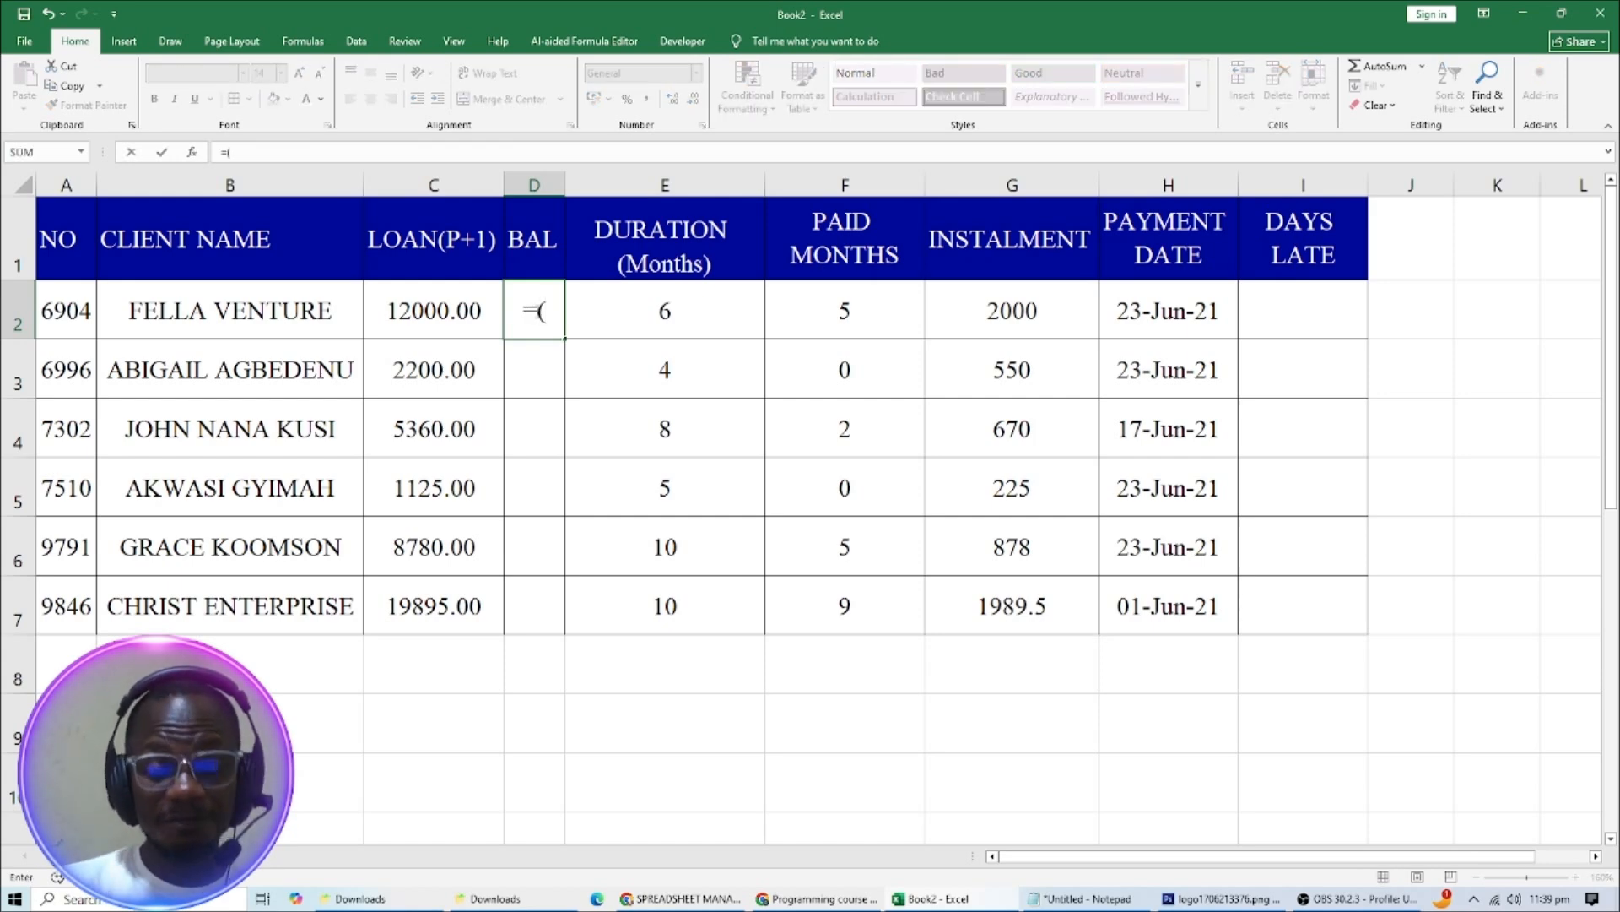
pyautogui.write('6')
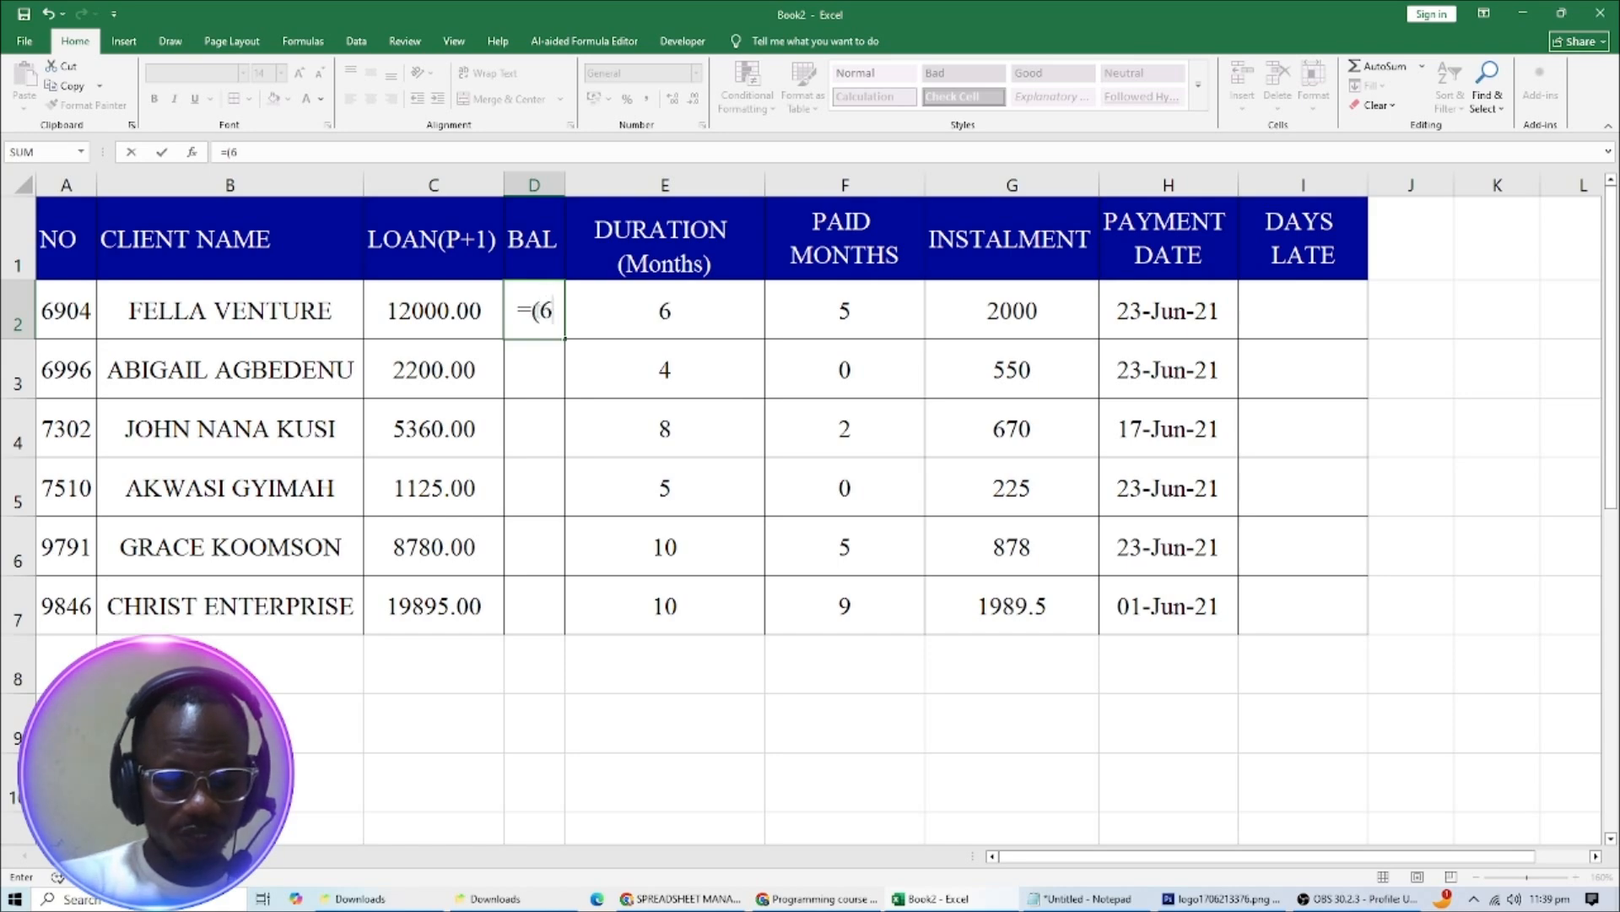
pyautogui.write('2')
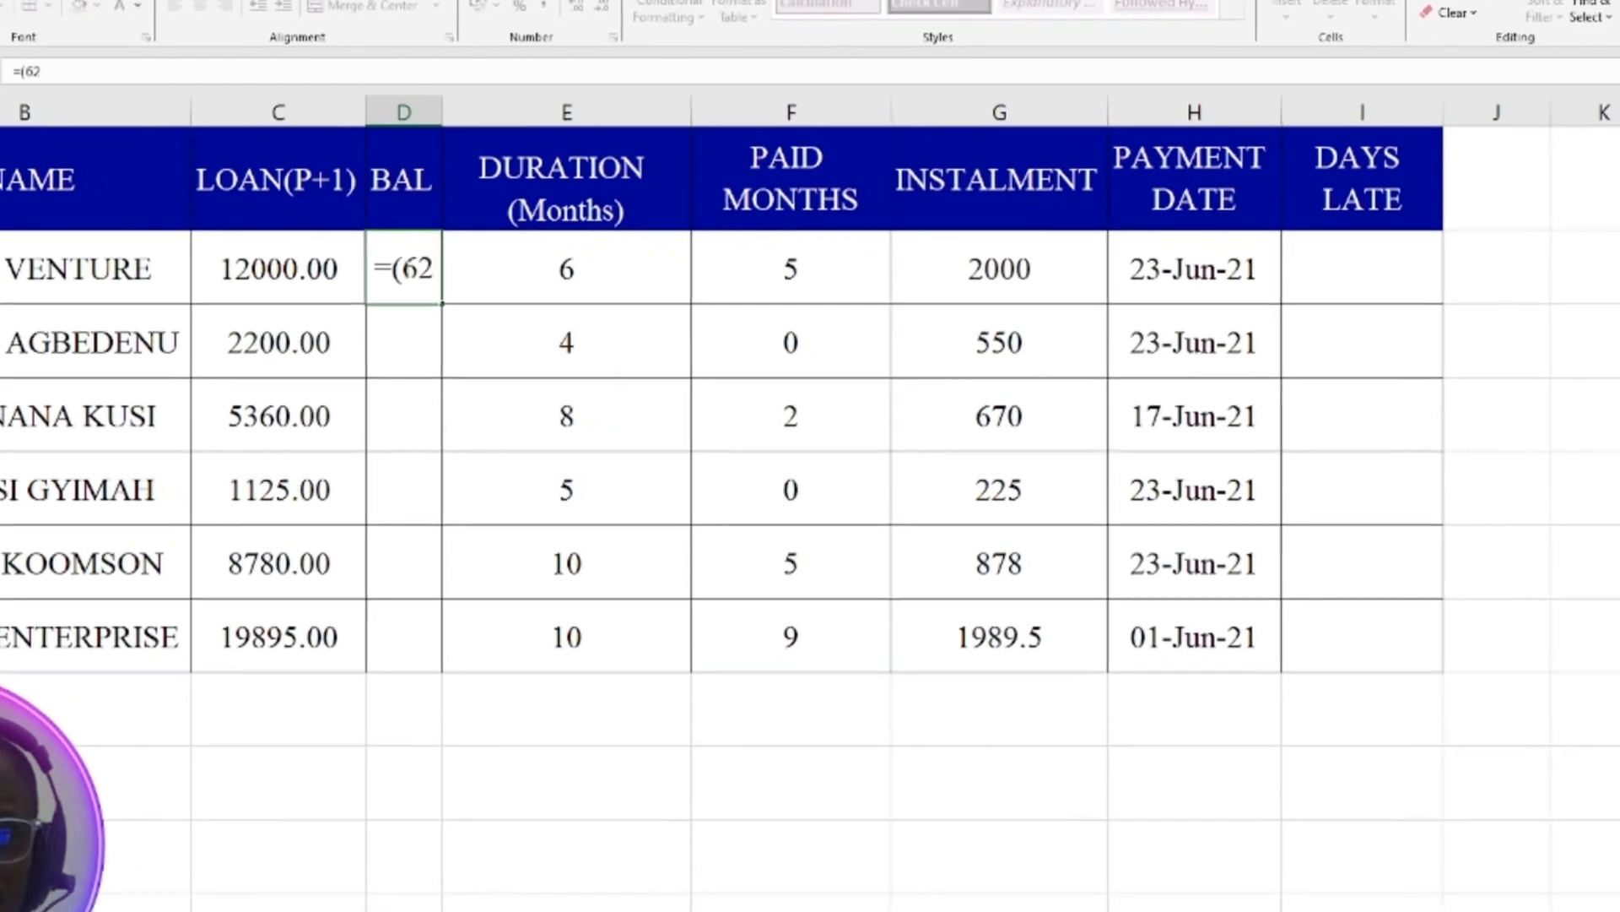
pyautogui.press('BackSpace')
pyautogui.press('BackSpace')
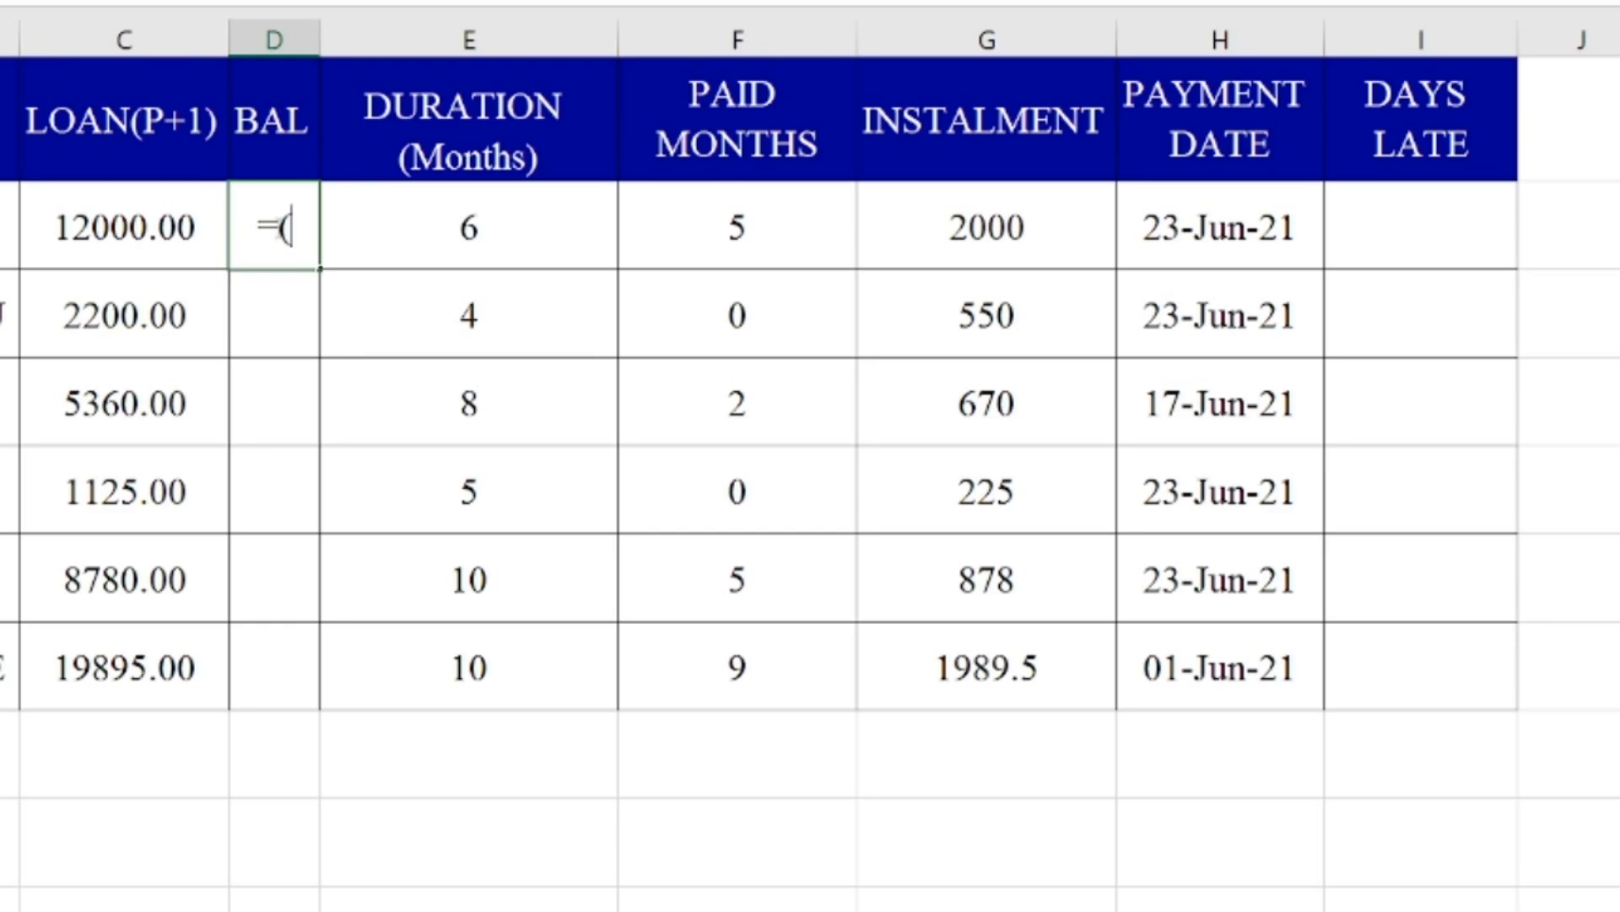
pyautogui.write('e2')
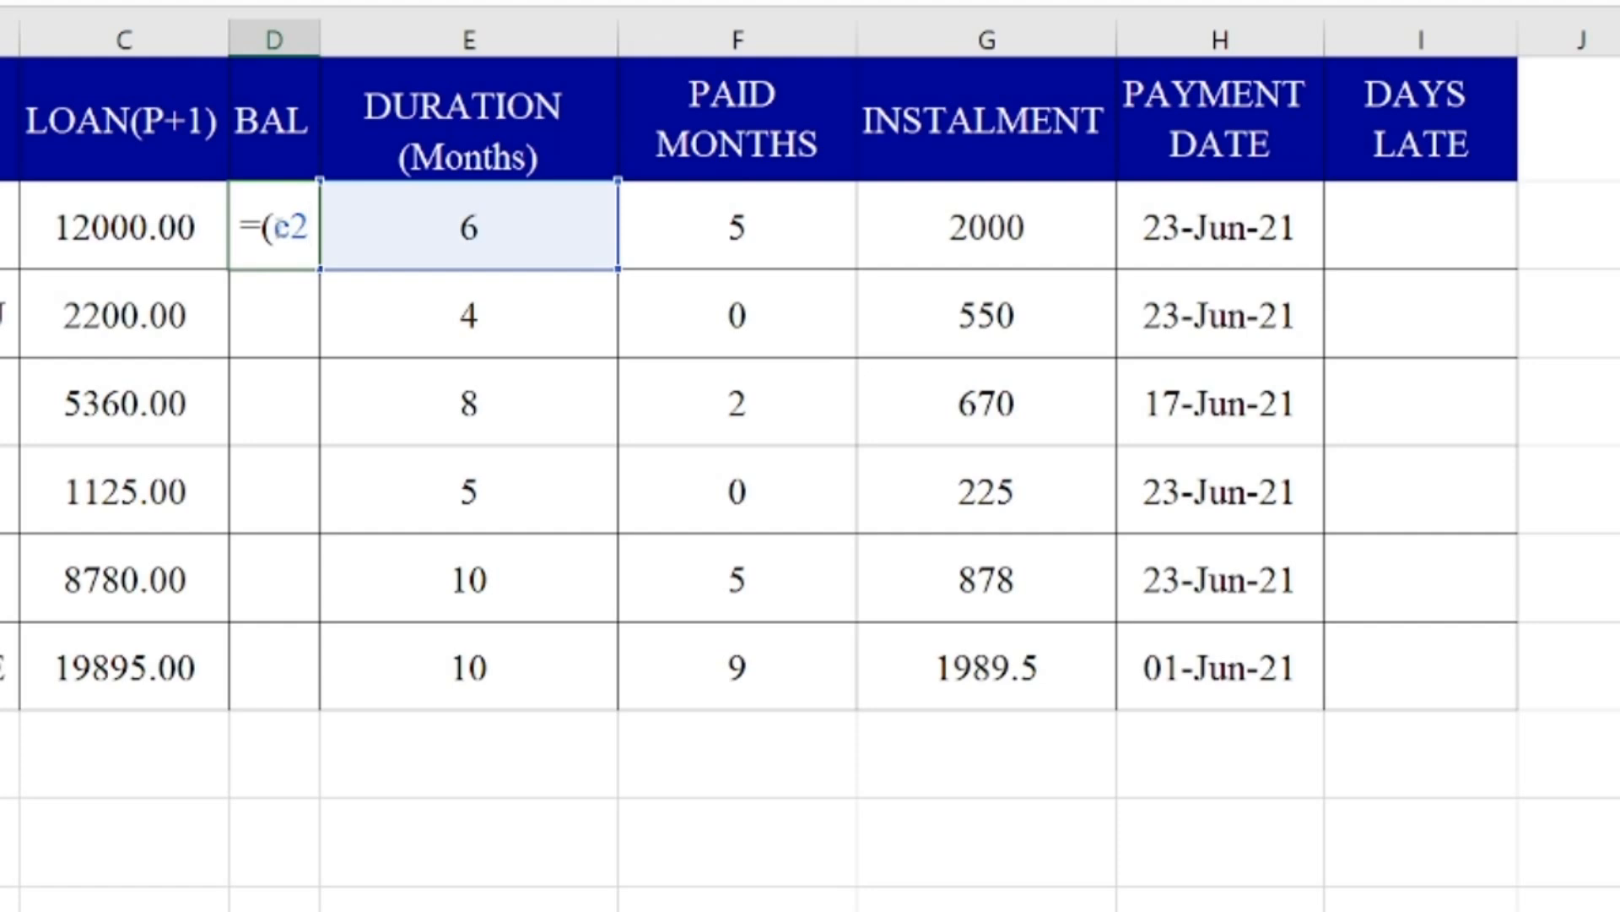
pyautogui.write('-')
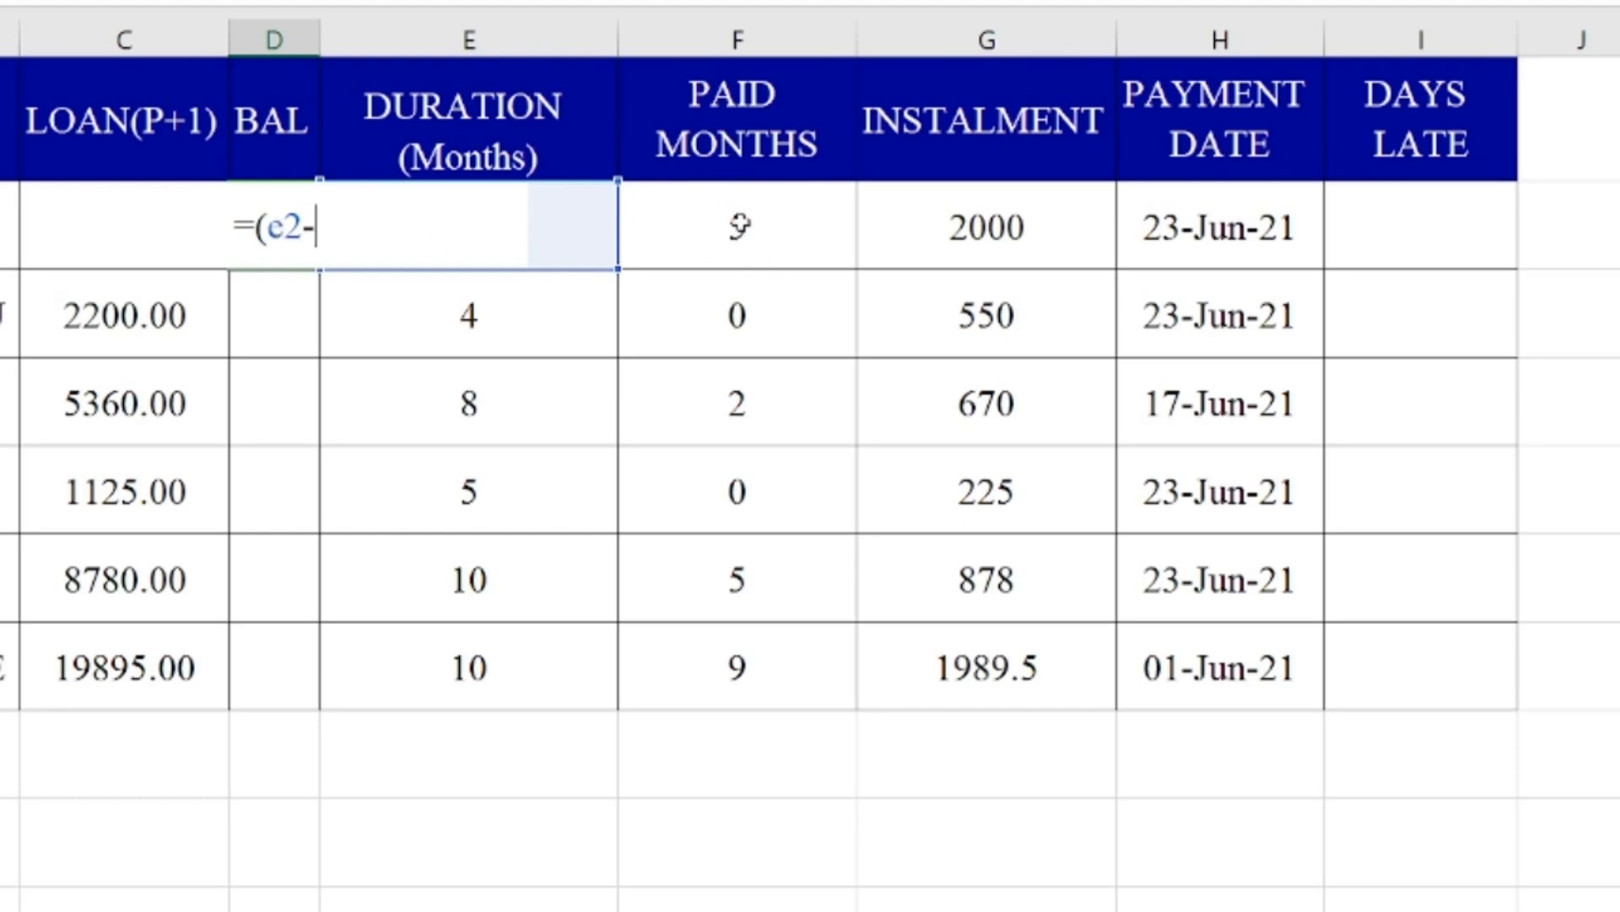
pyautogui.write('f2)')
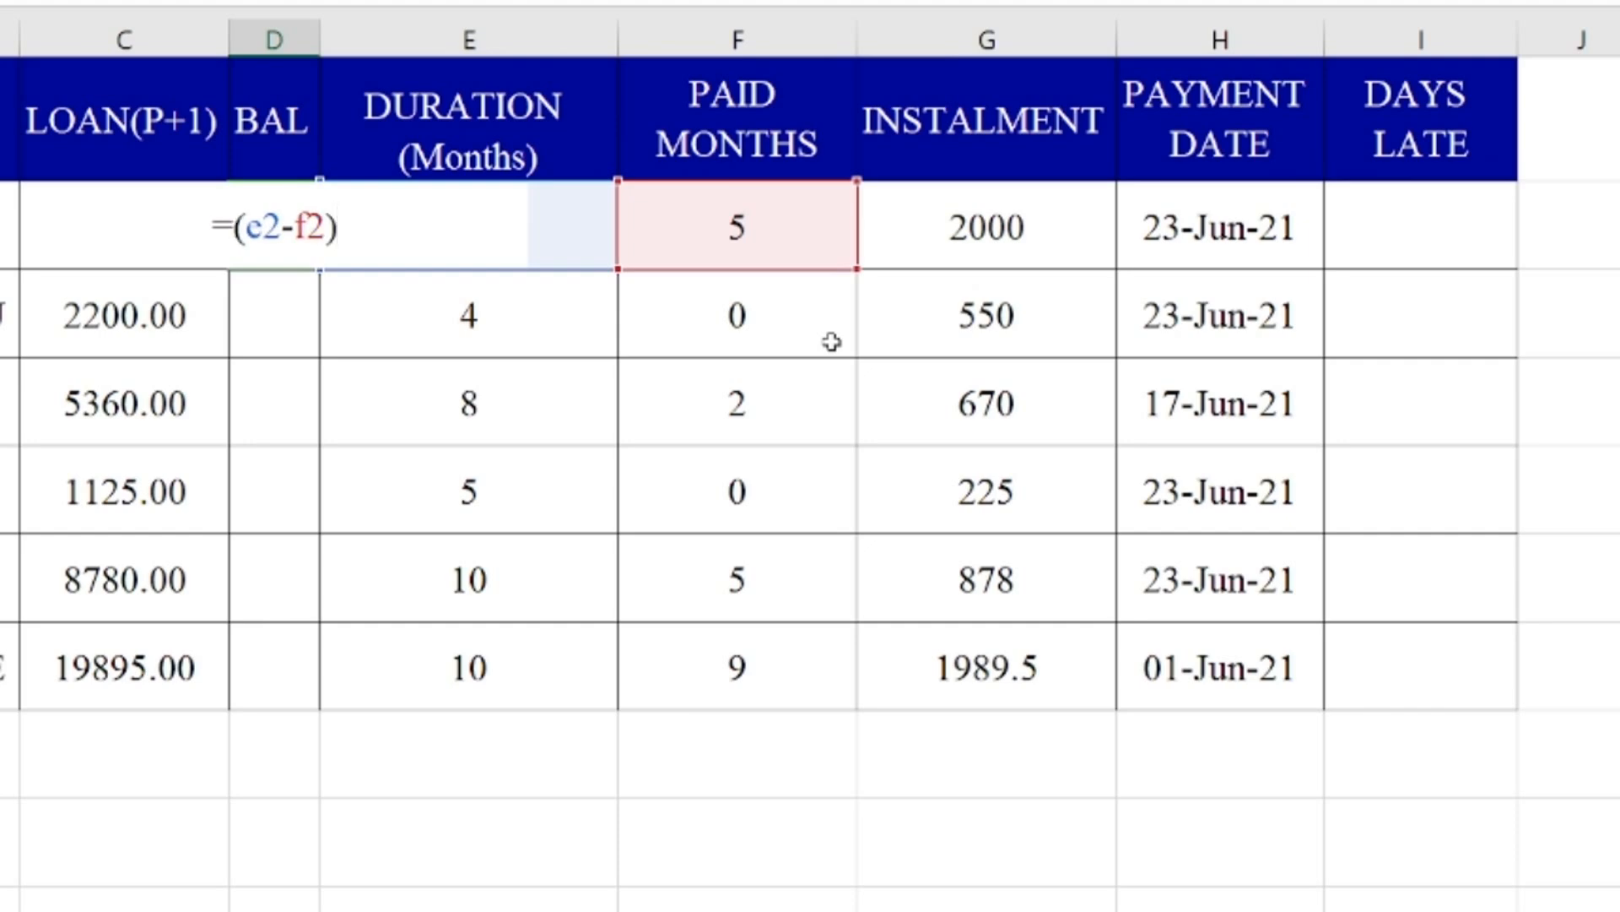
pyautogui.write('*')
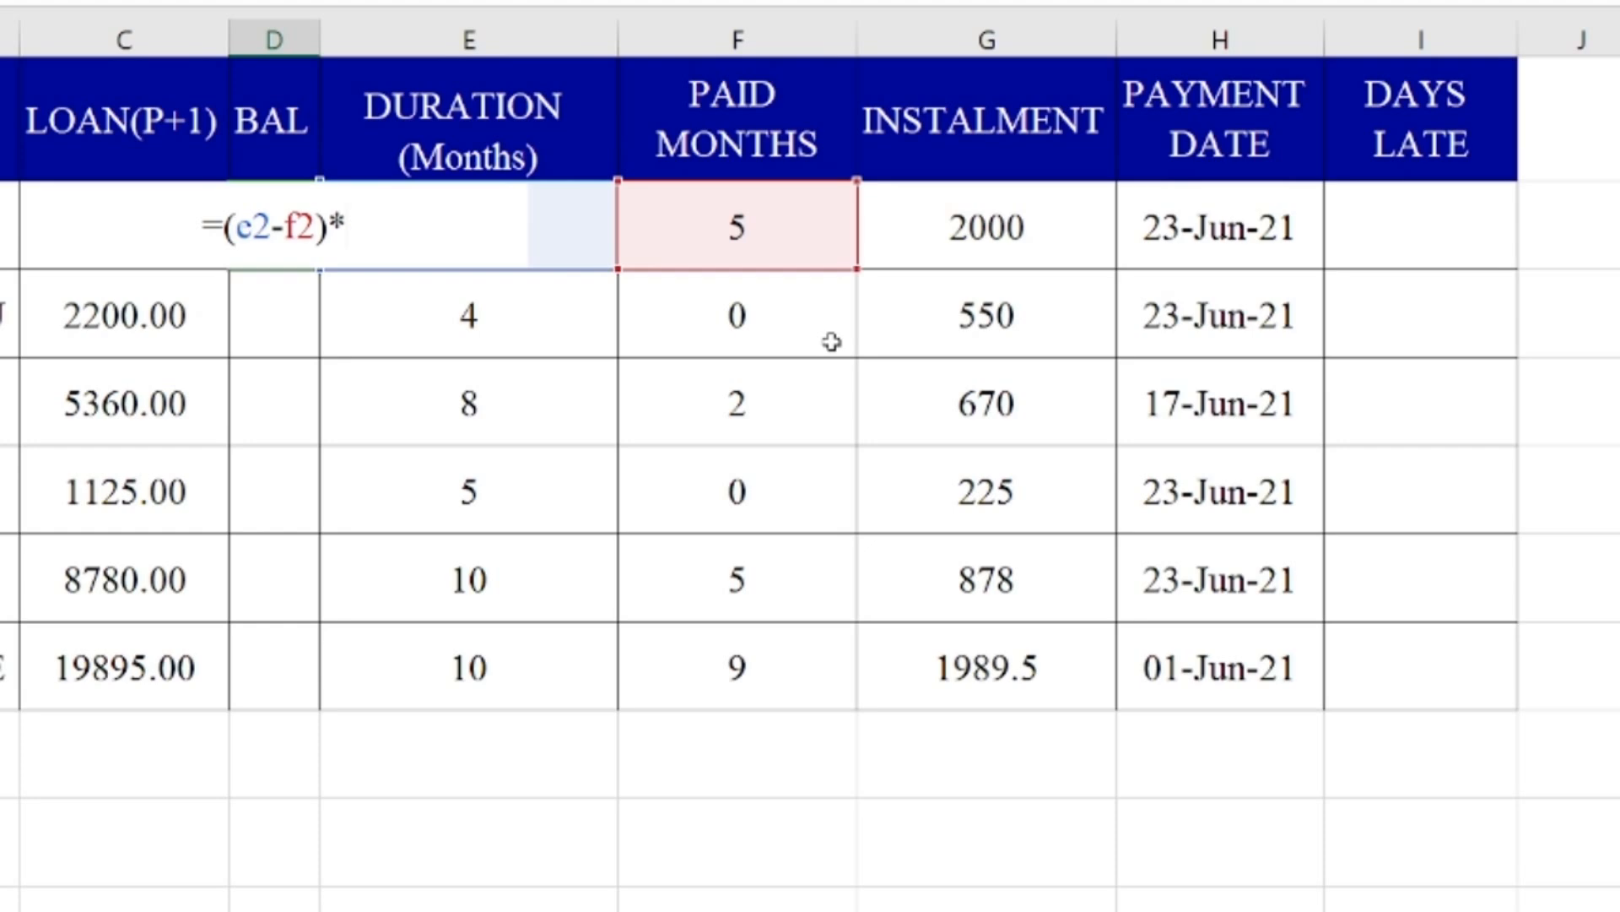
pyautogui.click(1006, 230)
pyautogui.press('Return')
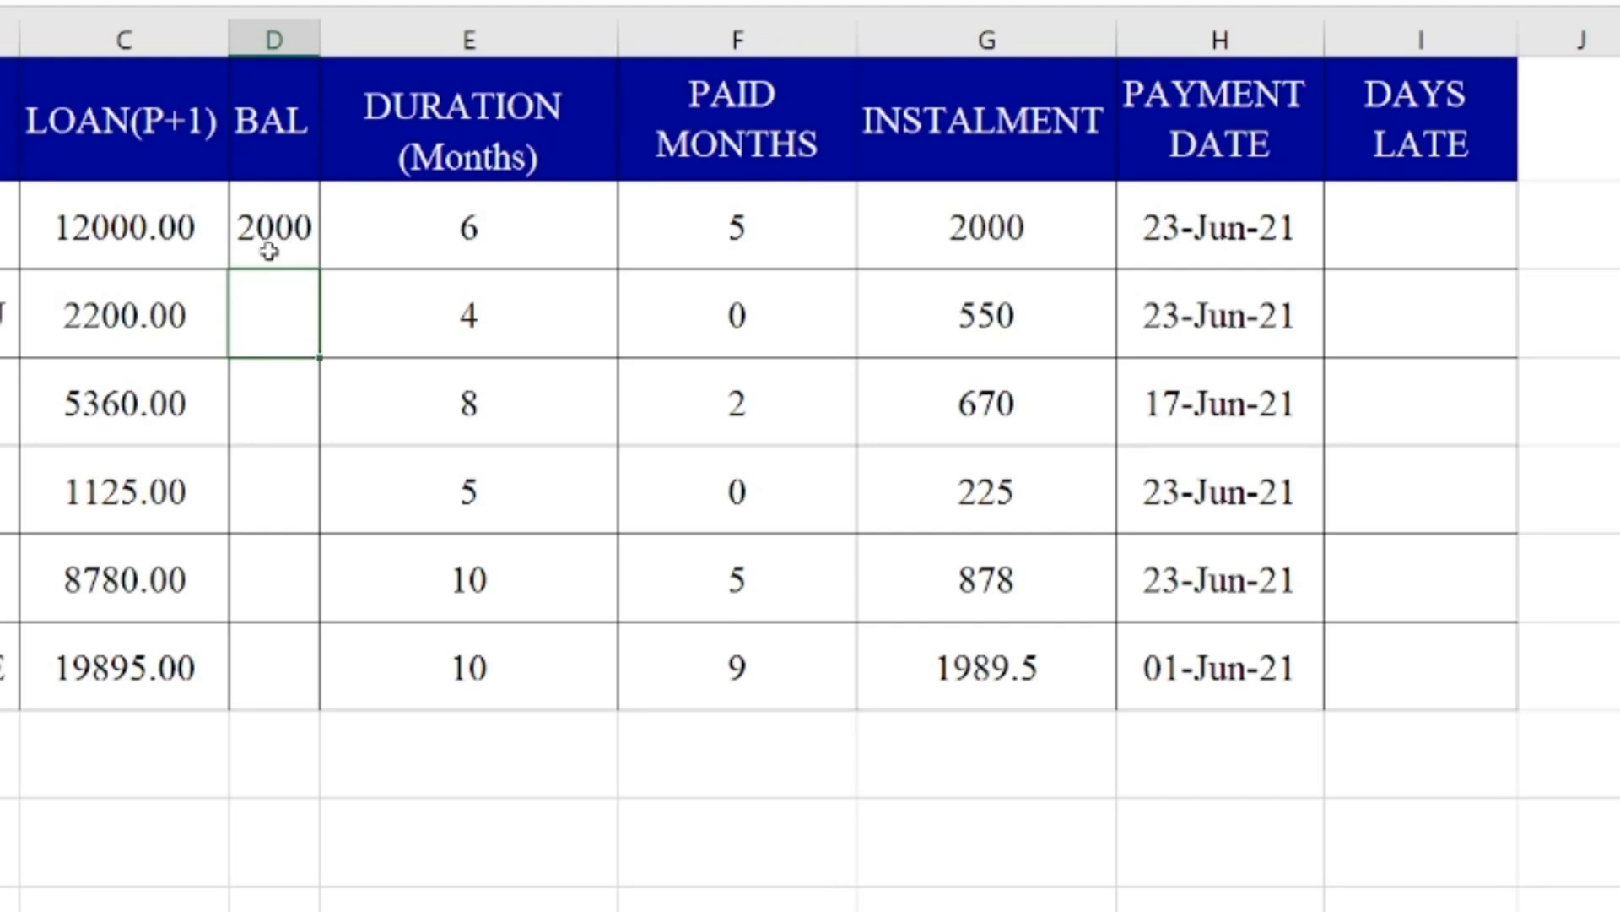
pyautogui.click(732, 228)
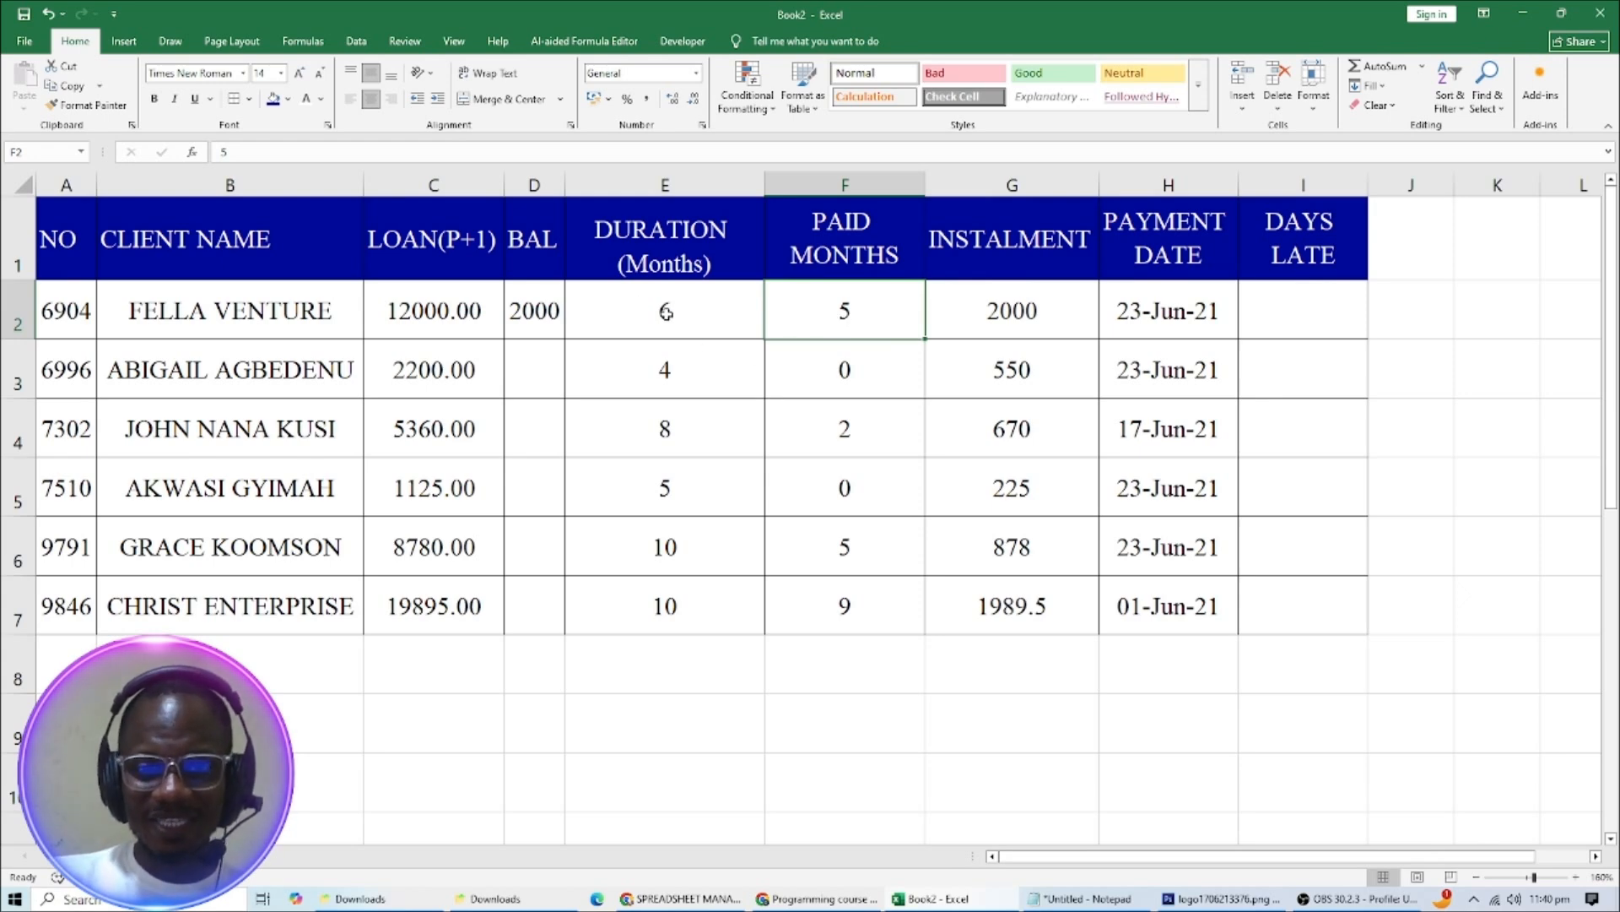
# Fill the balance formula from D2 down to D7 for the remaining clients.
pyautogui.click(540, 314)
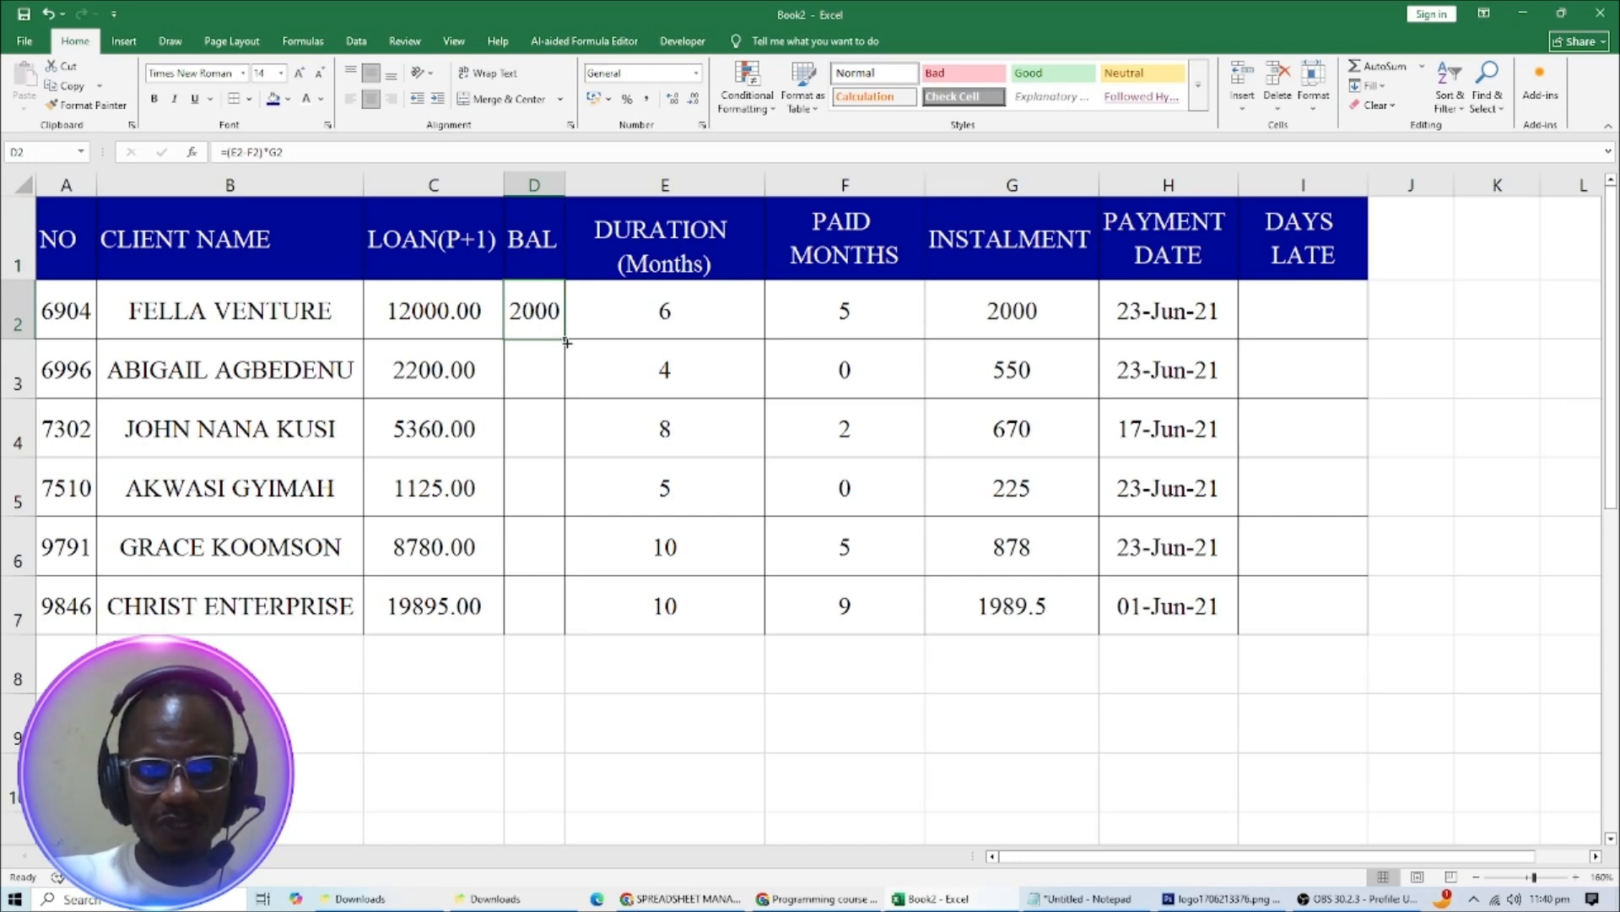
pyautogui.doubleClick(565, 339)
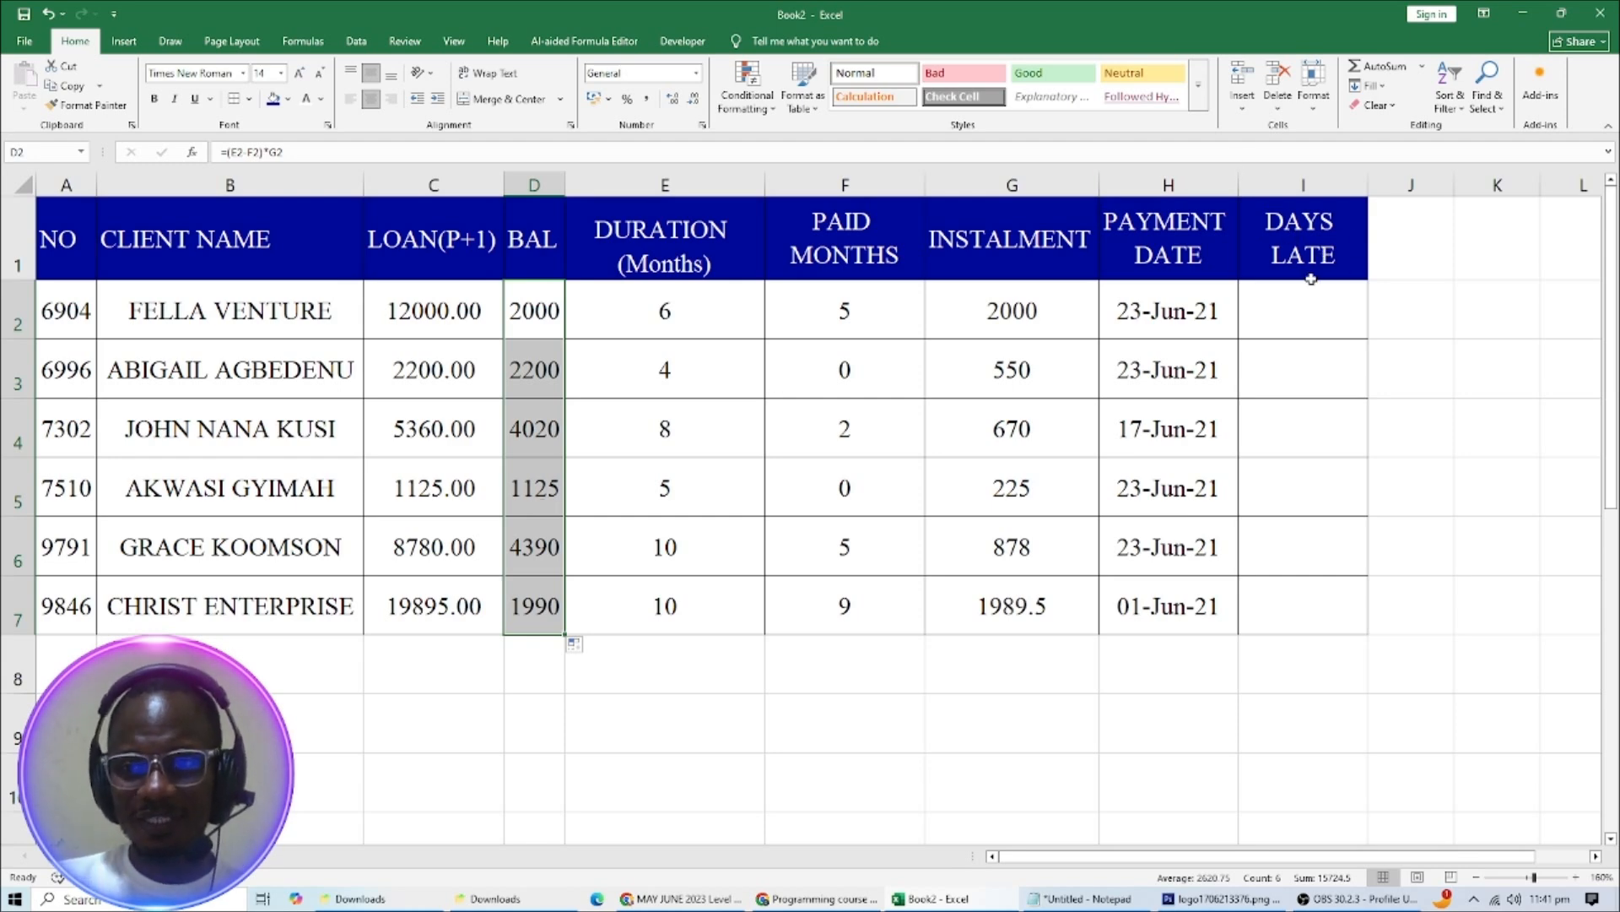
# Calculate the first client's days late in I2 by subtracting the payment date from today's date with the formula =TODAY()-H2.
pyautogui.click(1277, 319)
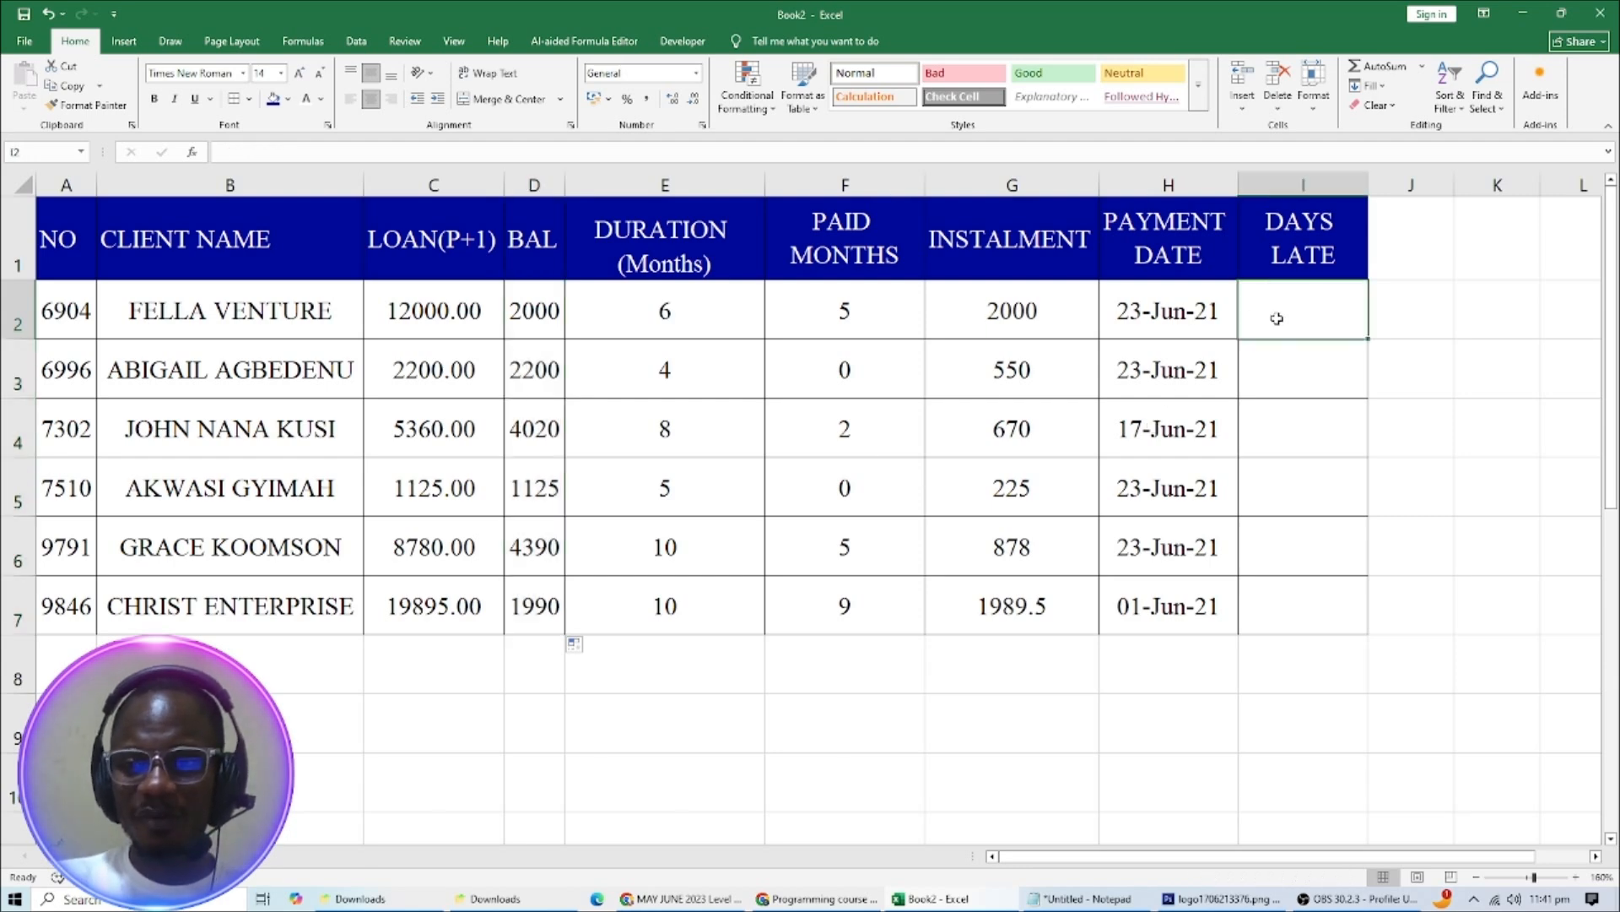
pyautogui.write('=')
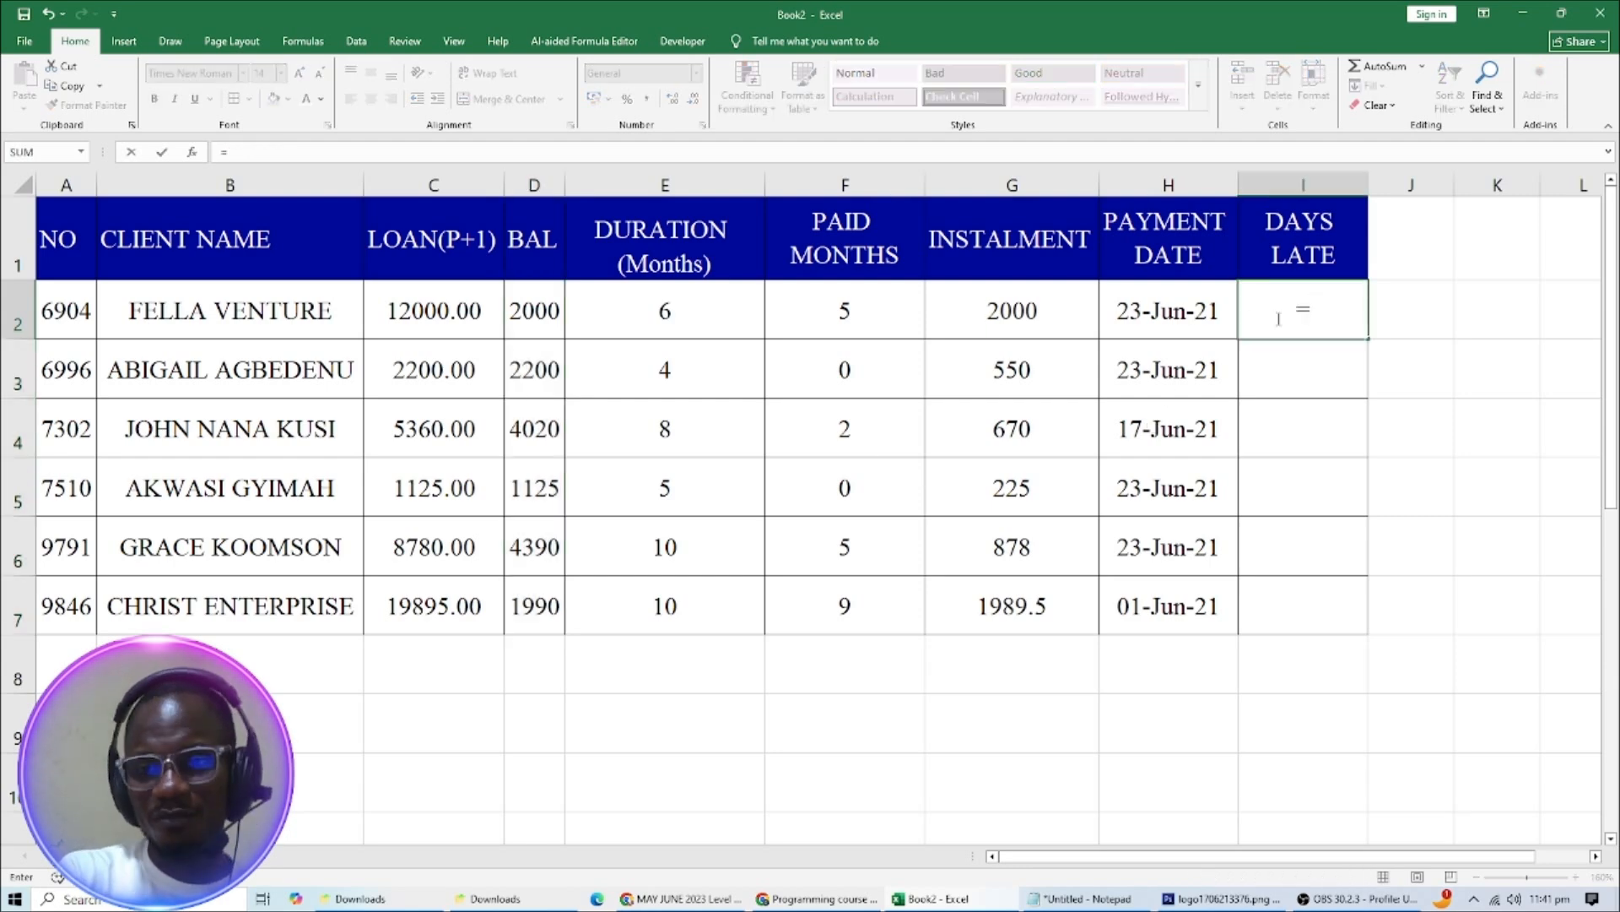
pyautogui.write('to')
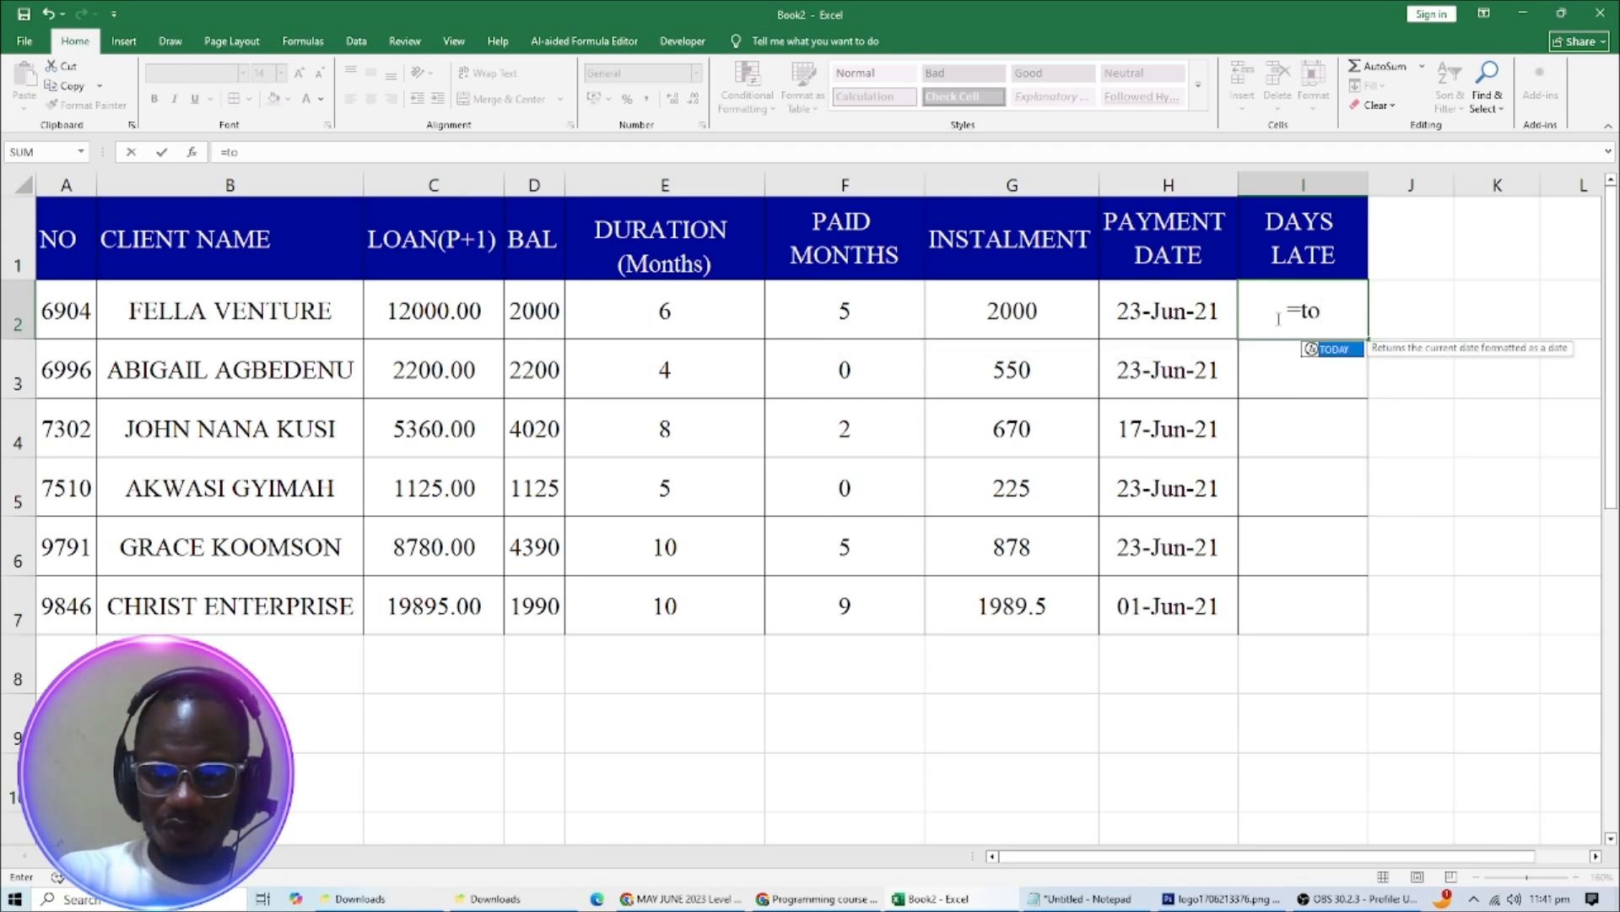
pyautogui.write('day')
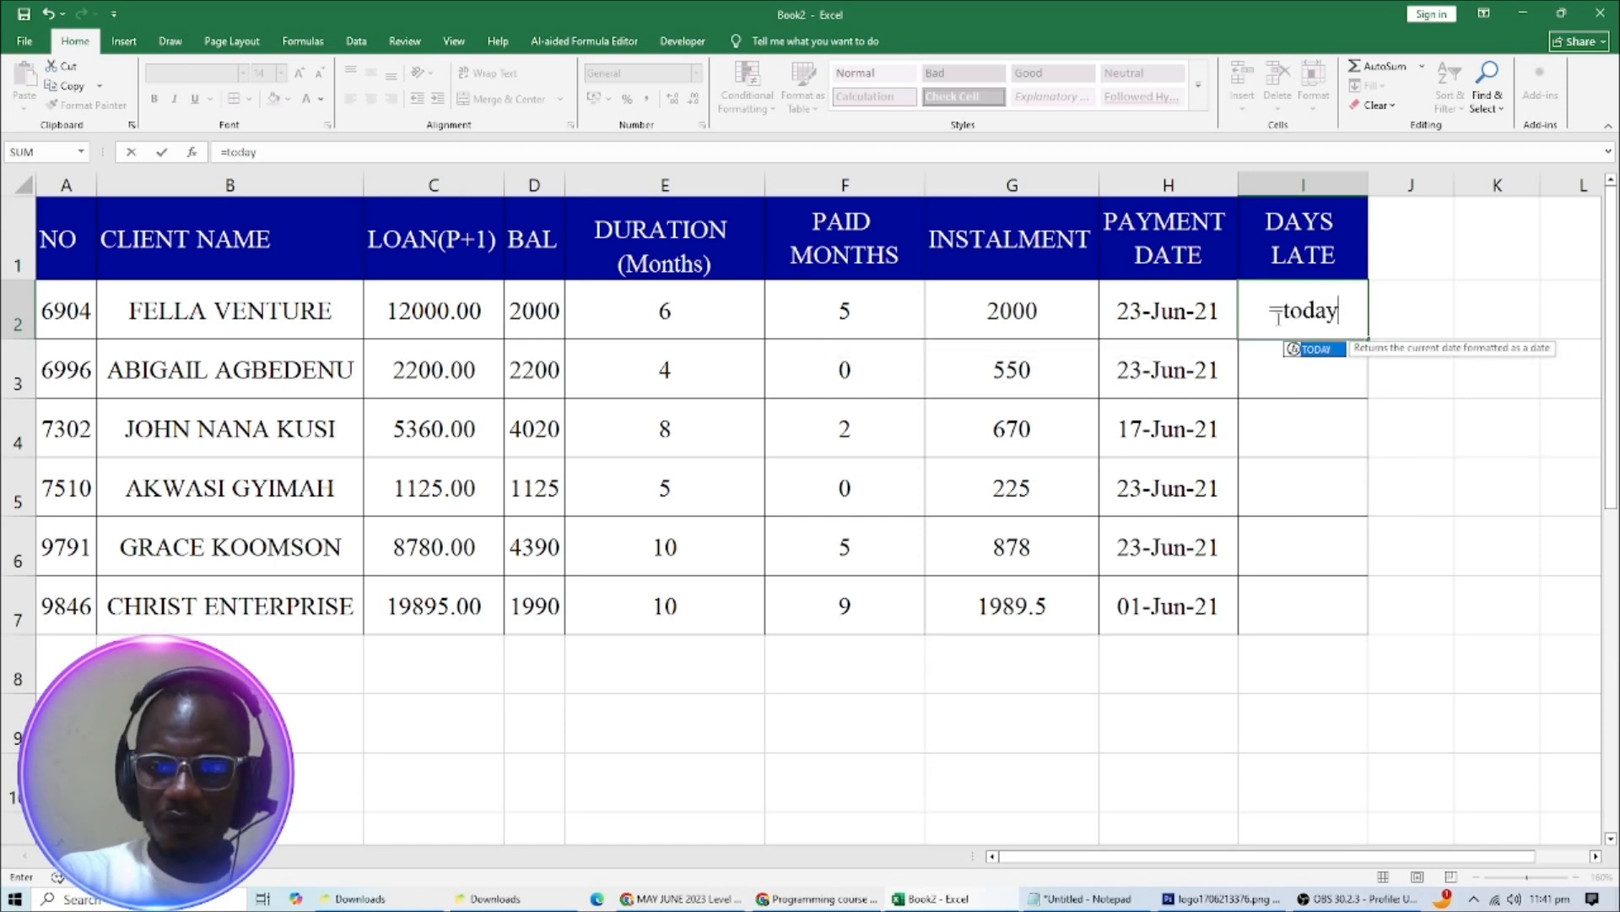
pyautogui.write('()')
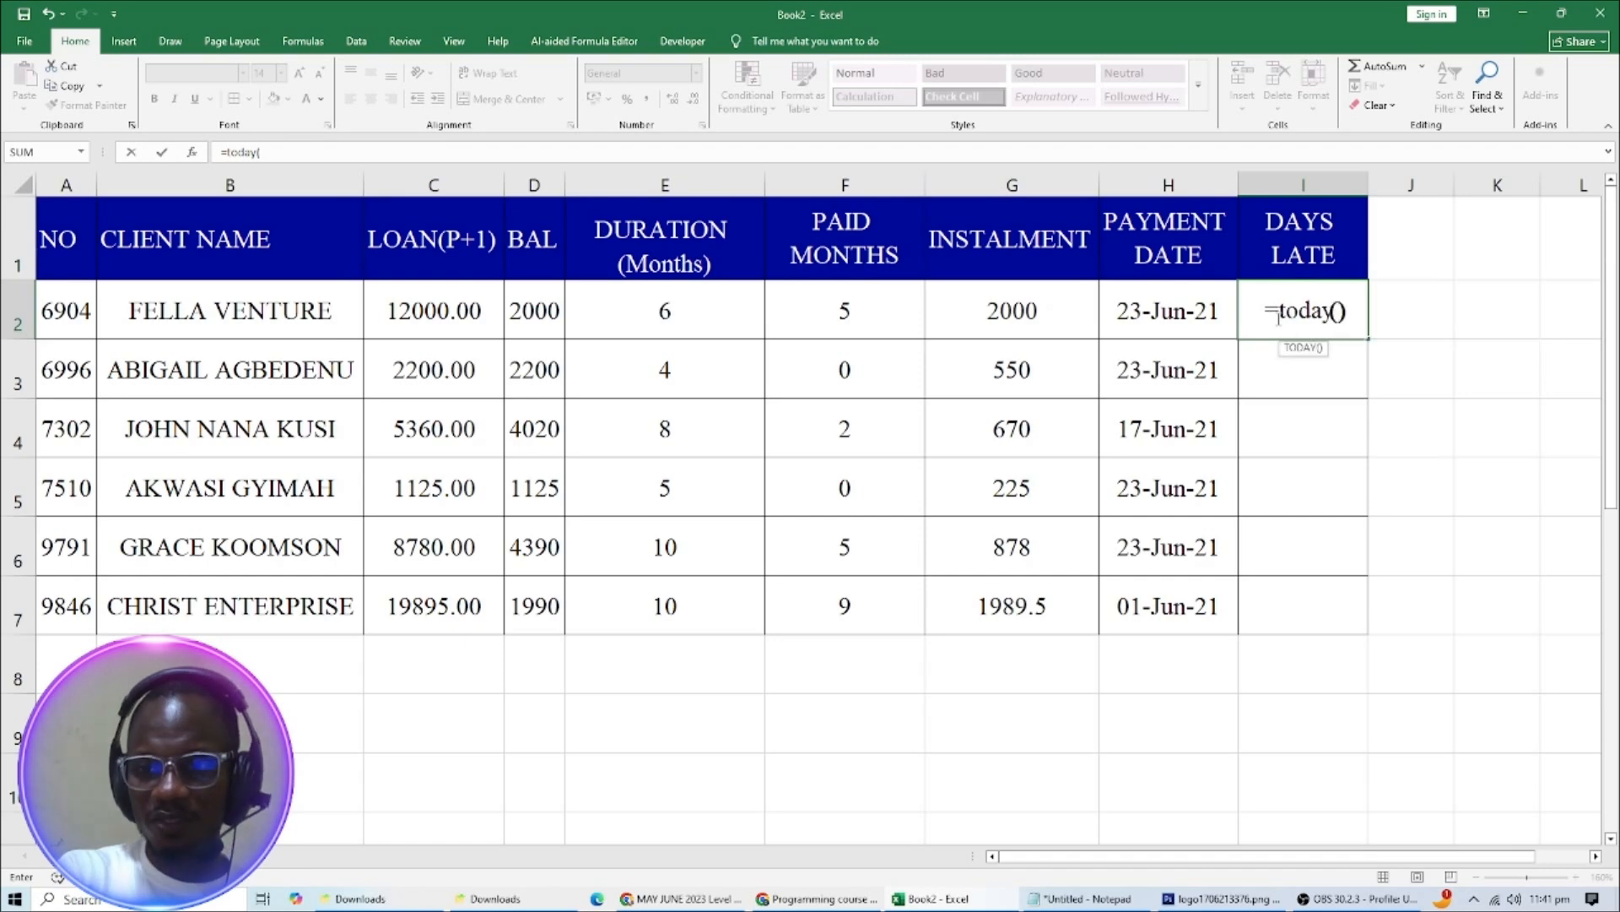
pyautogui.write(')')
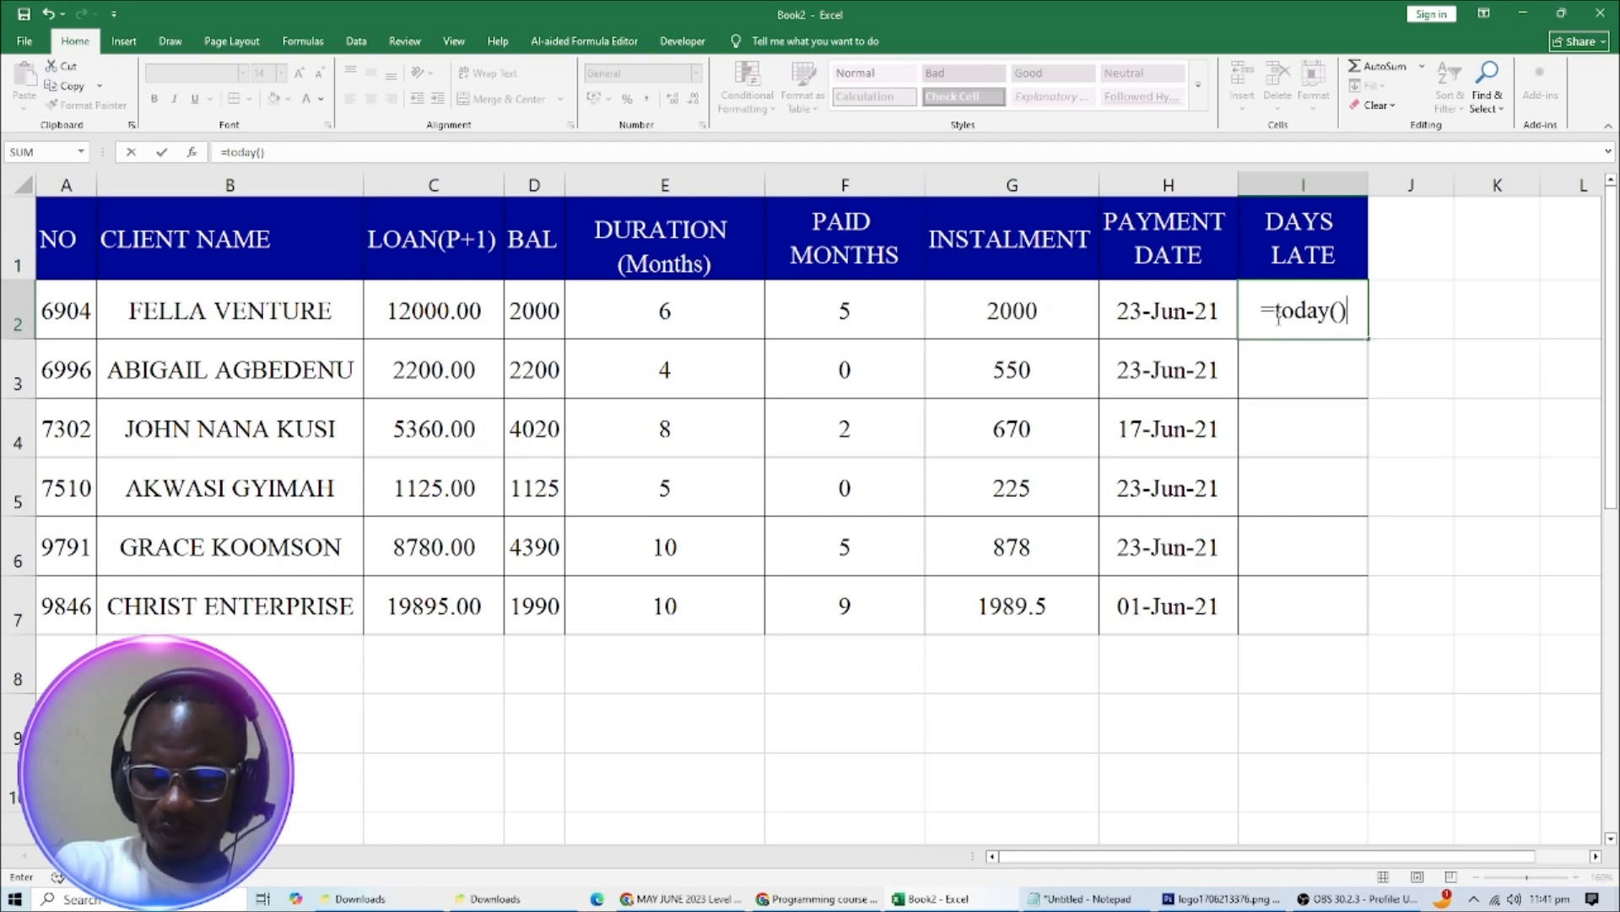
pyautogui.write('-')
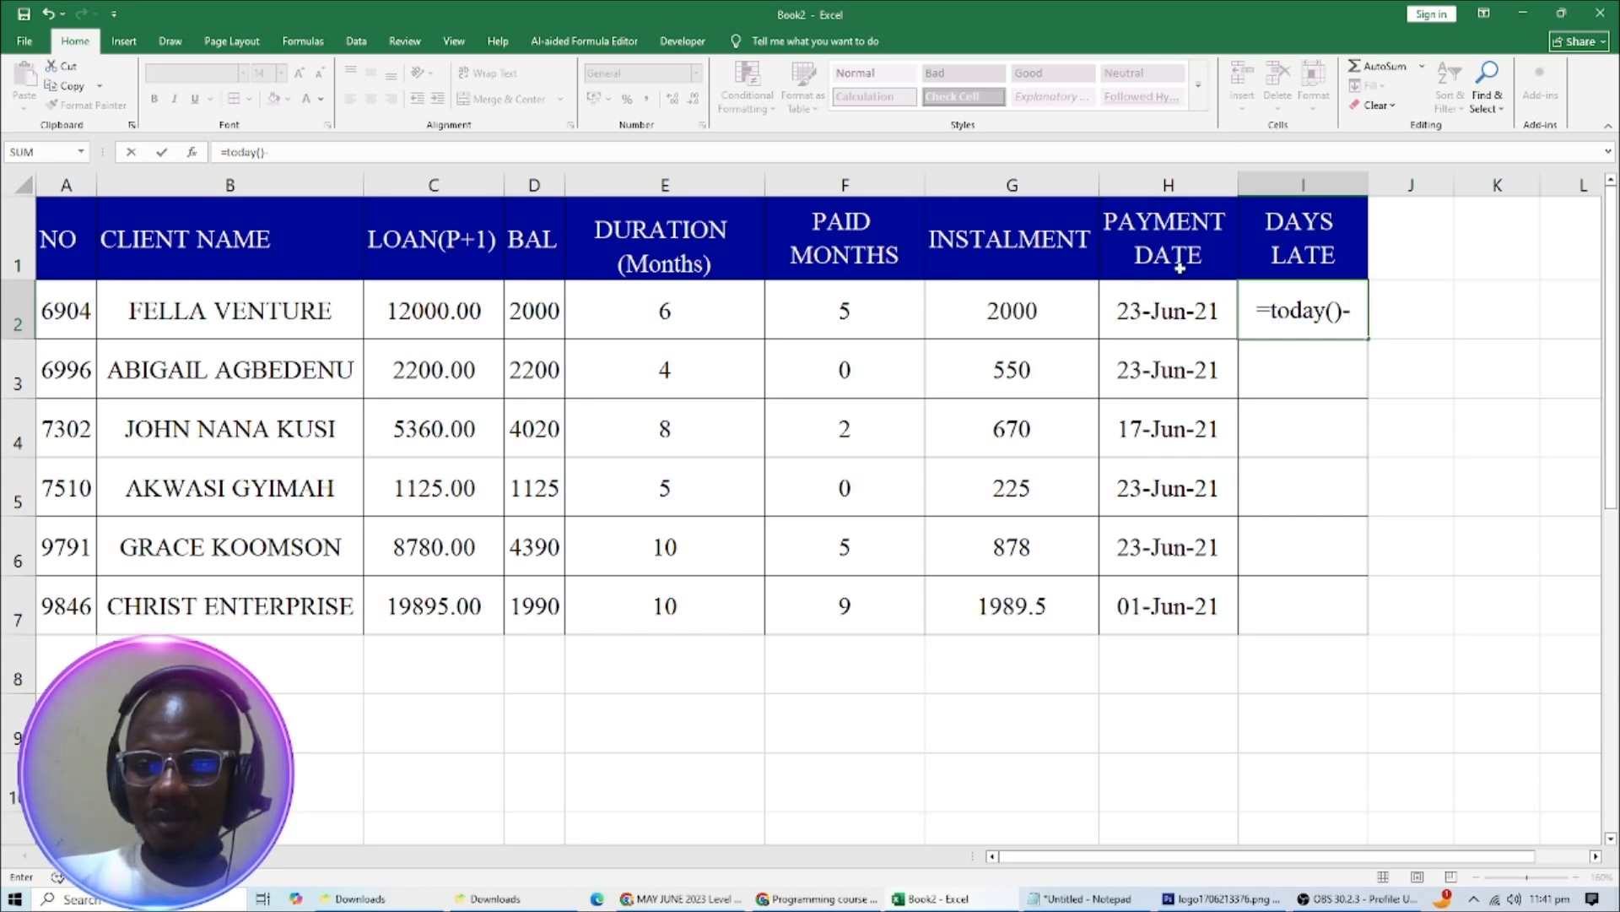
pyautogui.click(1170, 312)
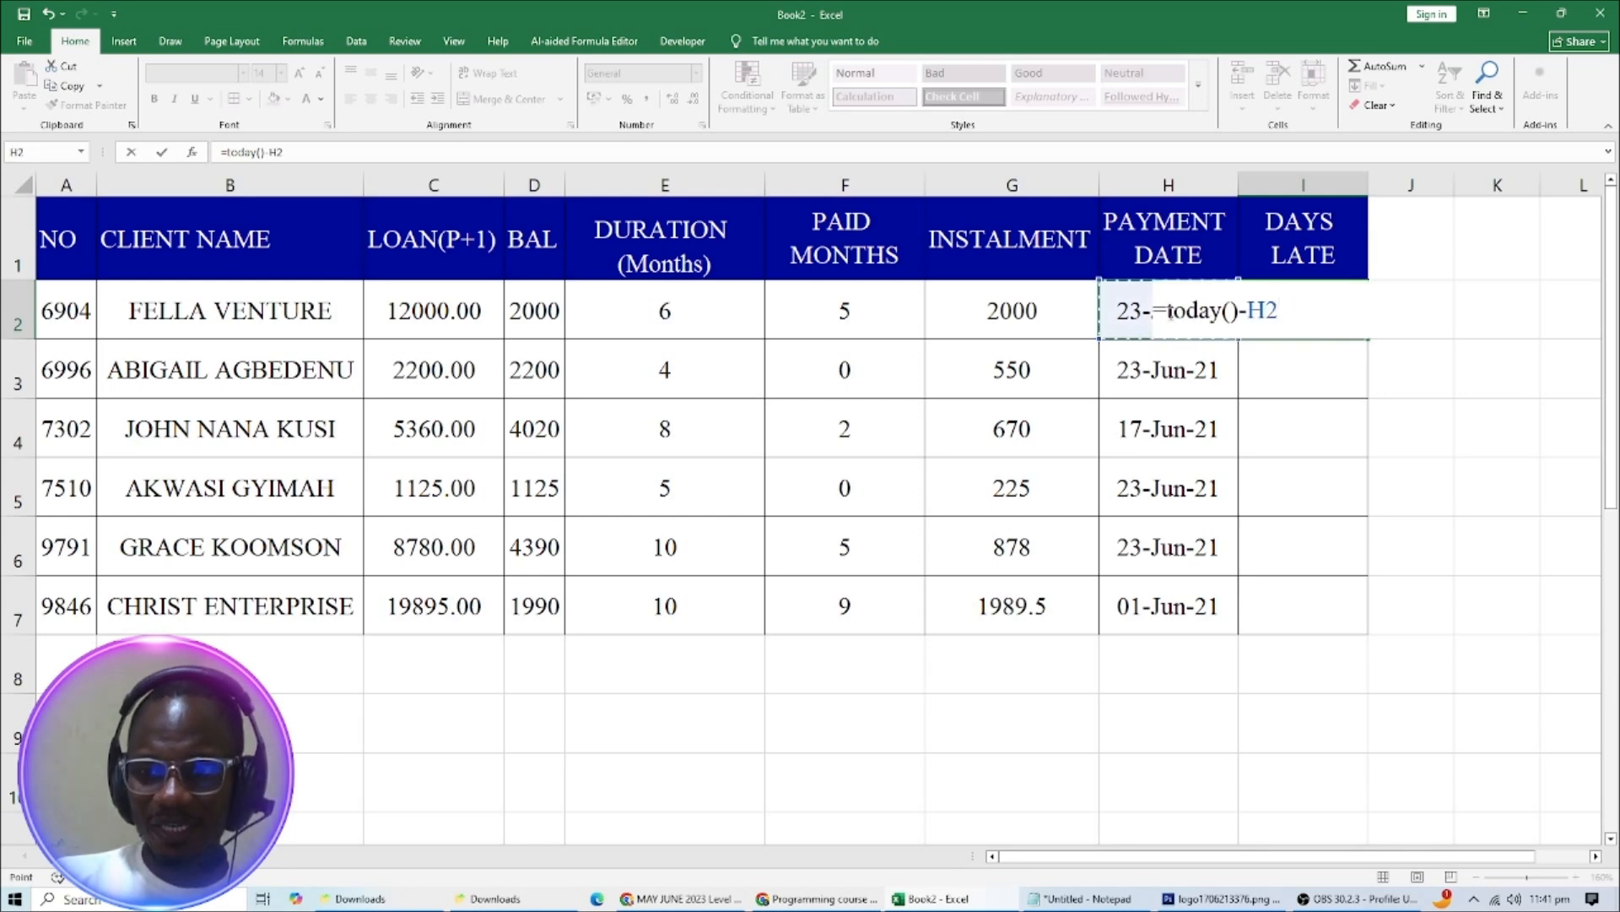
pyautogui.press('Return')
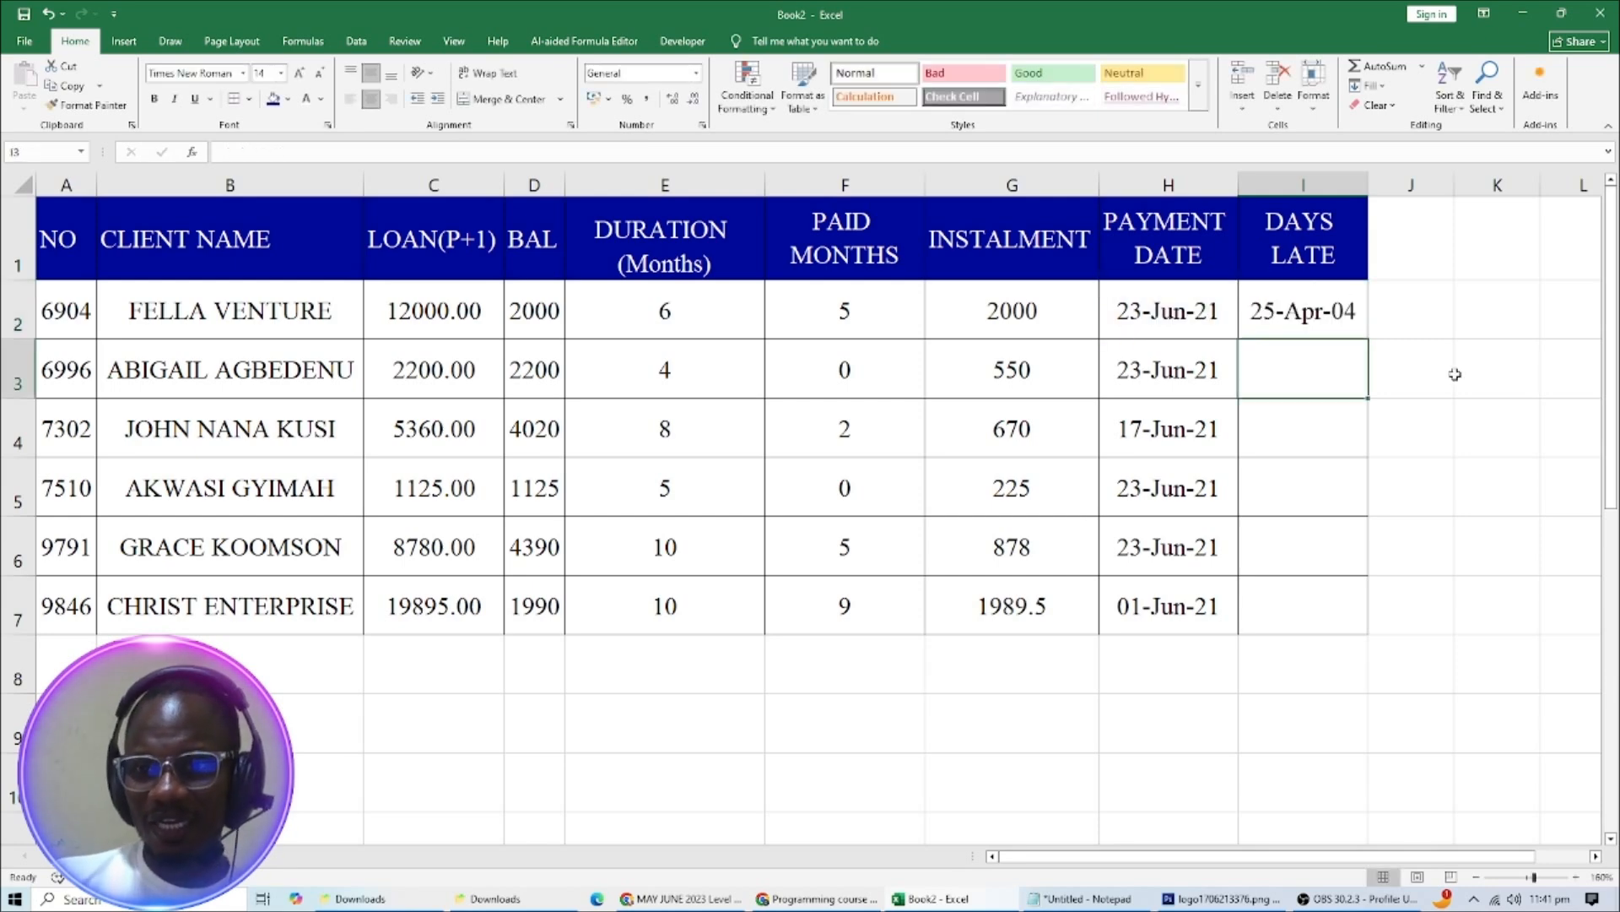
# Review the days late formula in I2 and fill it down to I7 for the remaining clients.
pyautogui.click(1306, 312)
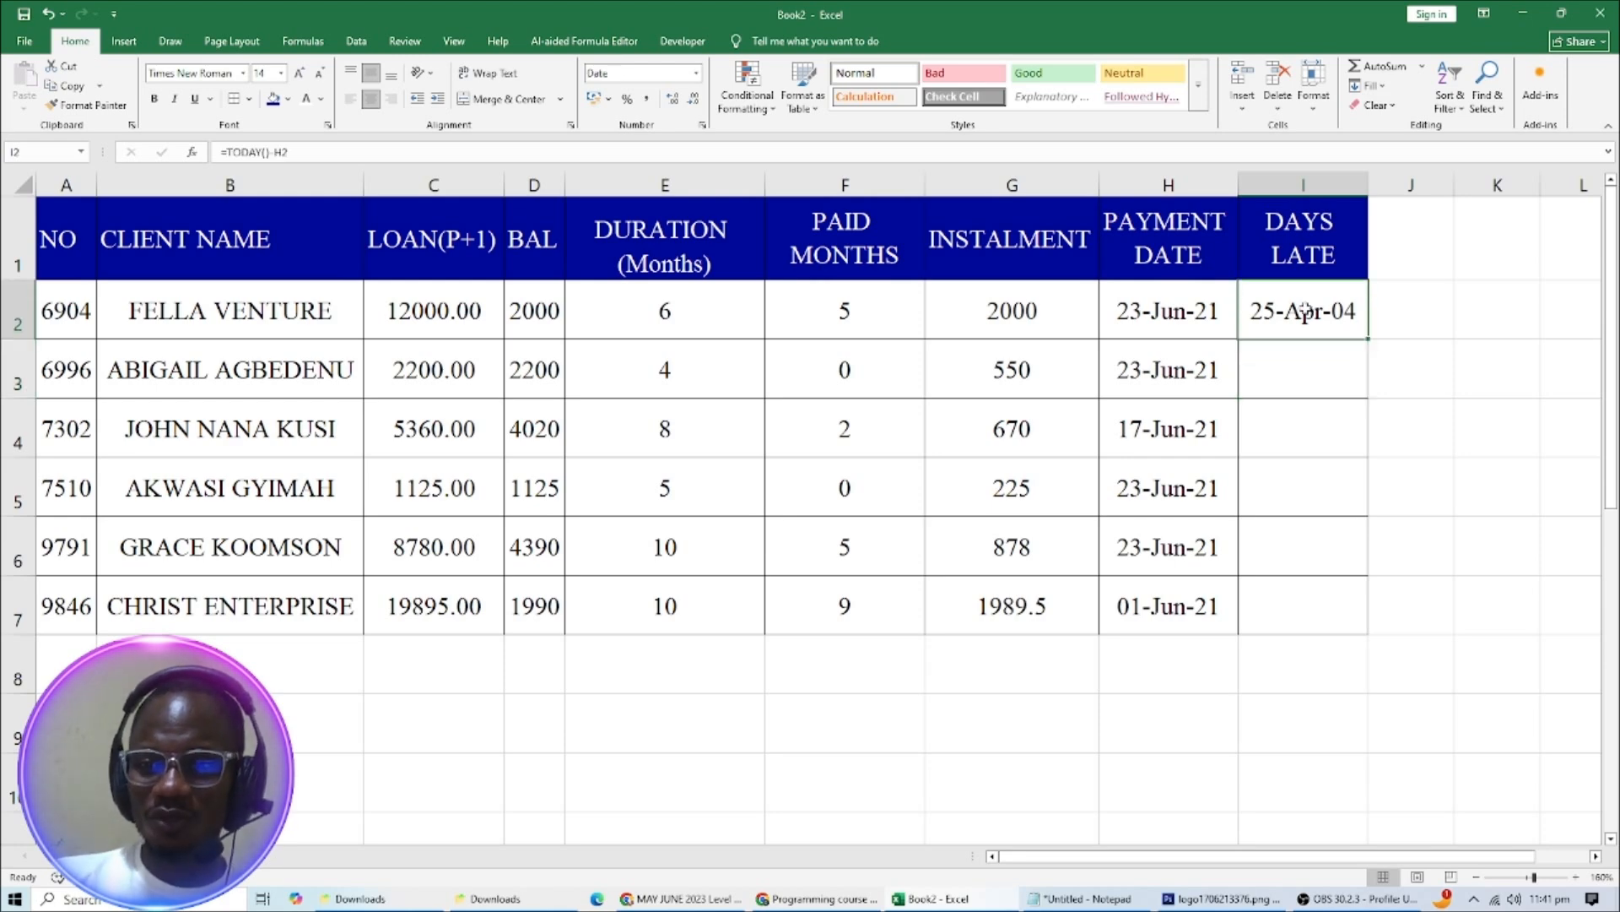
pyautogui.doubleClick(1305, 313)
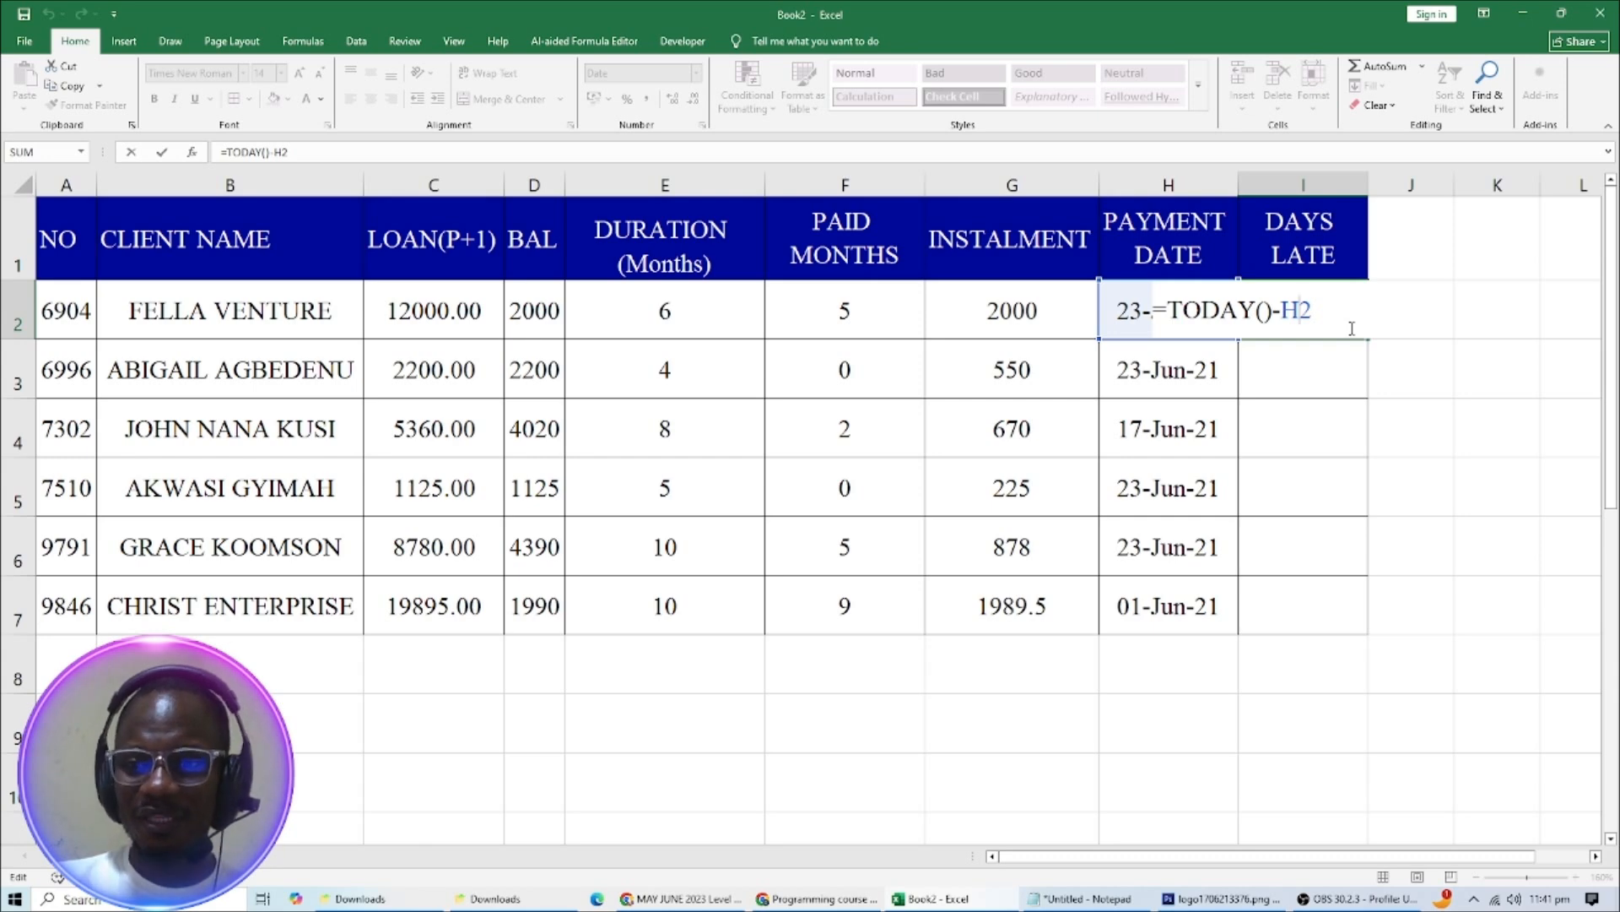
pyautogui.press('Return')
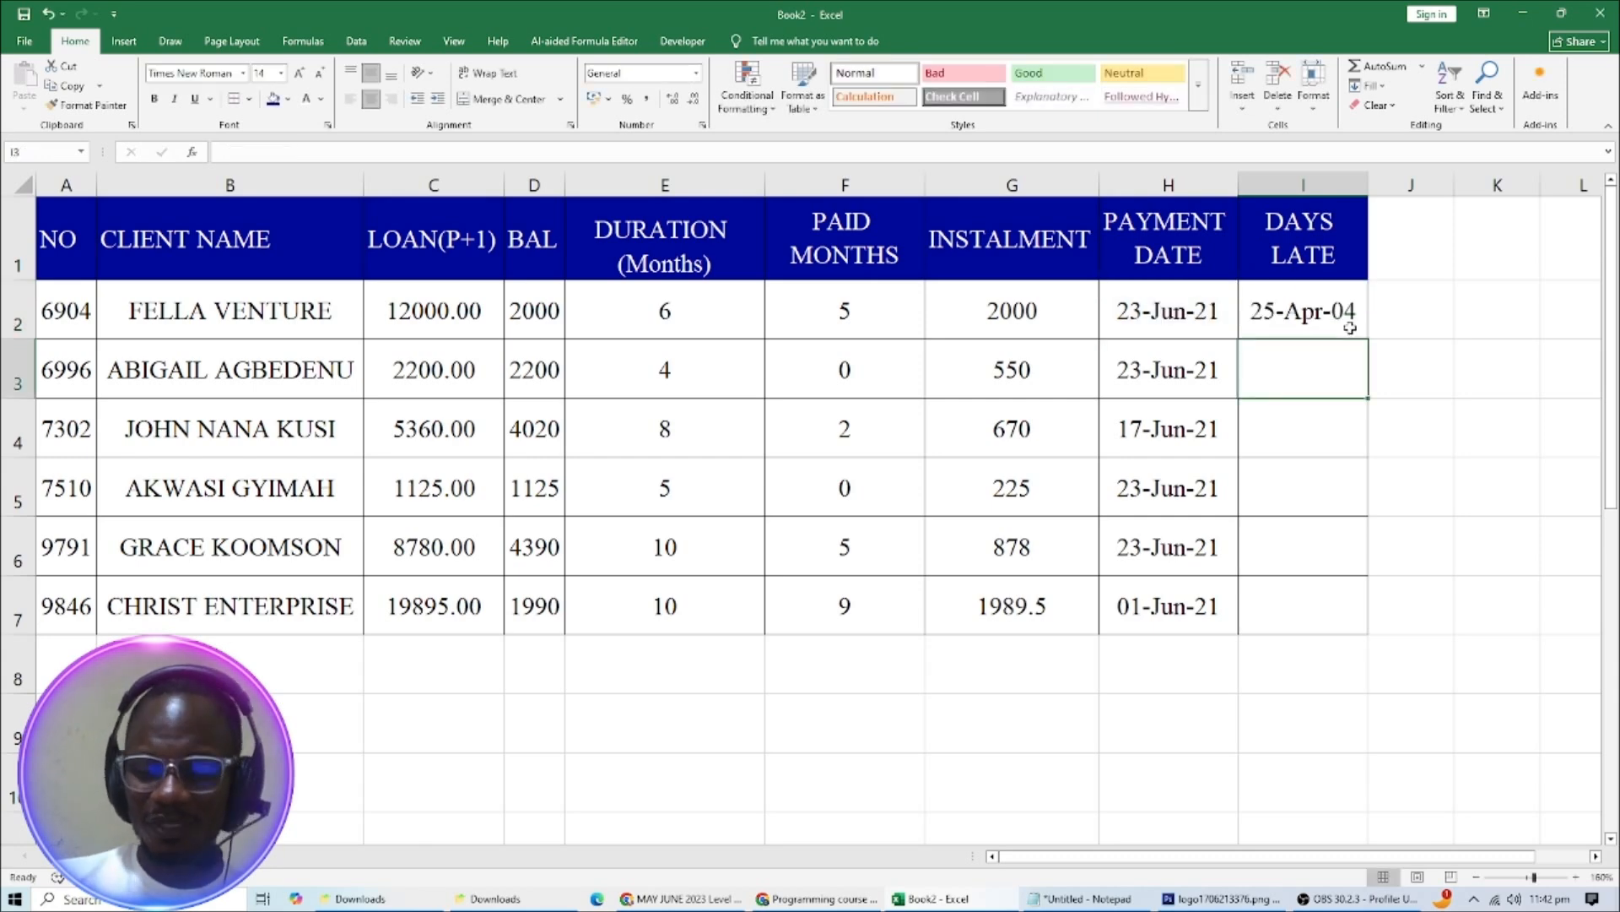
pyautogui.click(1325, 314)
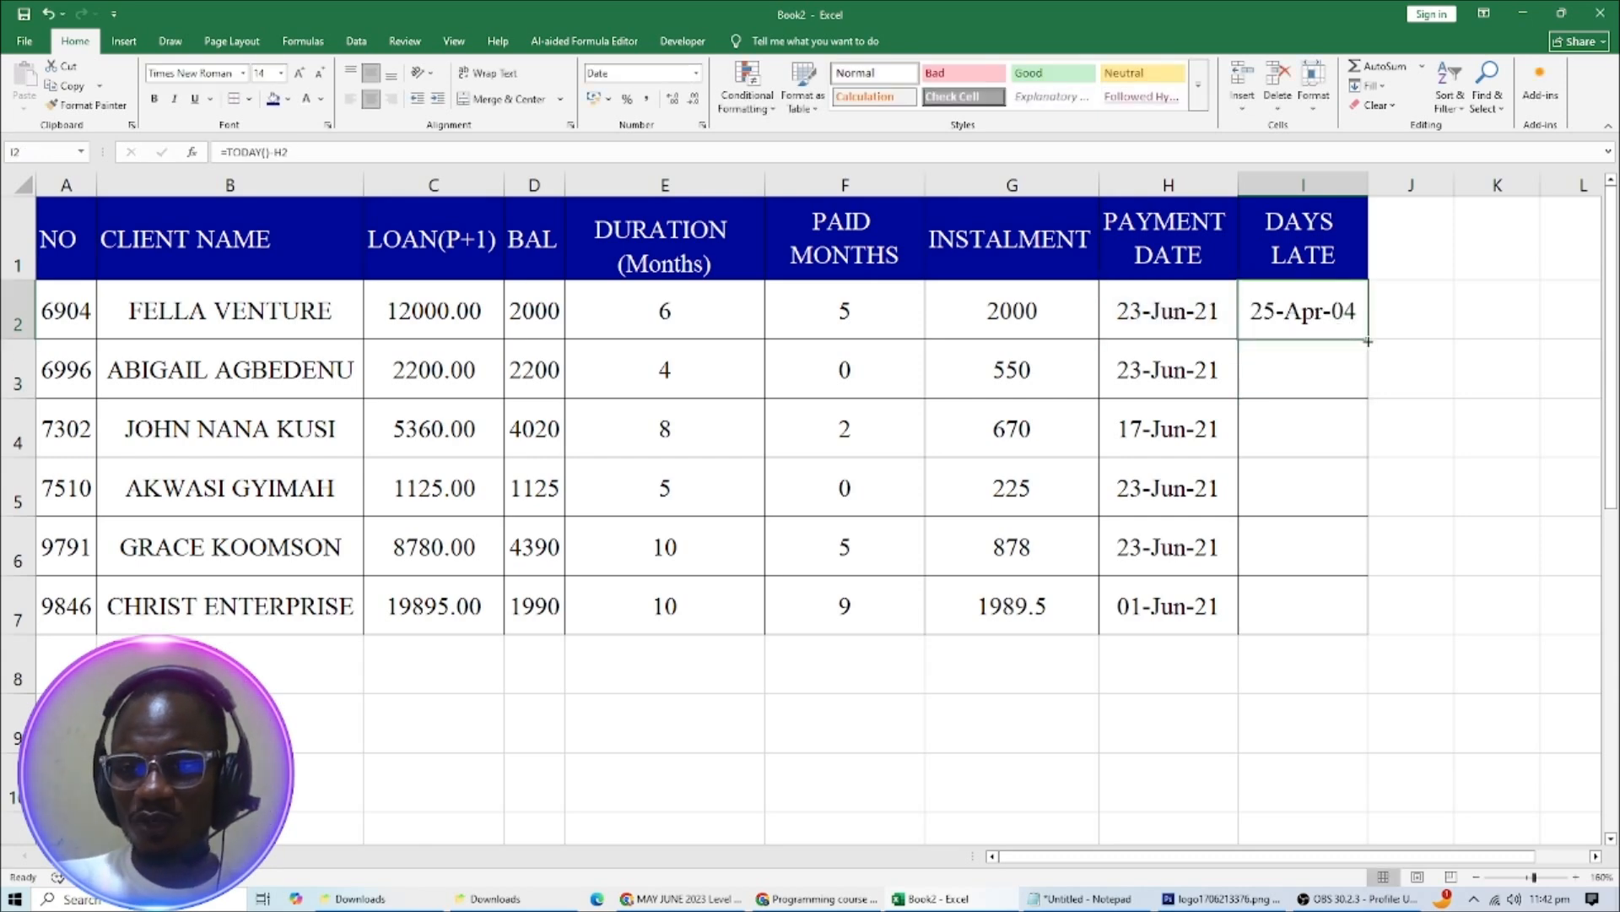
pyautogui.doubleClick(1367, 339)
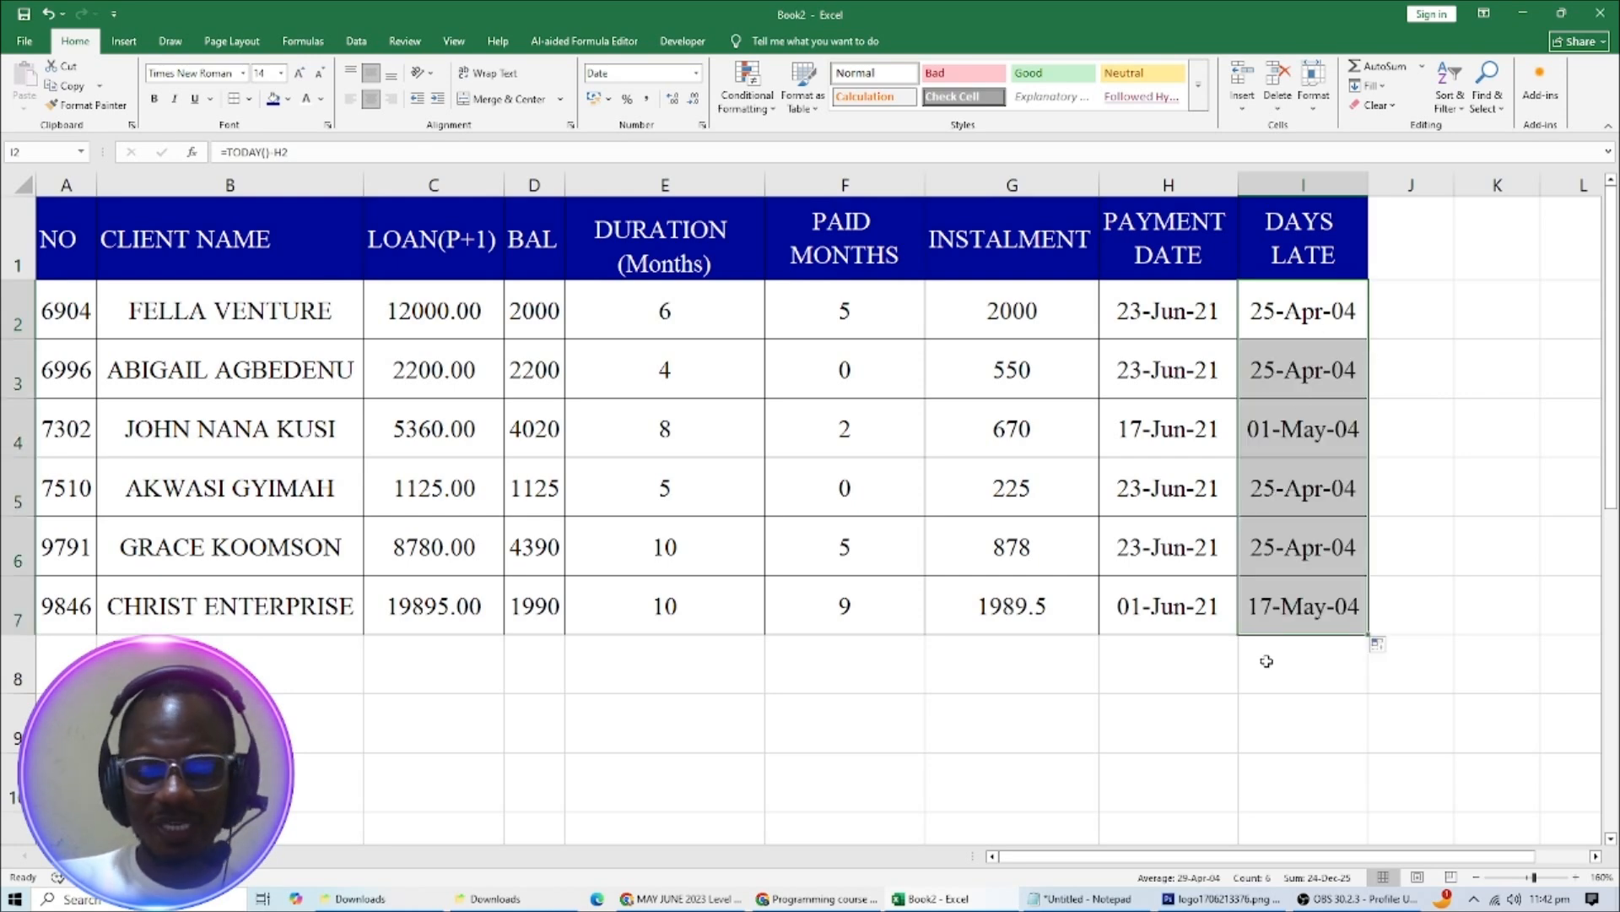